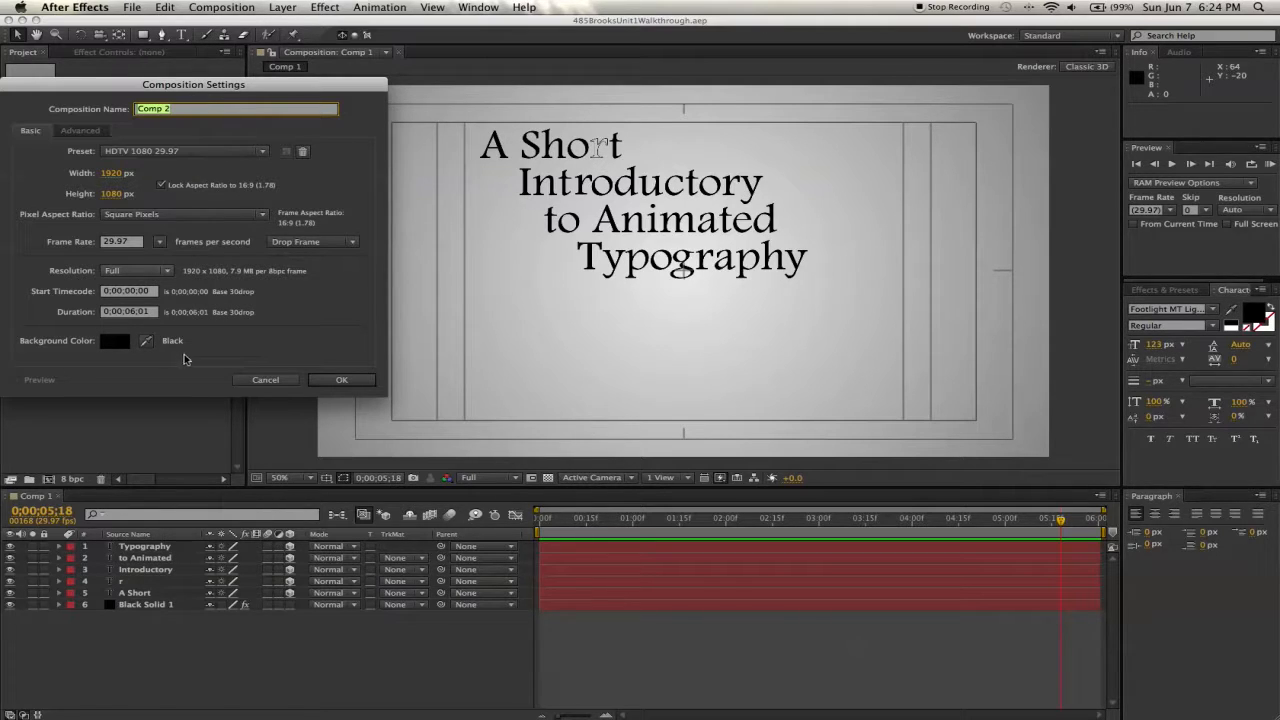
- Create the composition Comp 2 and add a new 1920 x 1080 black solid layer to it
click(341, 380)
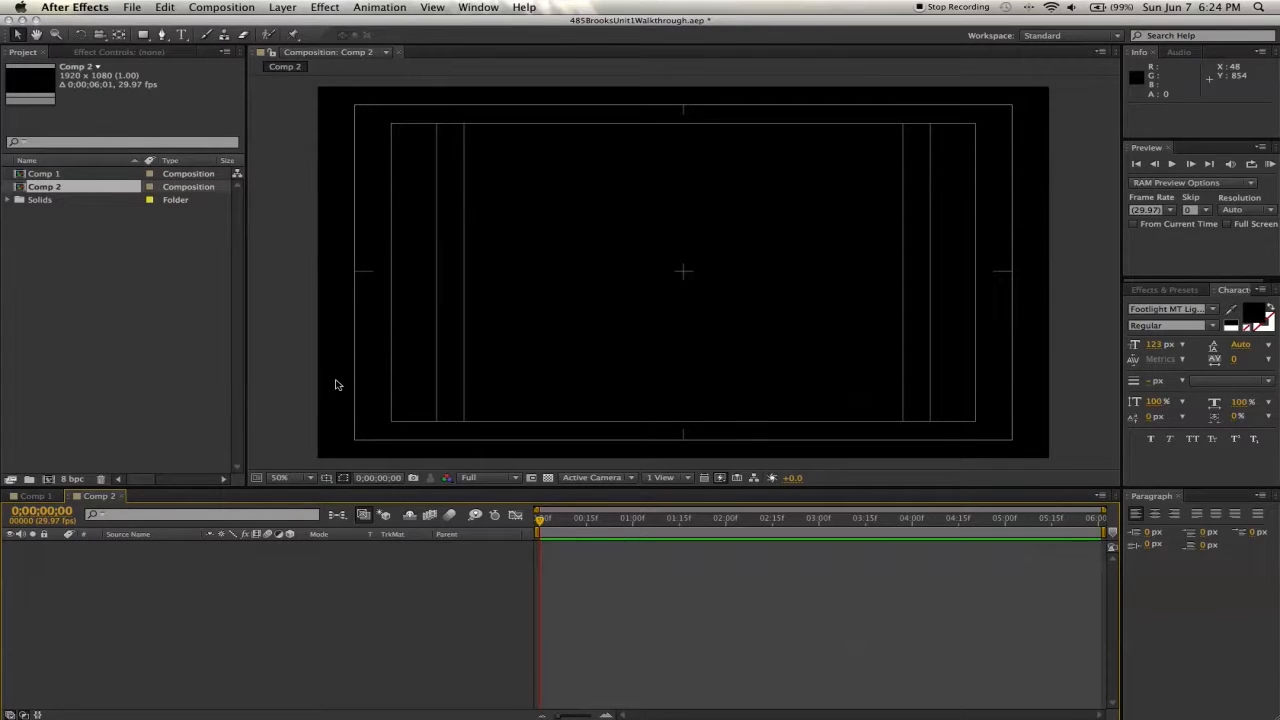
right_click(257, 585)
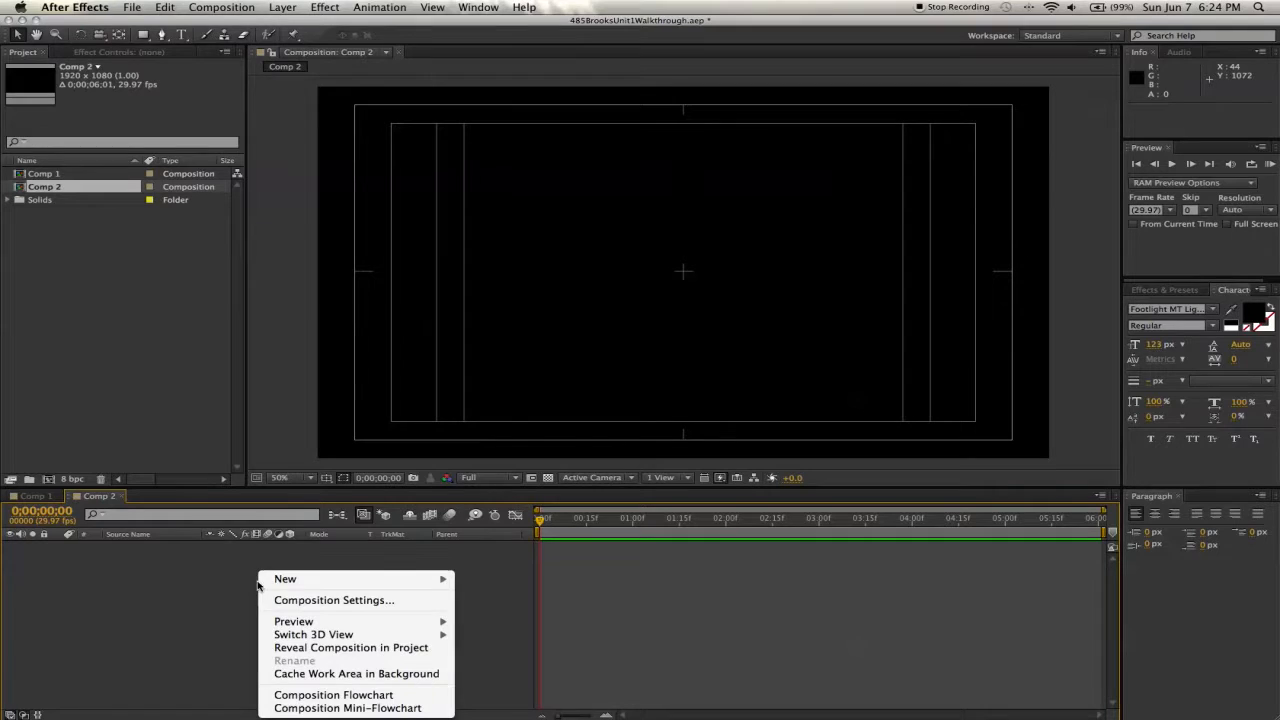
mouse_move(445, 579)
click(522, 613)
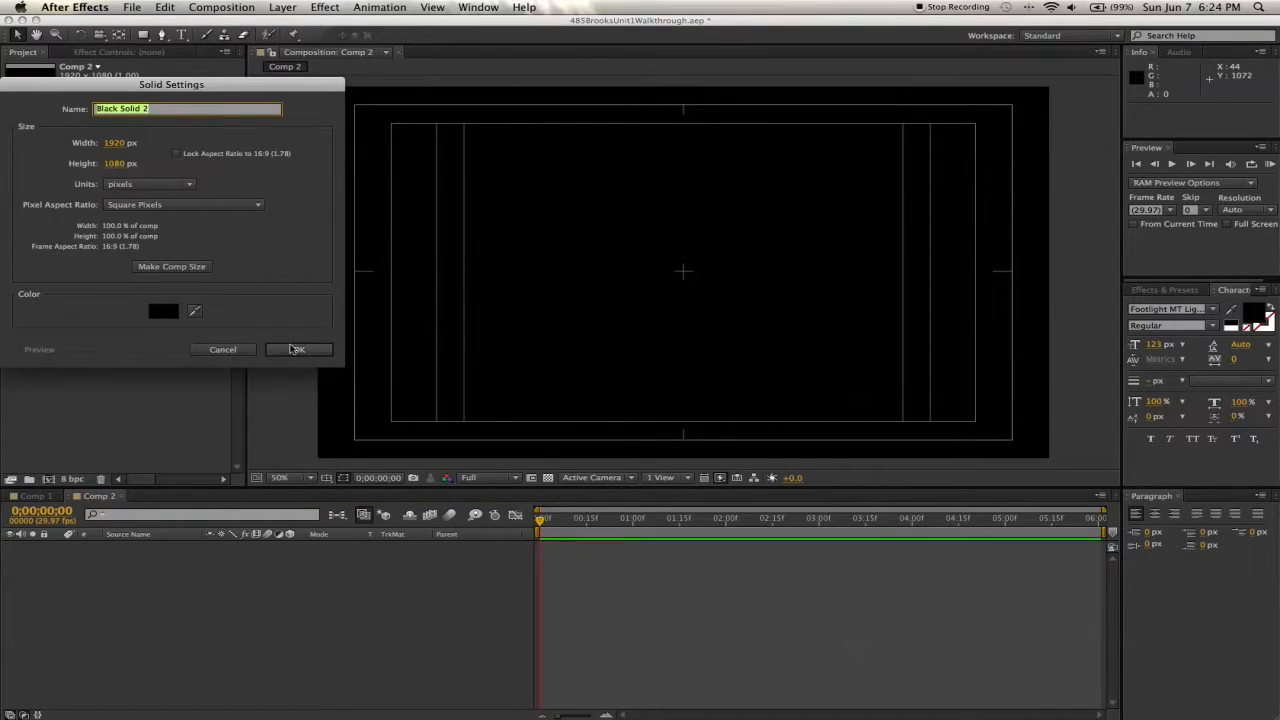
click(296, 350)
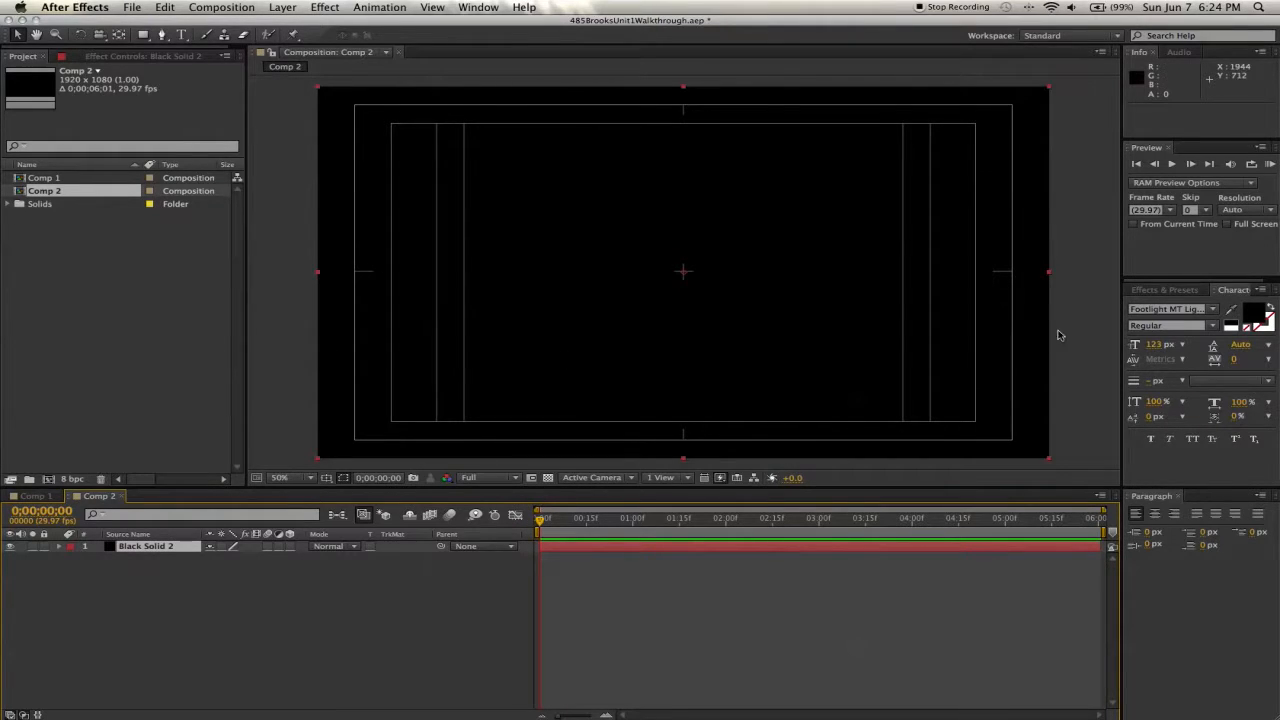
- Search the effects for "ramp" and apply the Ramp effect to the black solid
click(1165, 290)
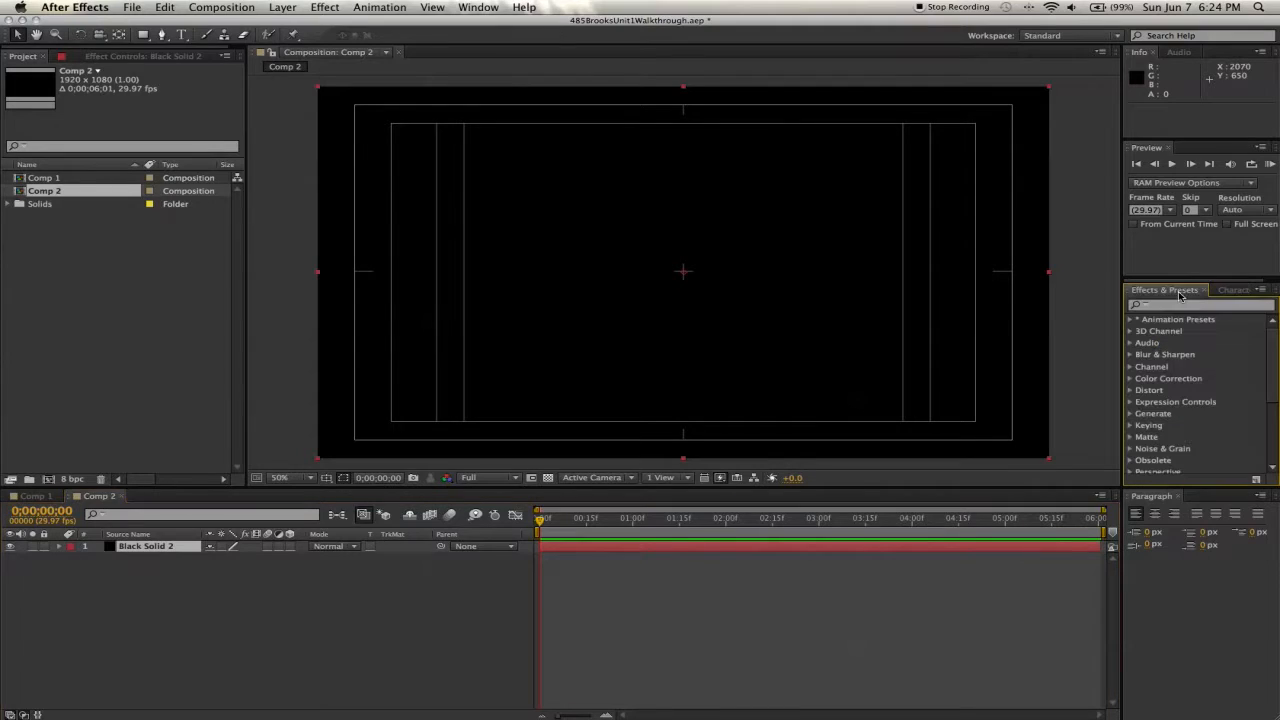
click(1180, 306)
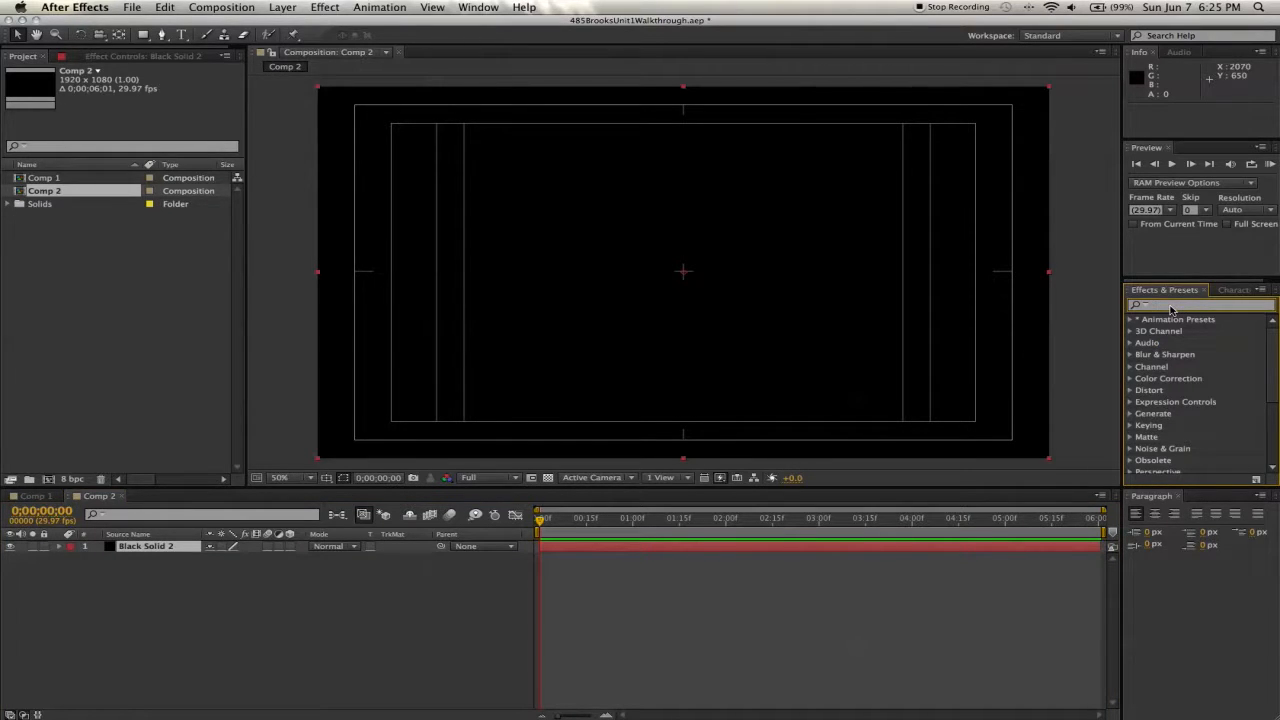
text(ramp)
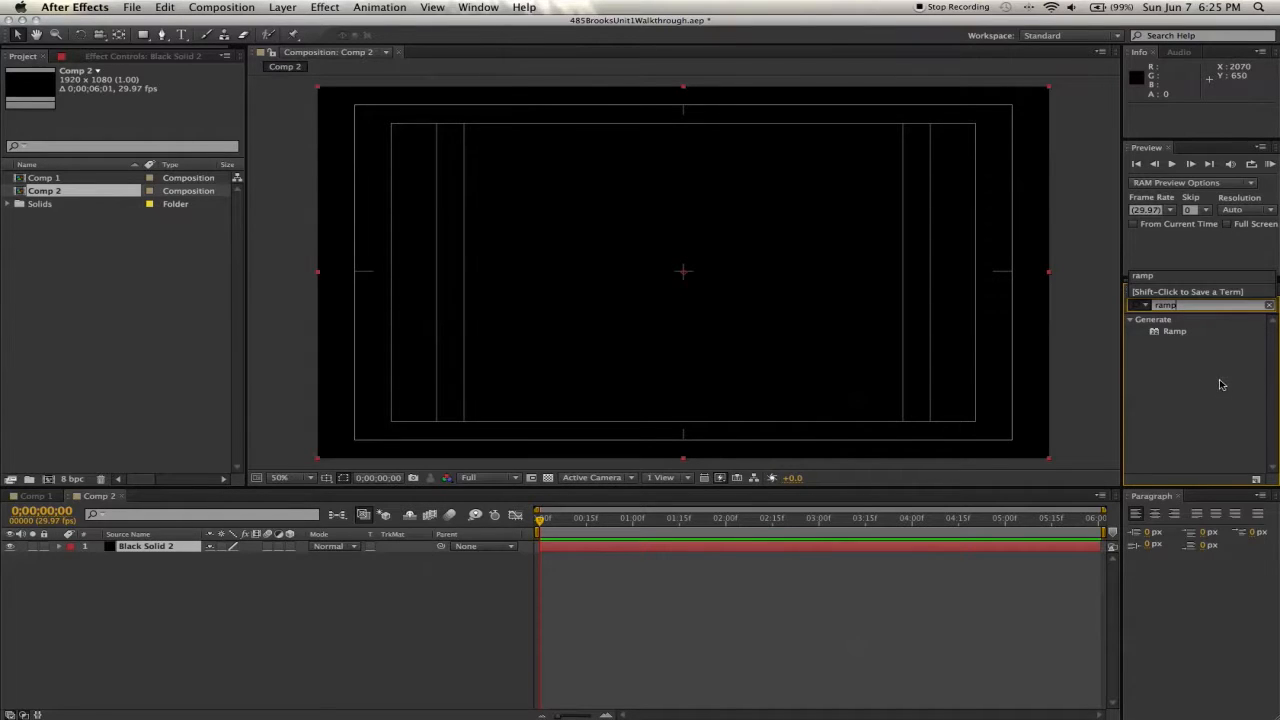
click(1222, 385)
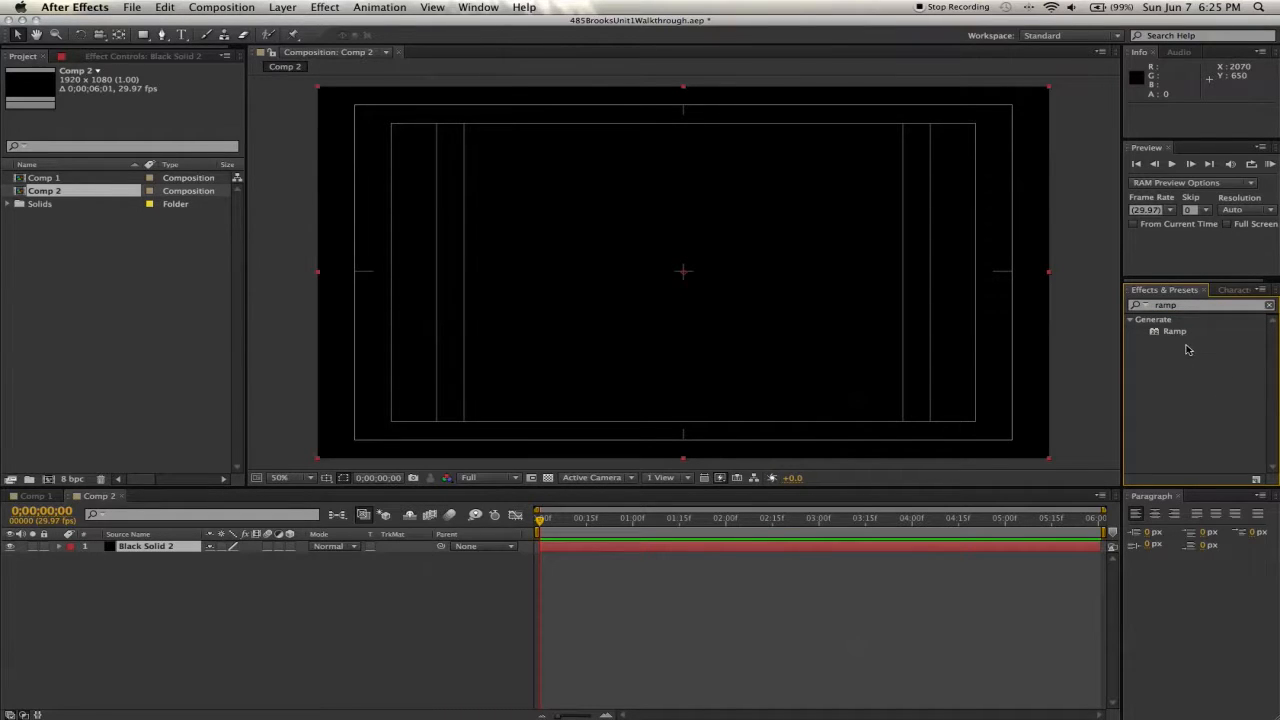
drag(1175, 335, 766, 550)
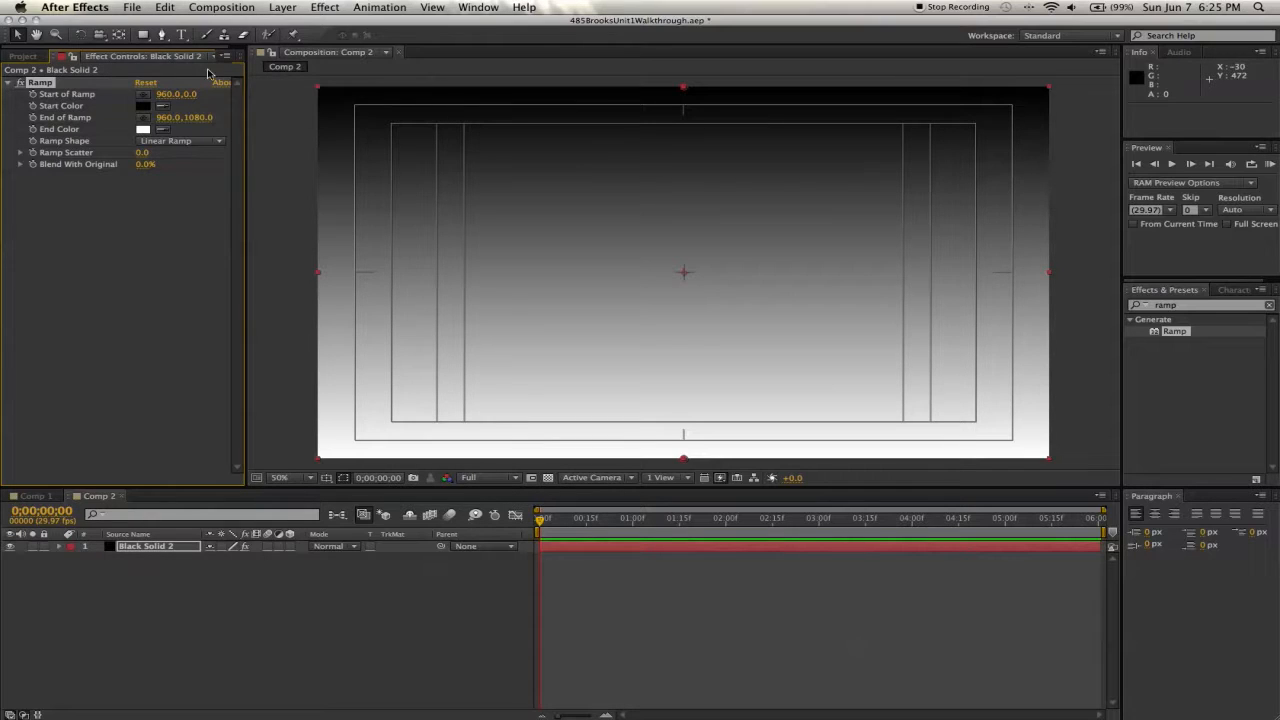
- Change the ramp shape to Radial Ramp and move its start point to the composition centre, 960, 541
click(203, 148)
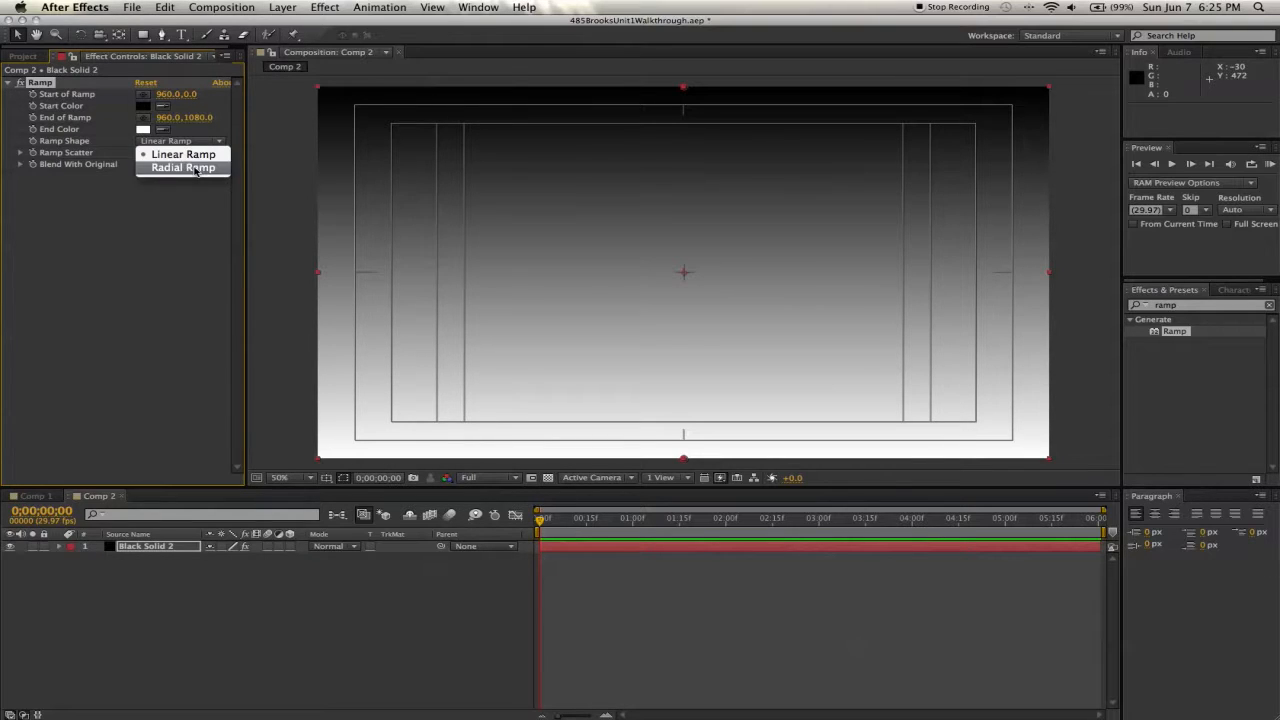
click(199, 167)
drag(186, 96, 591, 103)
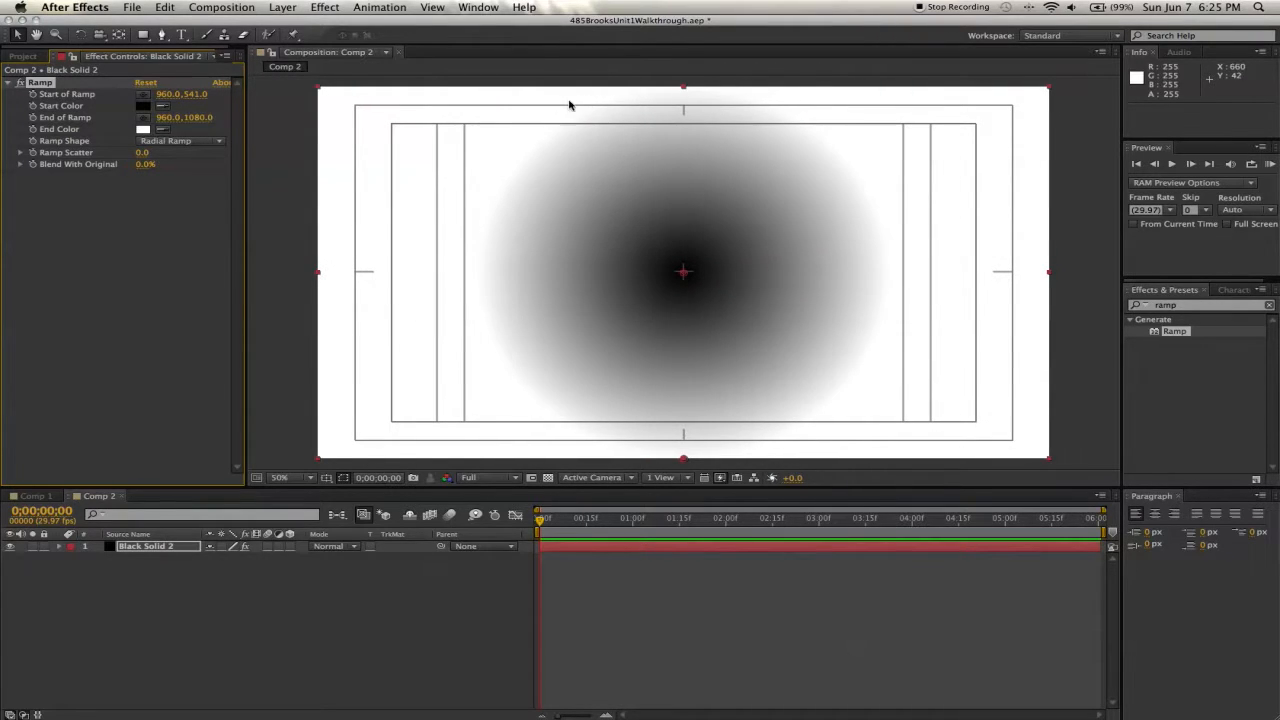
- Set the ramp's start colour to light grey CCCCCC and its end colour to a darker grey
click(143, 107)
click(228, 143)
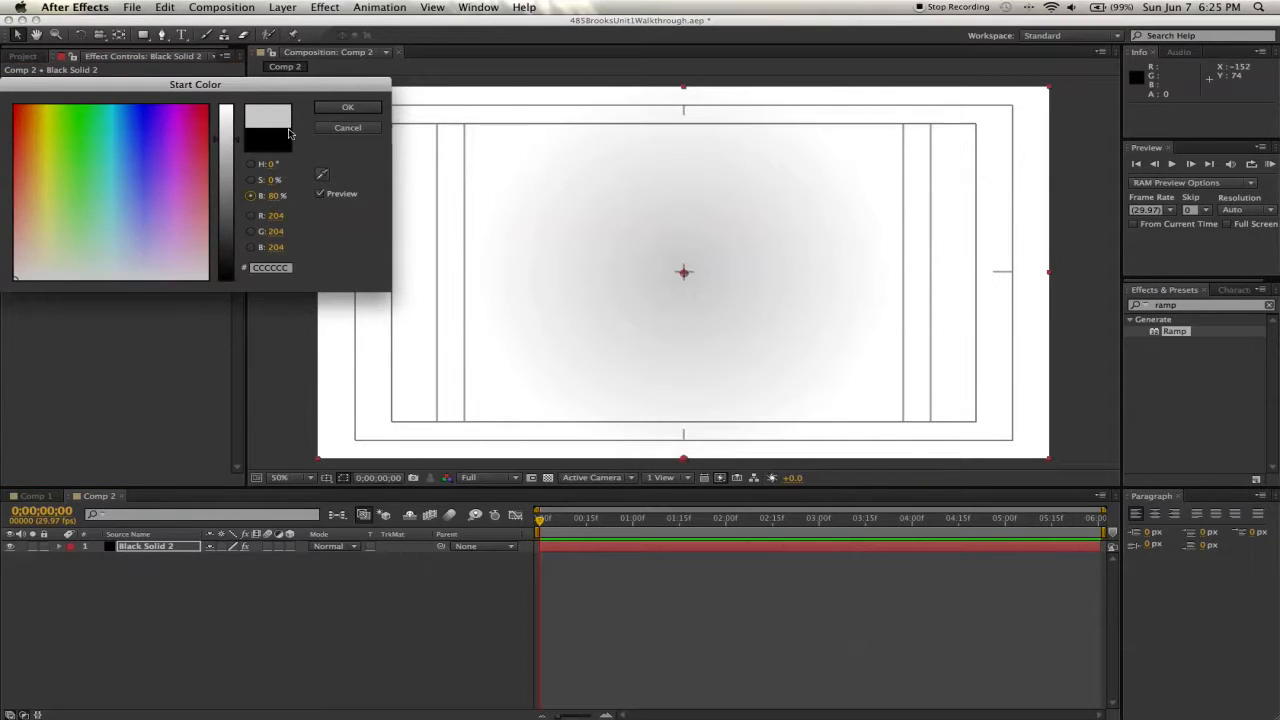
click(360, 112)
click(147, 130)
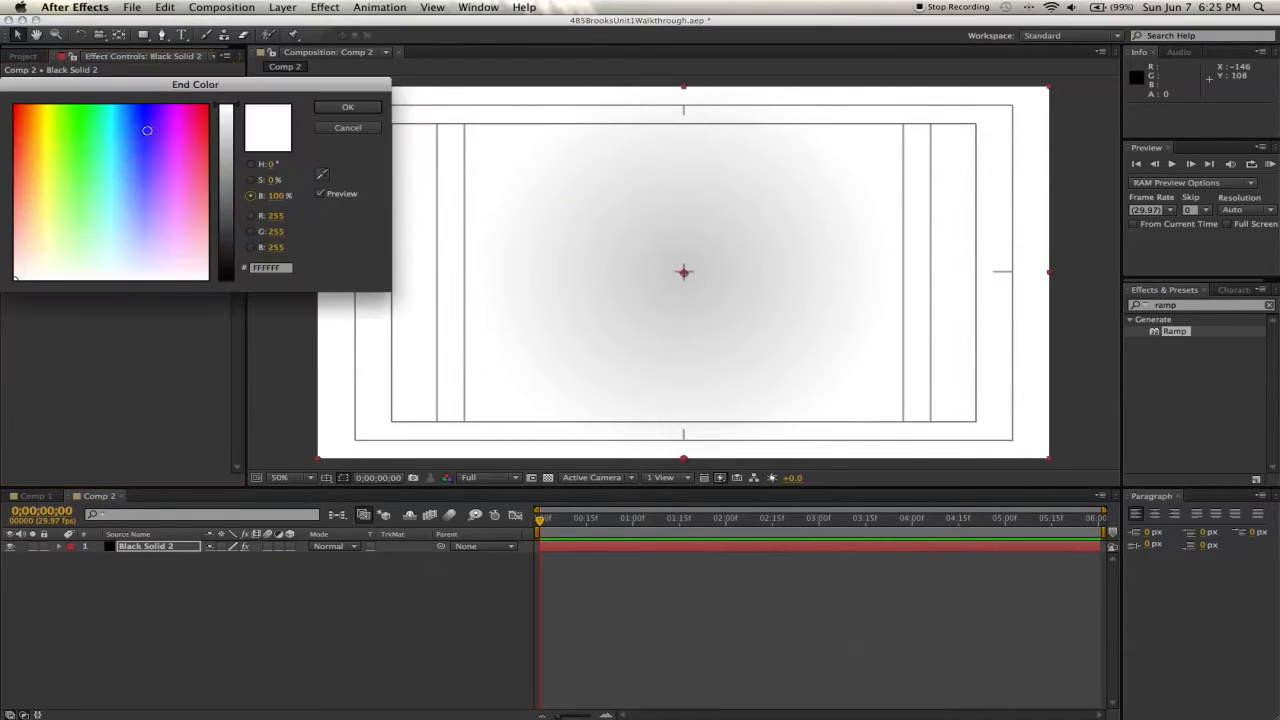
click(228, 220)
click(348, 107)
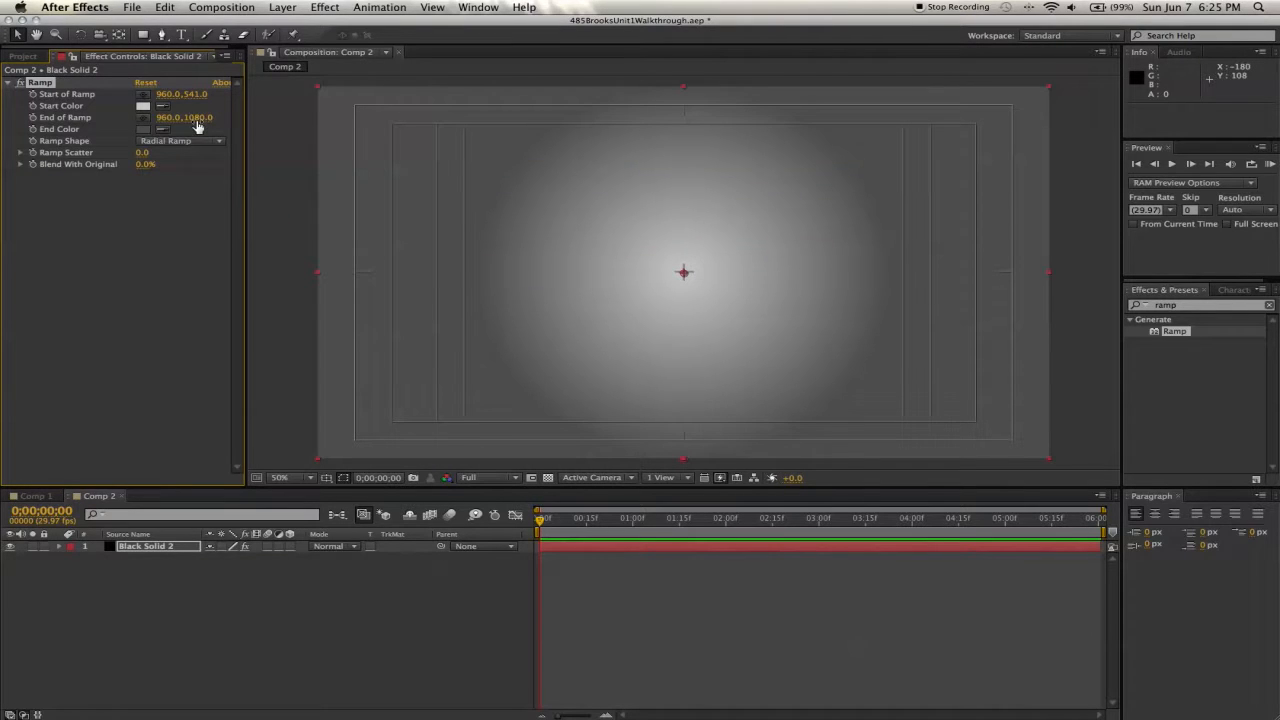
- Extend the ramp's end point to 960, 2179 to soften the gradient
drag(193, 118, 984, 125)
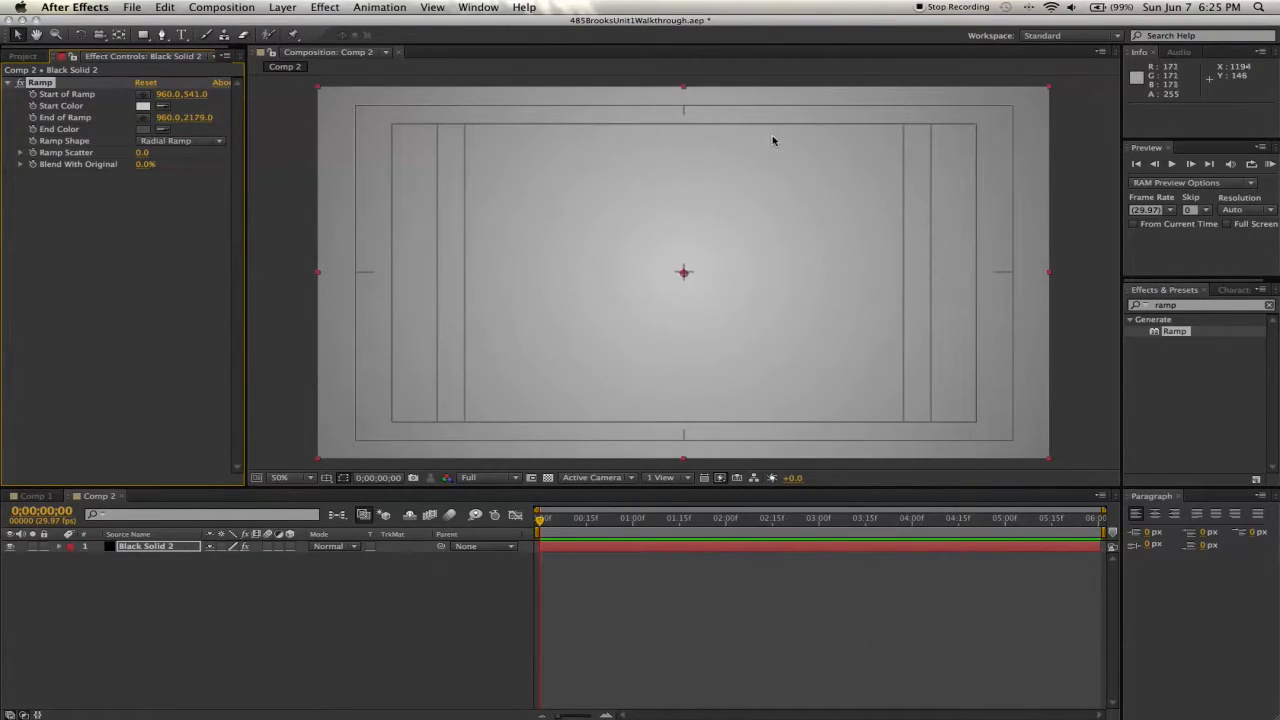
click(24, 57)
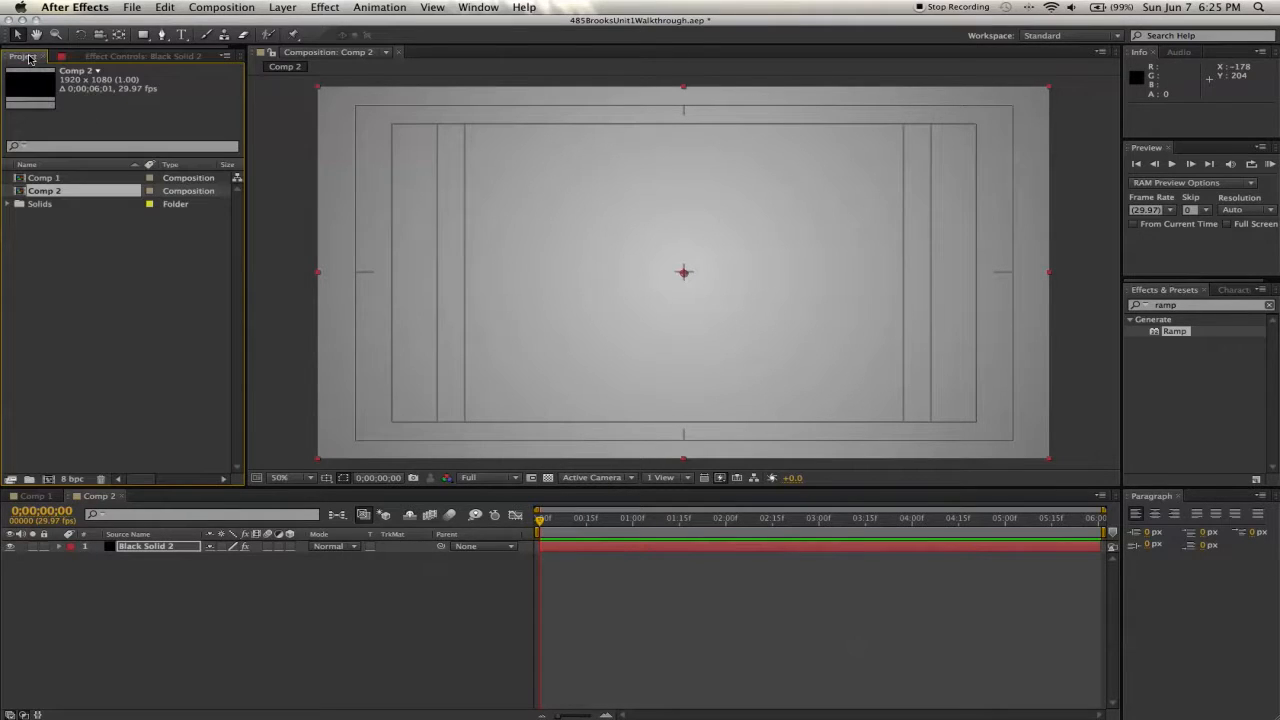
- Create a text layer reading "A Short" near the upper left of the frame and nudge it into place
click(185, 34)
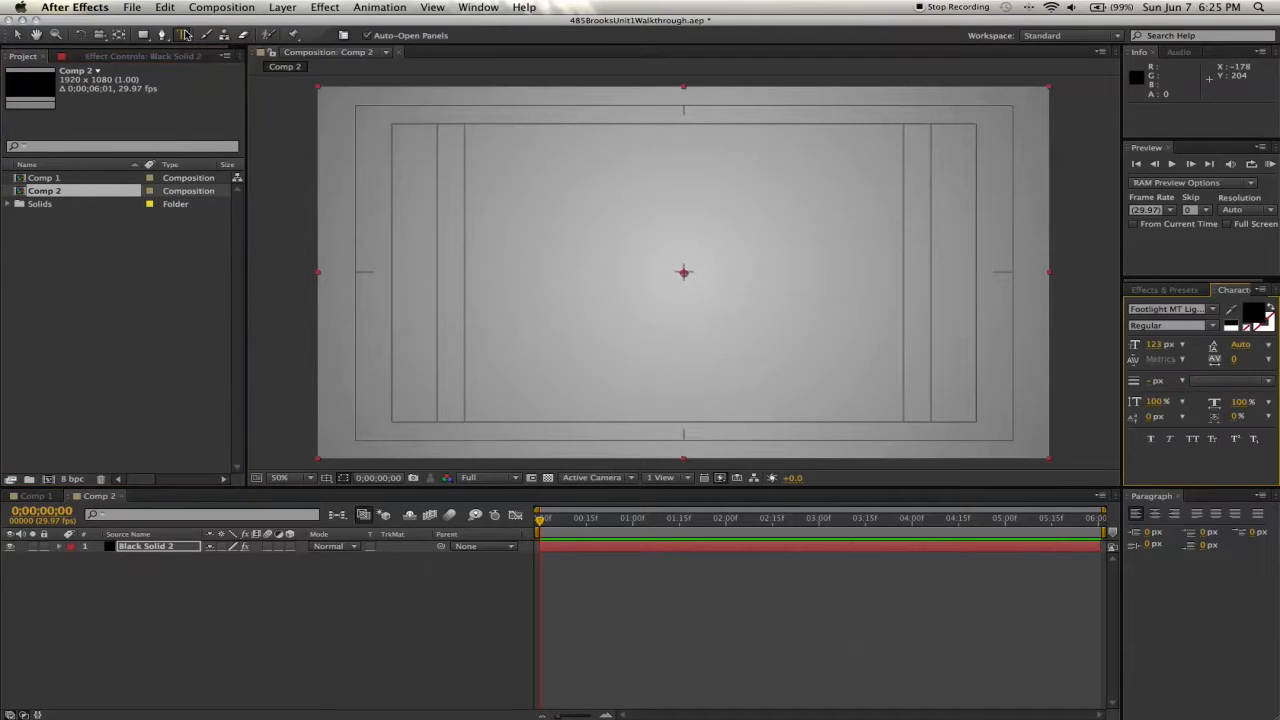
click(484, 152)
text(A )
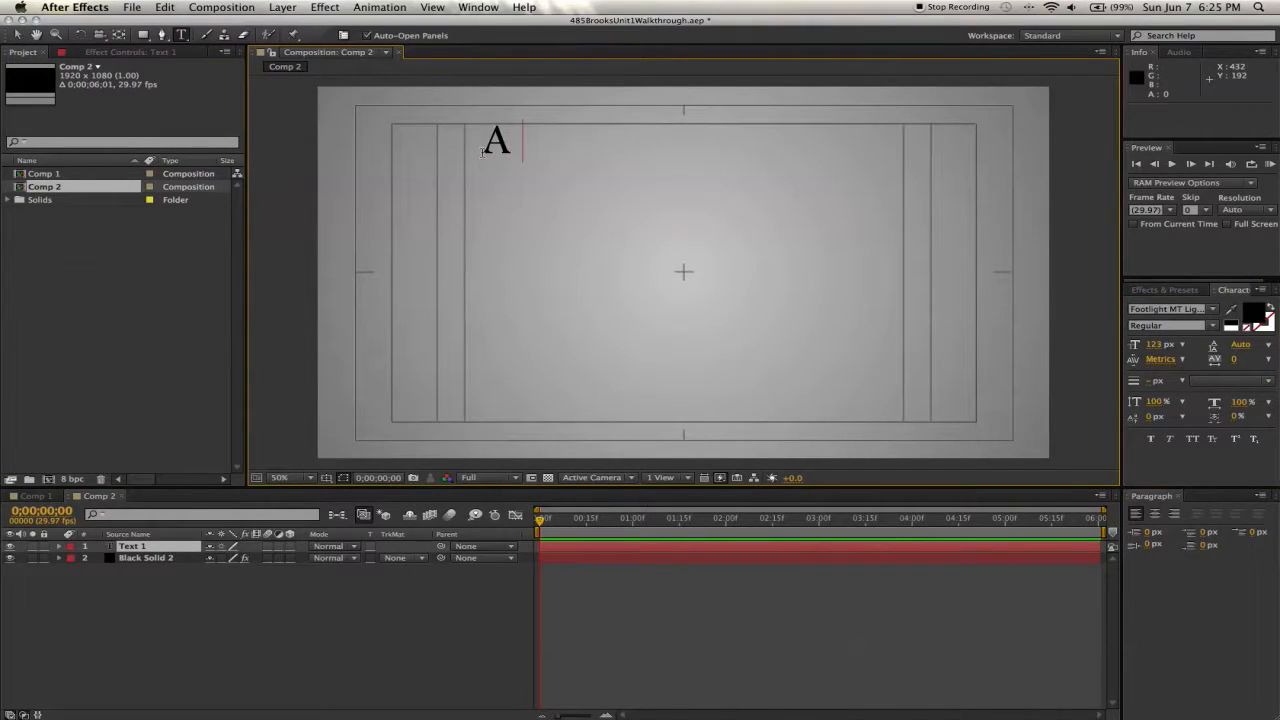
text(Short)
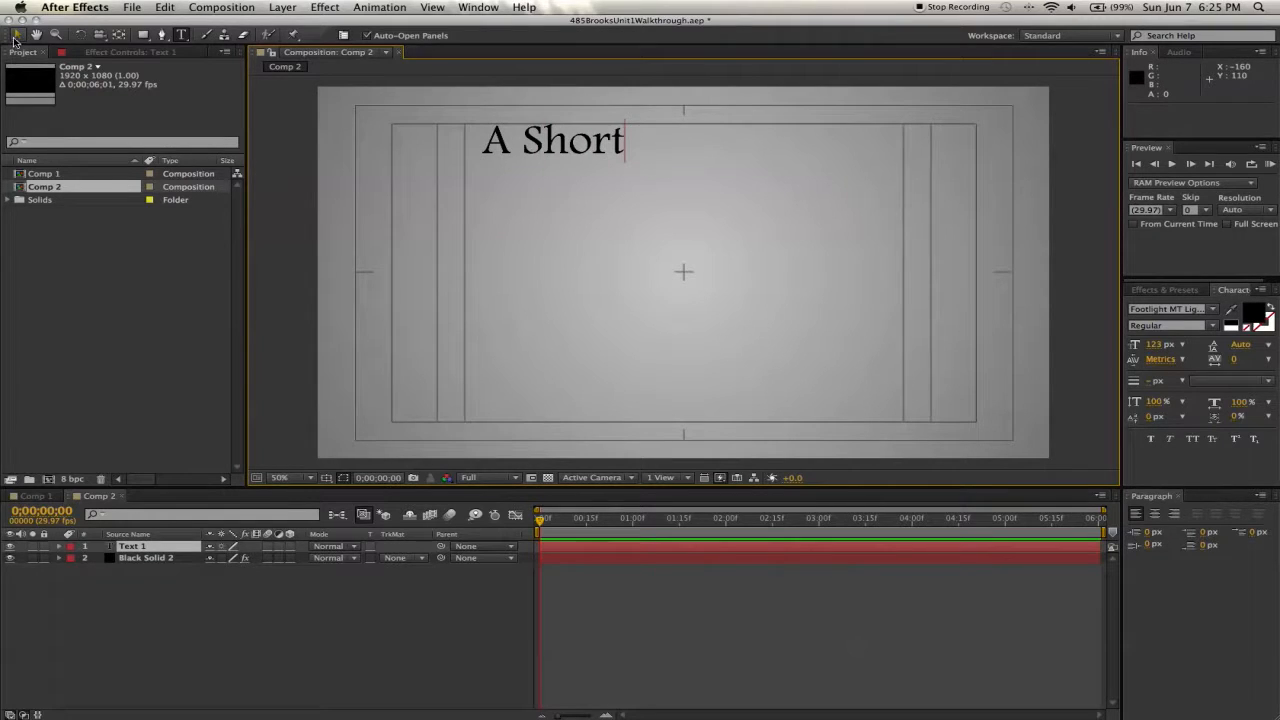
click(15, 37)
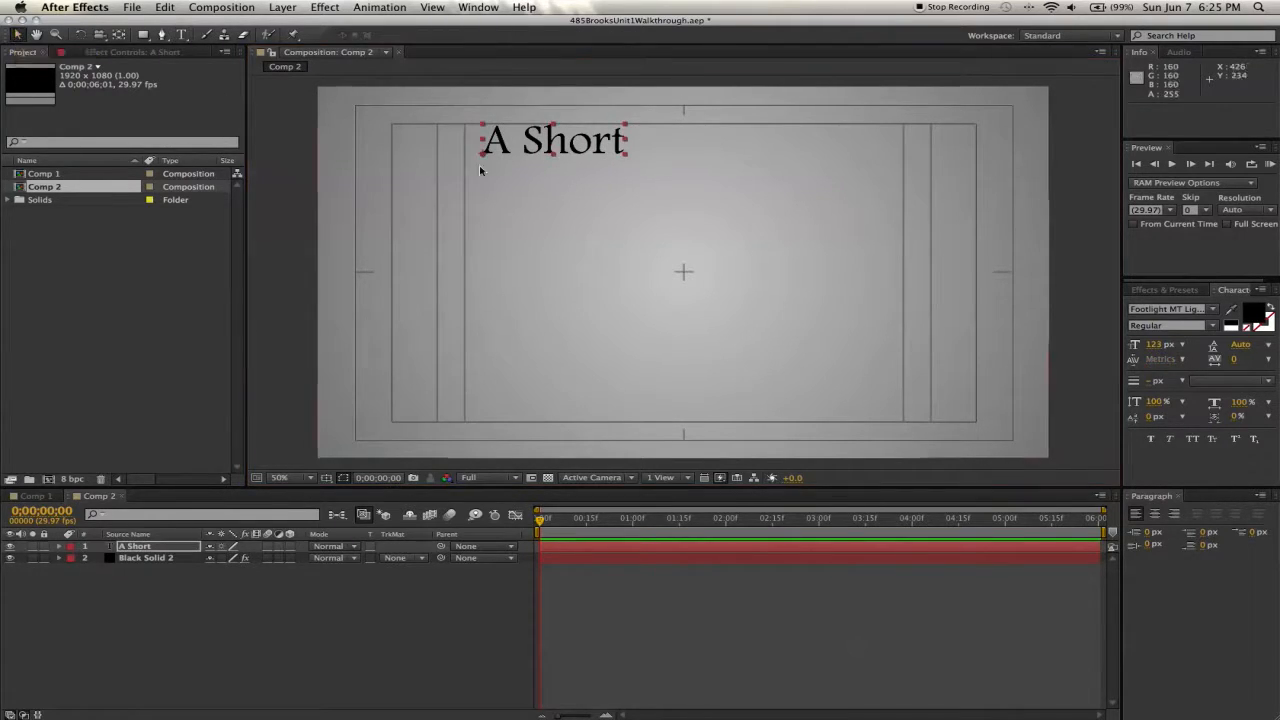
drag(533, 141, 520, 148)
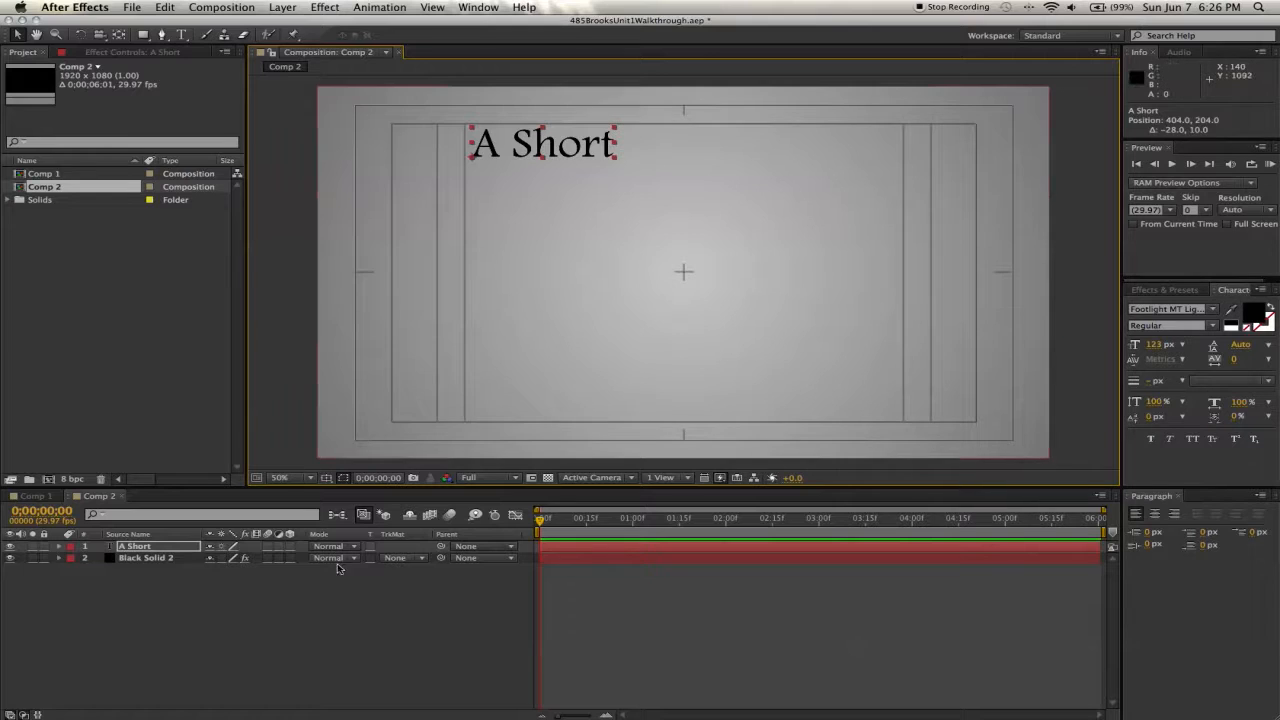
- Add a new text layer reading "Introductory" and move it just below and right of "A Short"
right_click(310, 606)
mouse_move(420, 579)
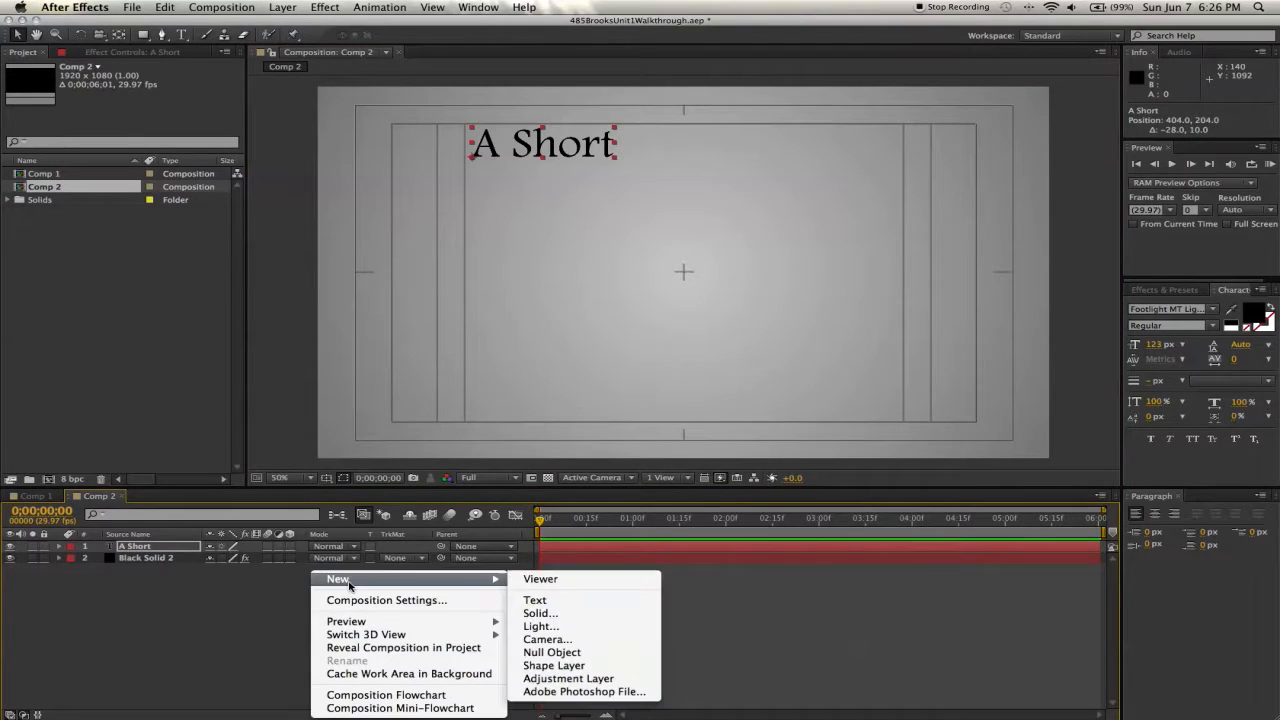
click(563, 600)
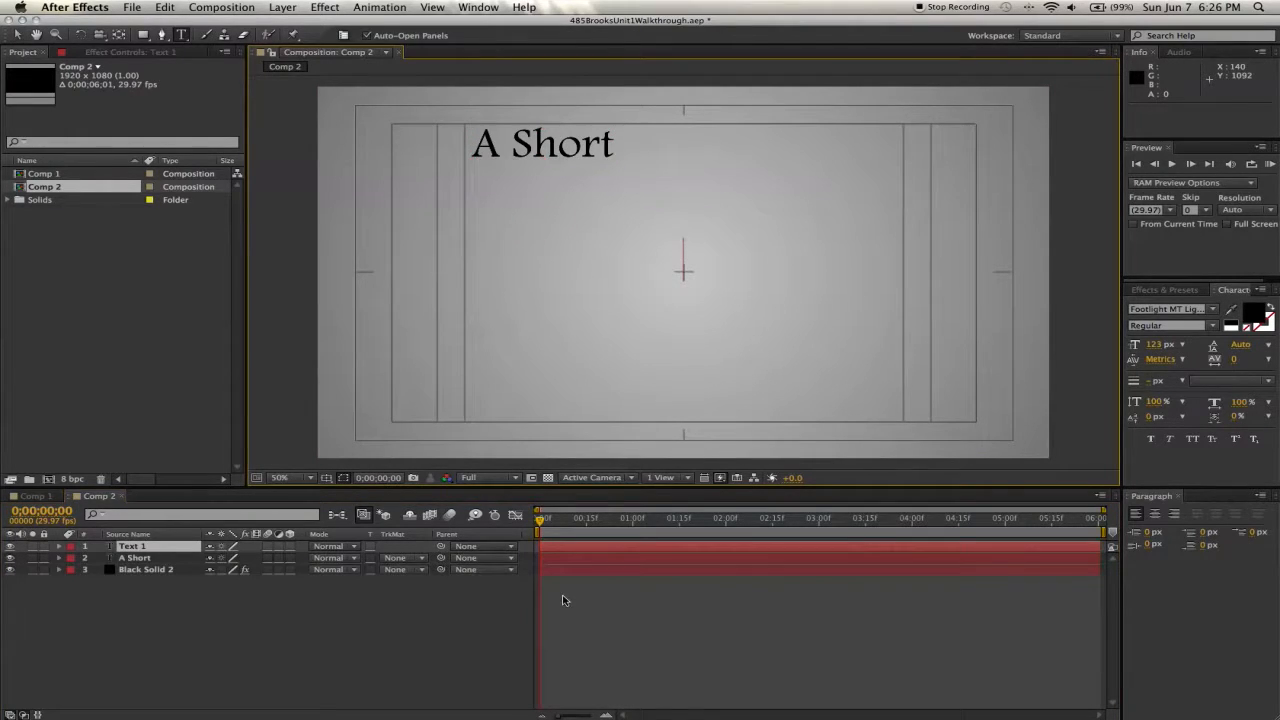
text(Introductory)
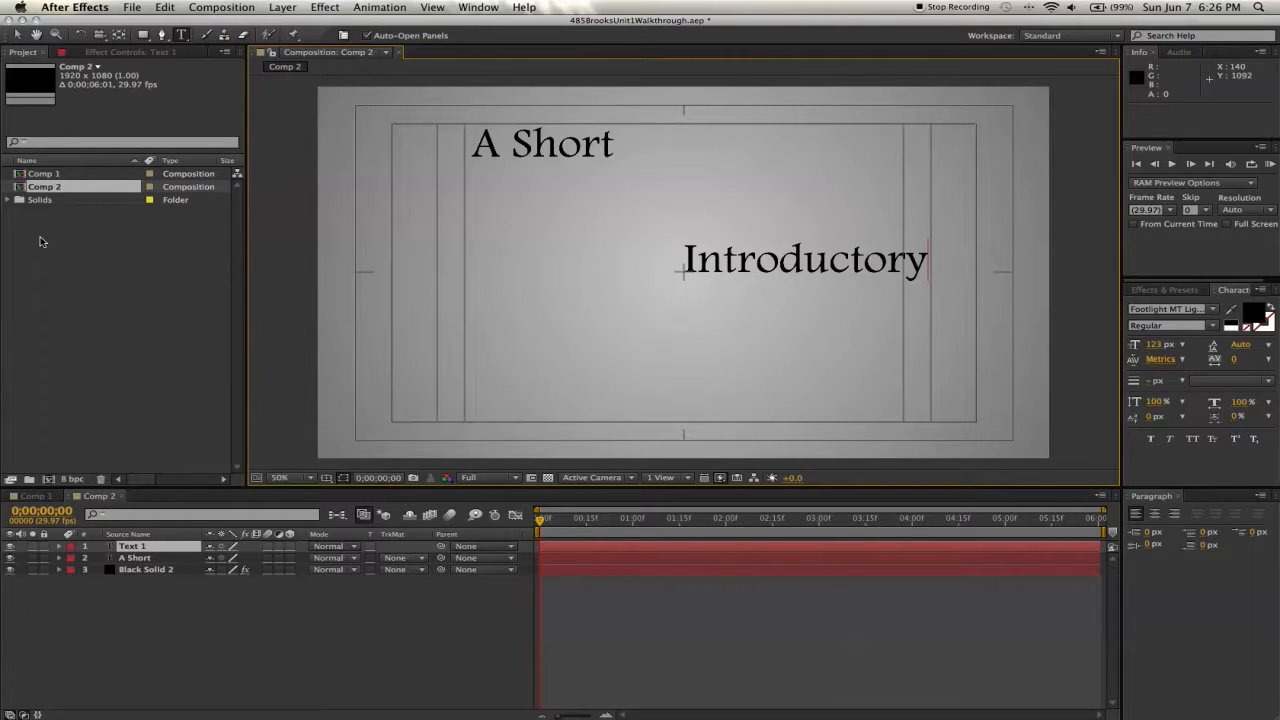
click(17, 35)
drag(764, 262, 582, 185)
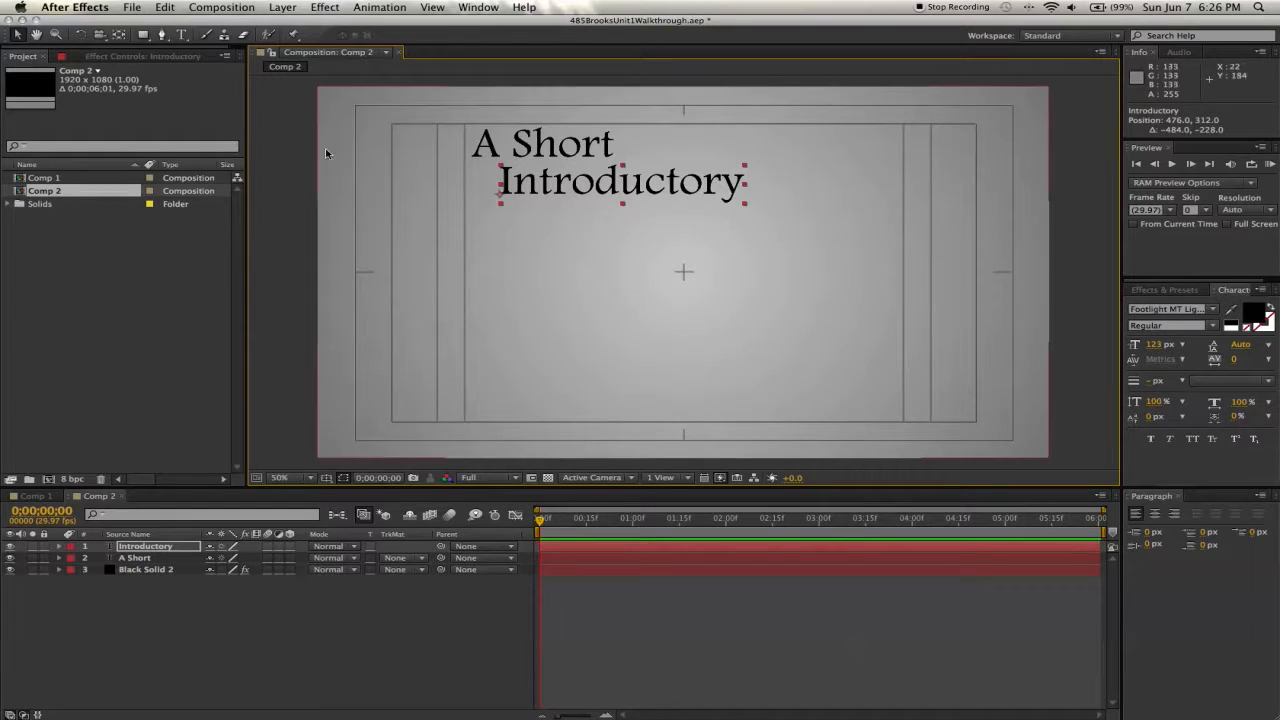
- Add a text layer reading "to Animated" beneath "Introductory", indented further right
click(183, 37)
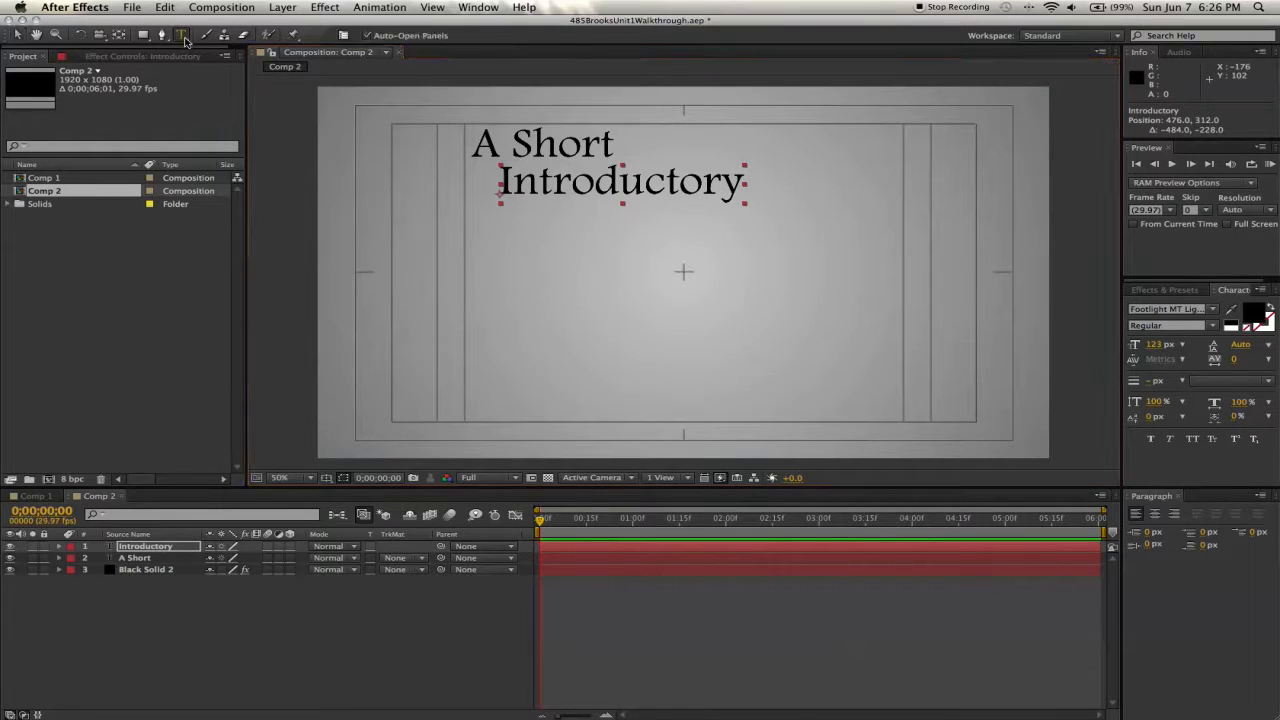
click(533, 250)
text(to Animated)
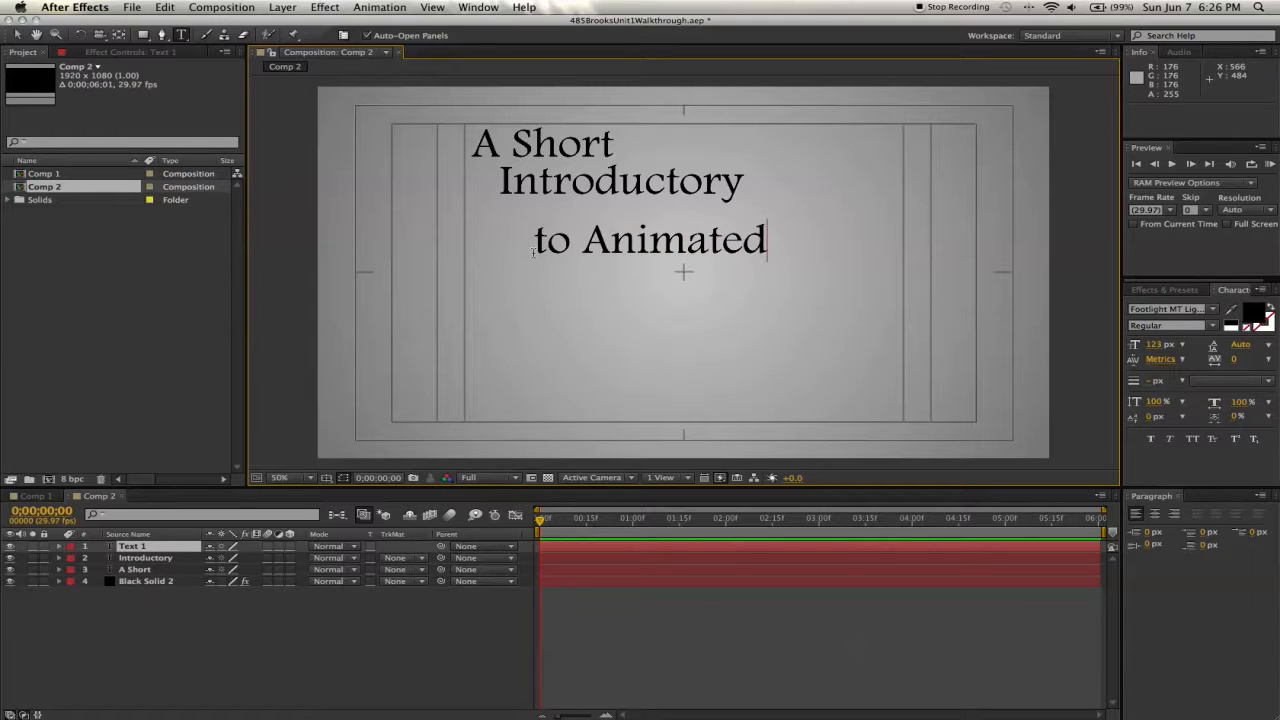
click(17, 34)
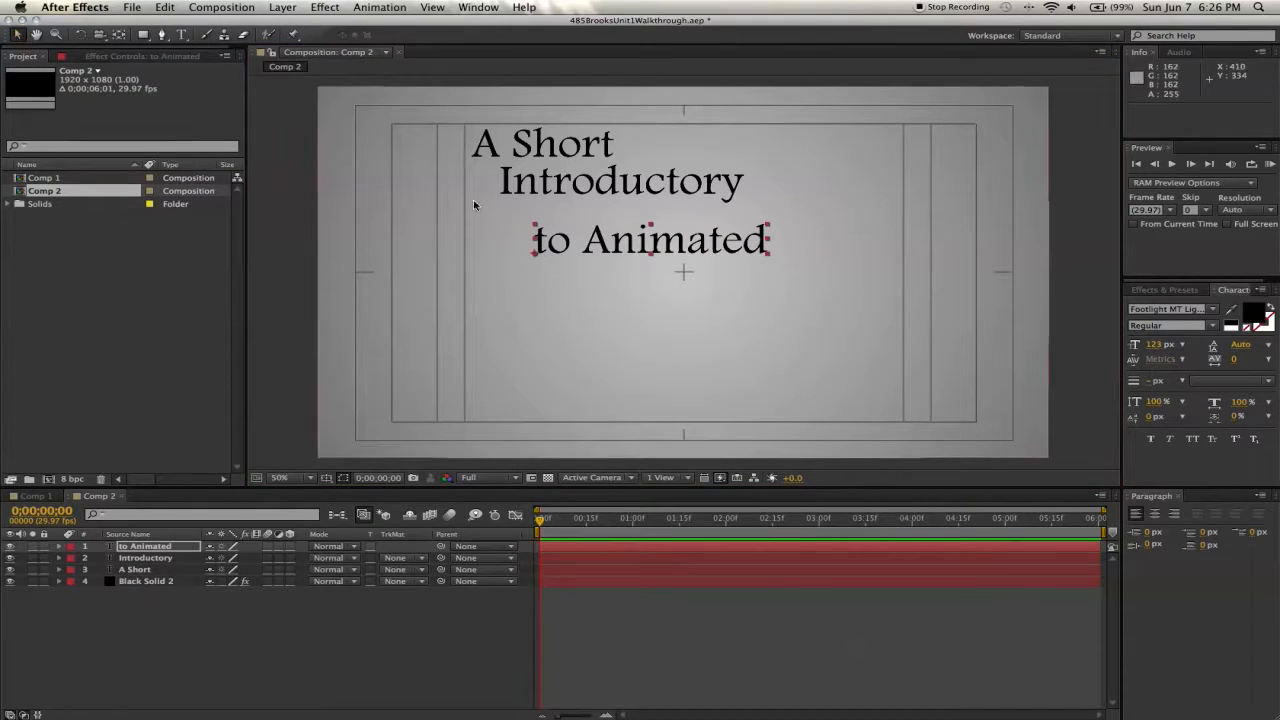
drag(625, 248, 620, 231)
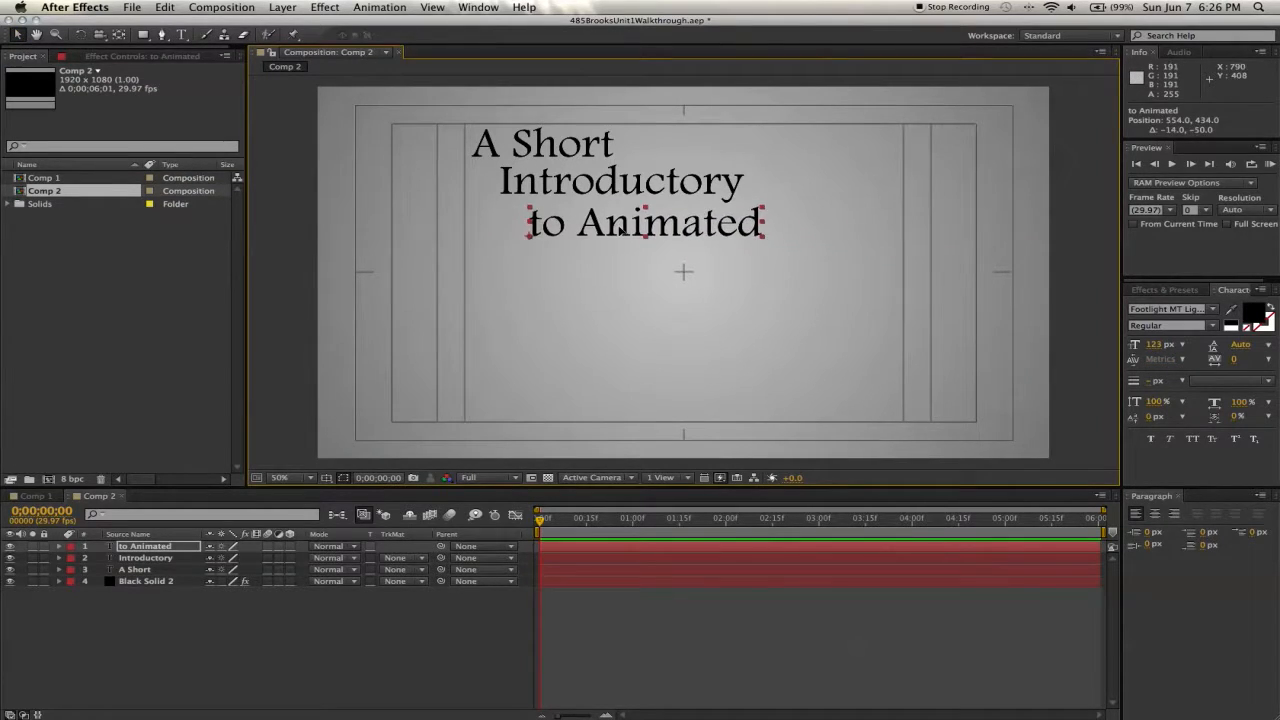
- Add a text layer reading "Typography" beneath "to Animated", indented further right, and nudge it into position
click(182, 35)
click(560, 267)
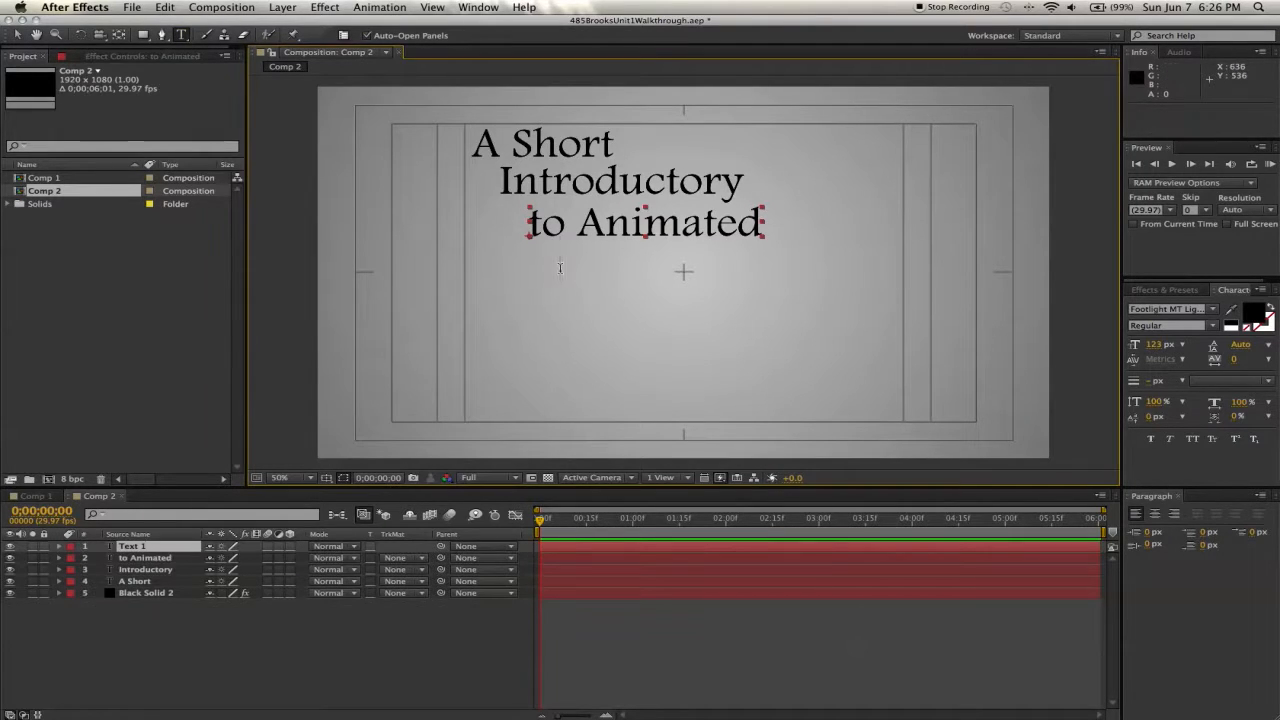
text(Typography)
click(15, 35)
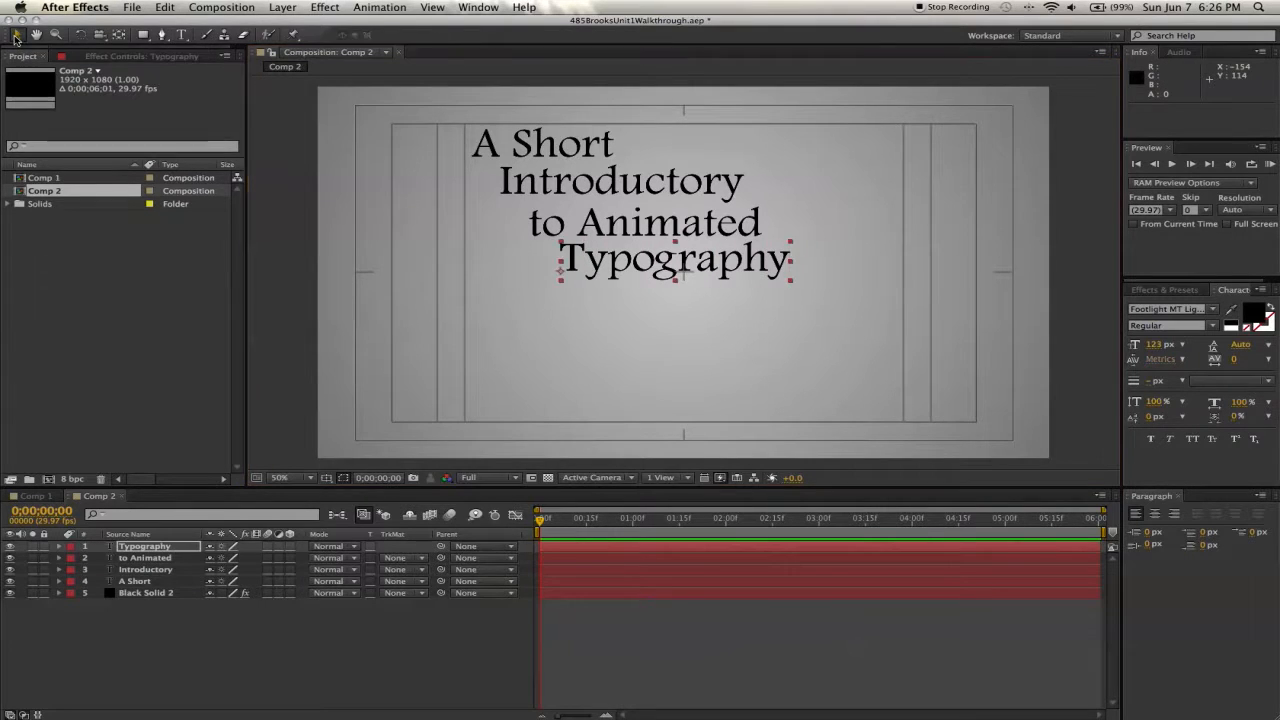
drag(591, 272, 597, 279)
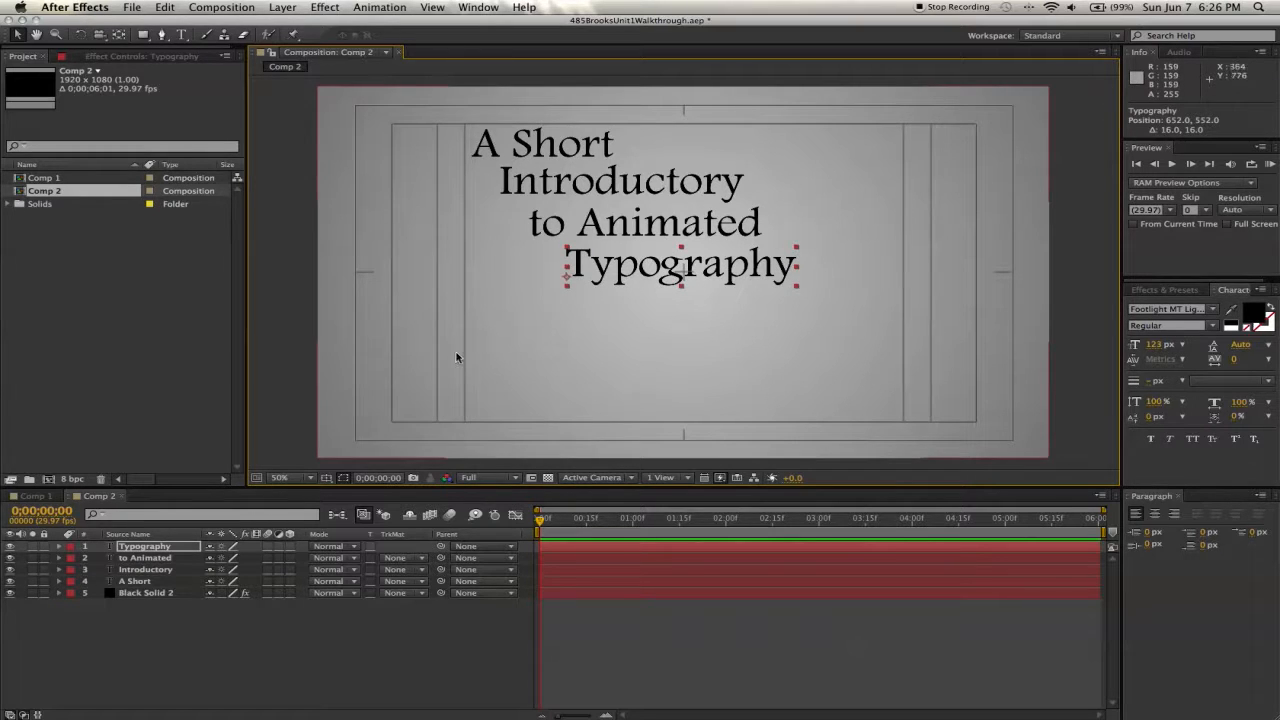
- Expand the Transform properties of the "A Short" layer in the timeline
click(140, 581)
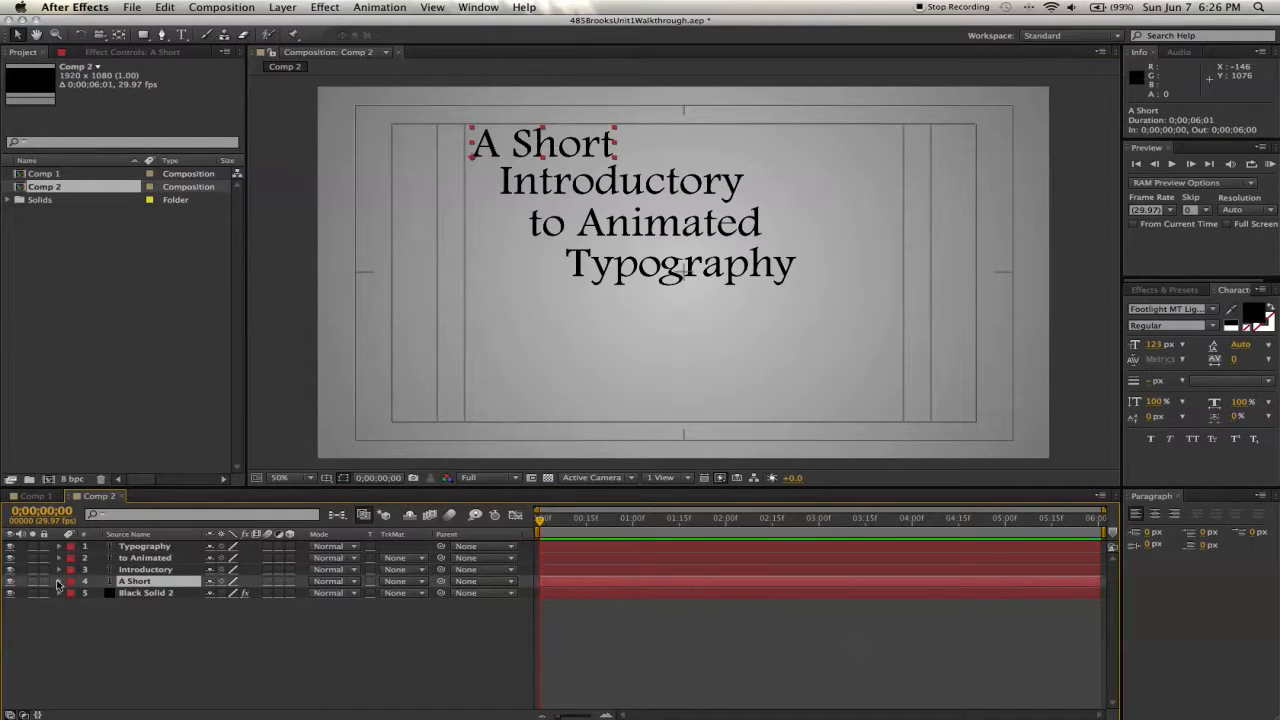
click(60, 582)
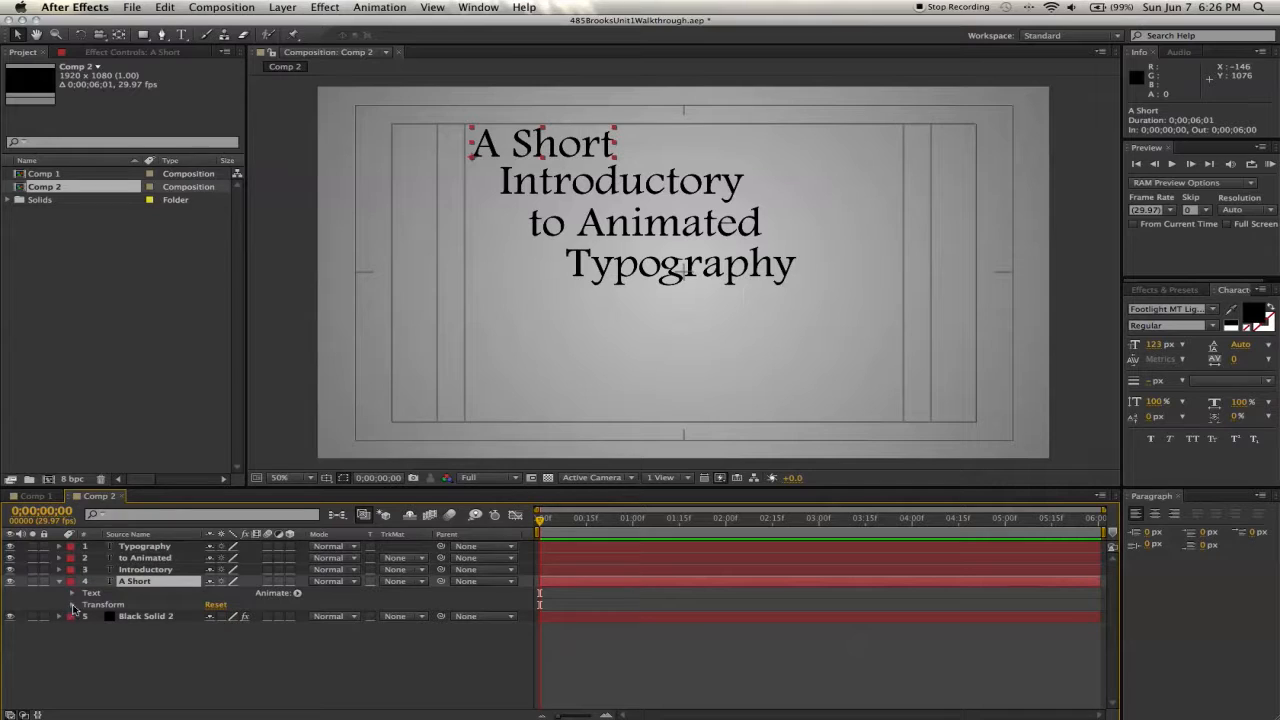
click(72, 605)
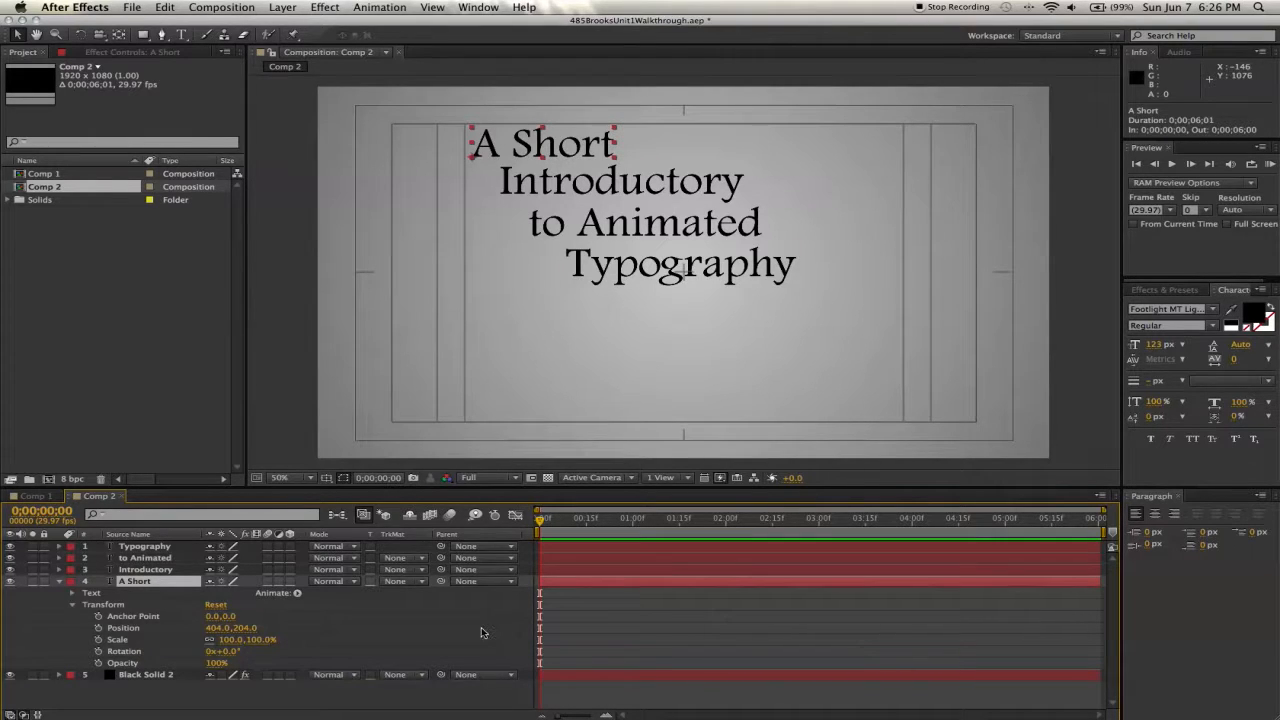
- Move "A Short" off-screen to the right and set a Position keyframe at the start of the timeline
drag(498, 145, 1121, 155)
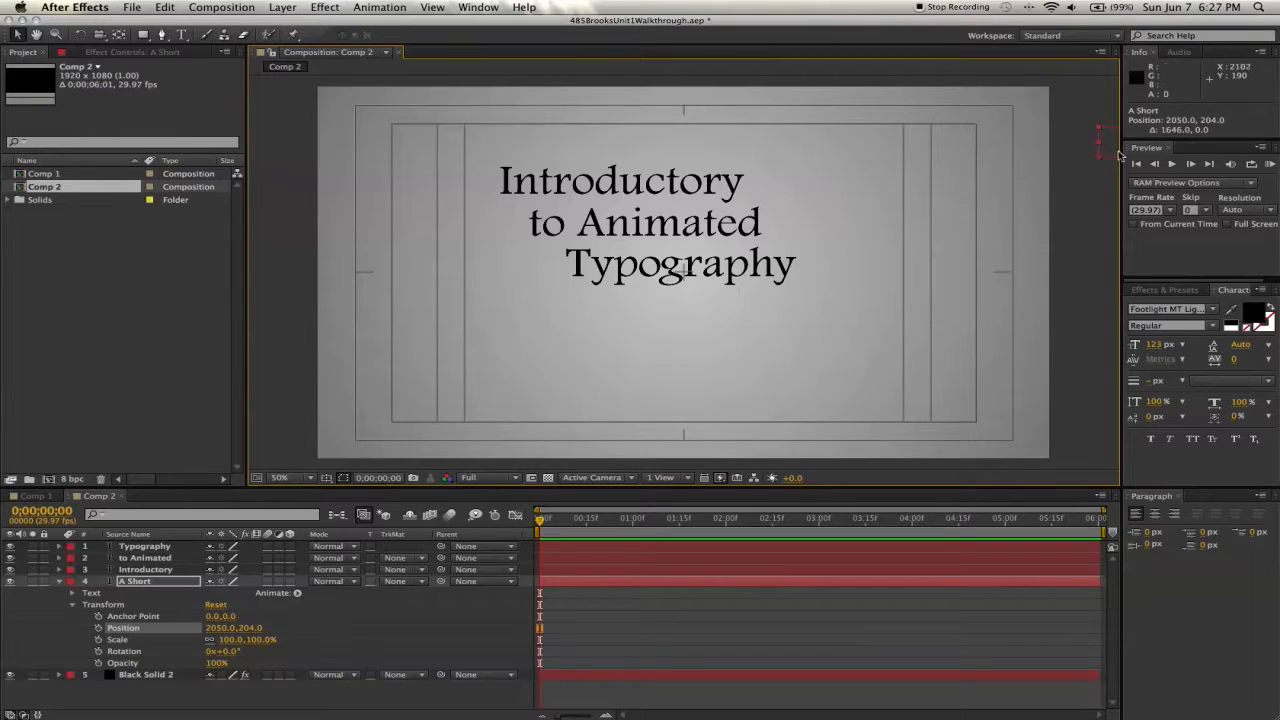
click(97, 628)
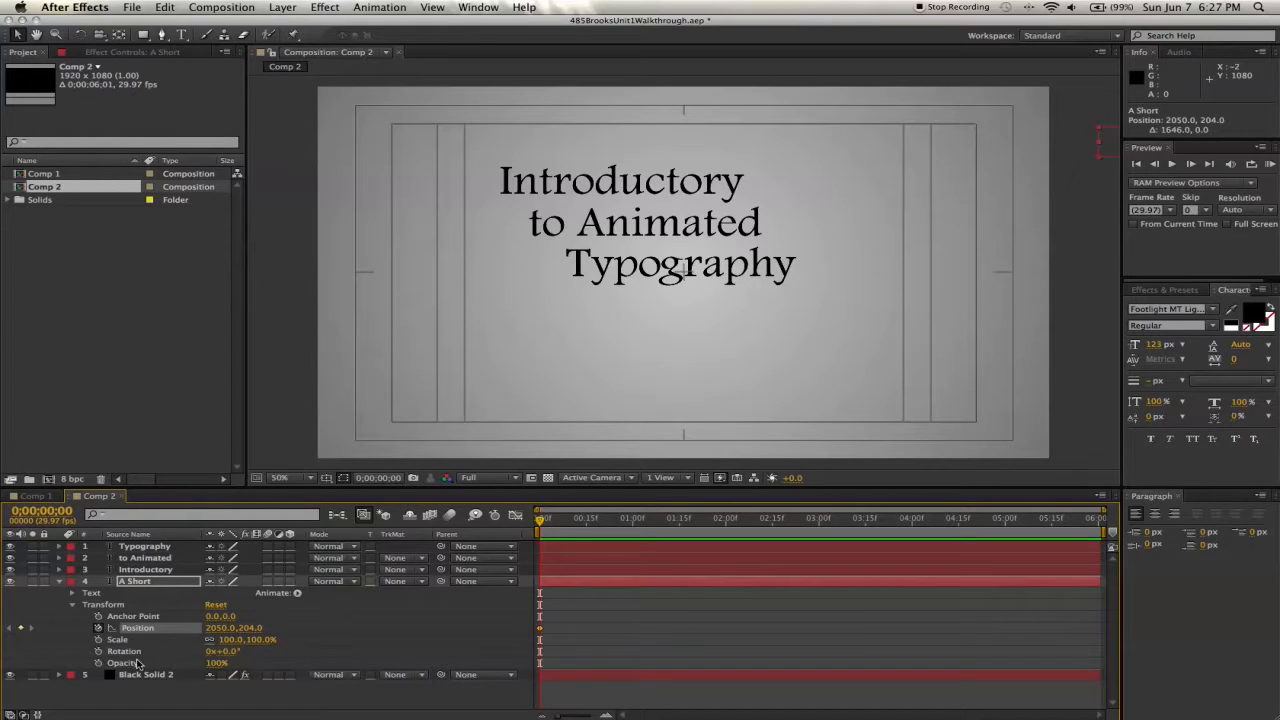
- Set an Opacity keyframe of 0% on "A Short" at the start of the timeline
click(98, 663)
click(213, 663)
text(0)
key(Return)
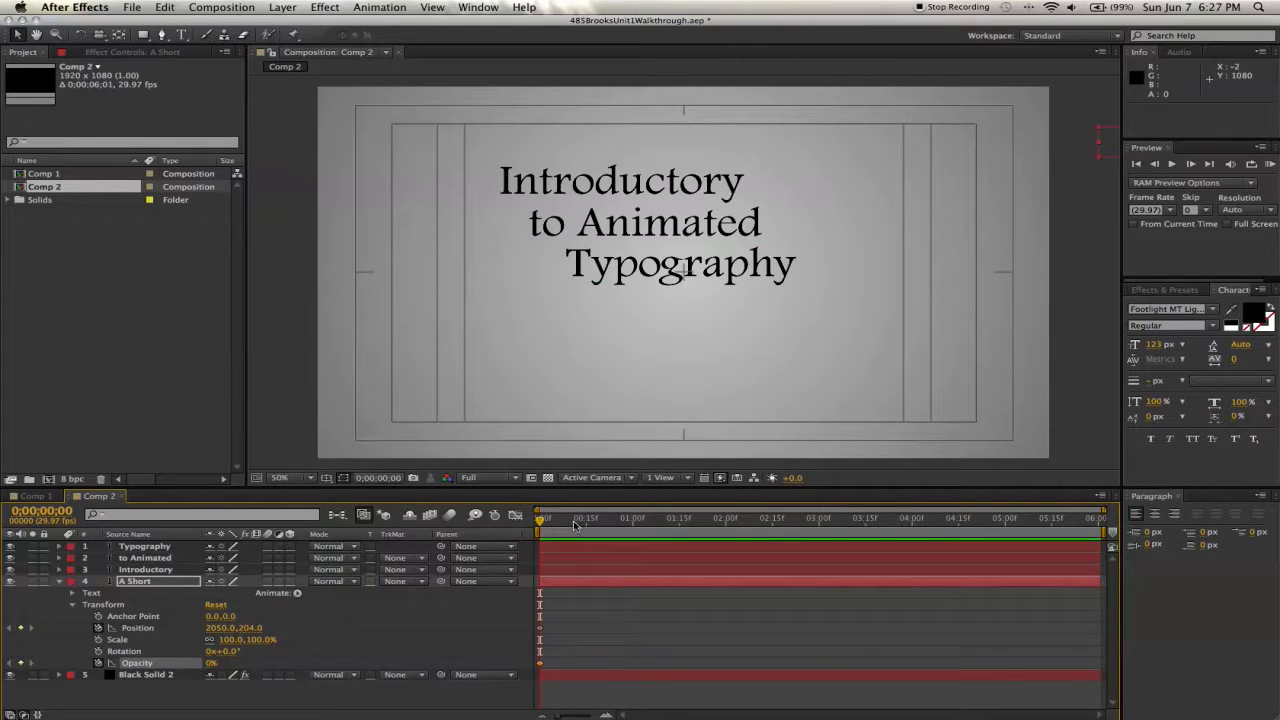
- At 1s 15f, set "A Short" opacity to 100% and move it back to its original spot at 396,204
drag(575, 524, 683, 524)
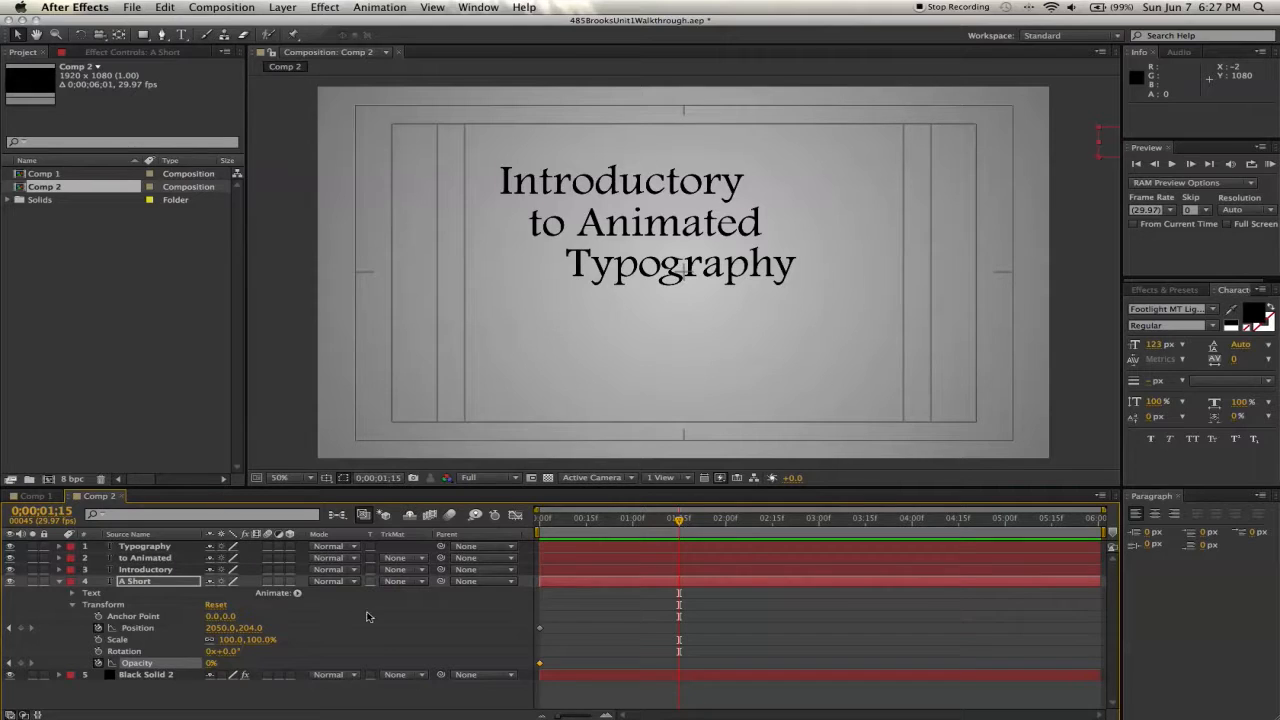
click(211, 663)
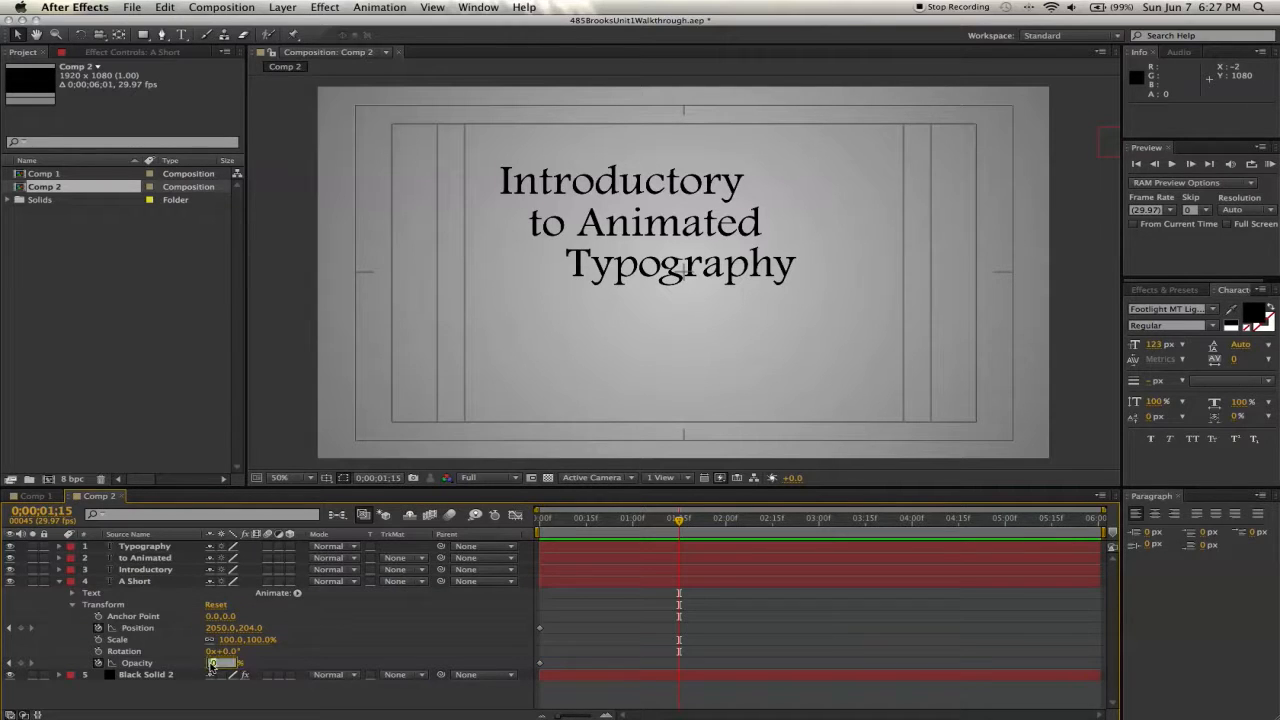
key(Return)
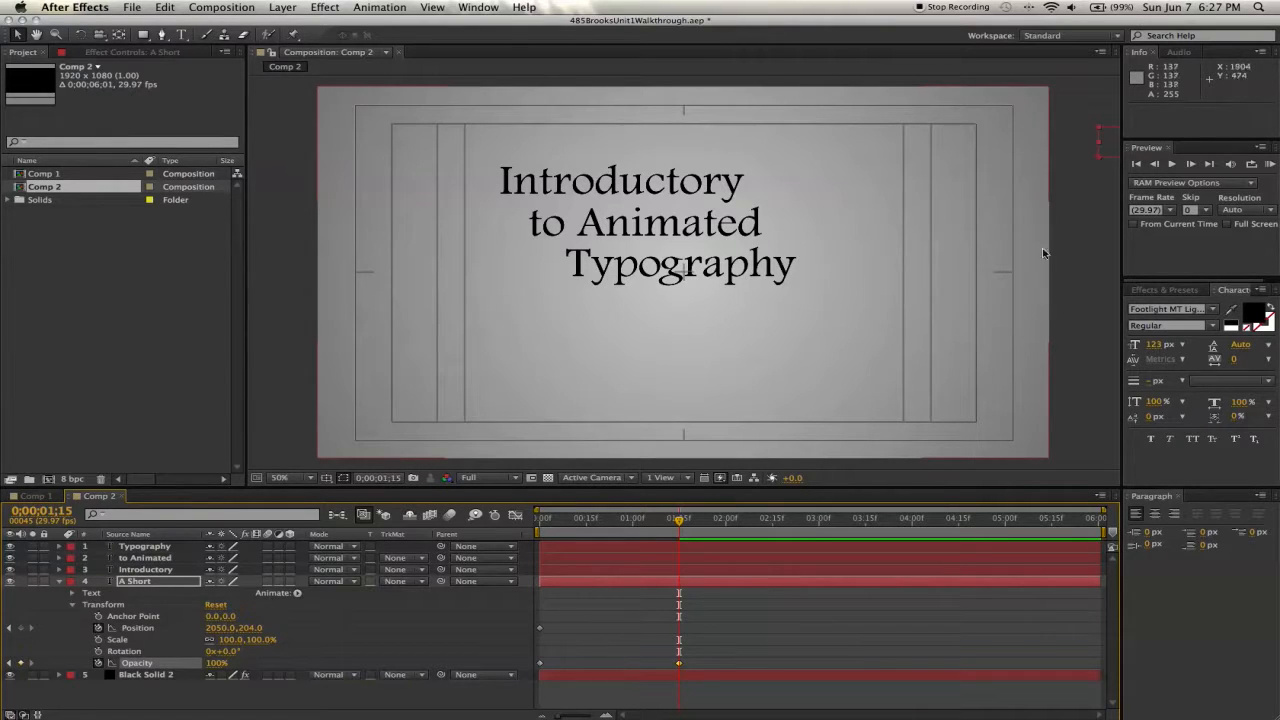
drag(1110, 150, 483, 146)
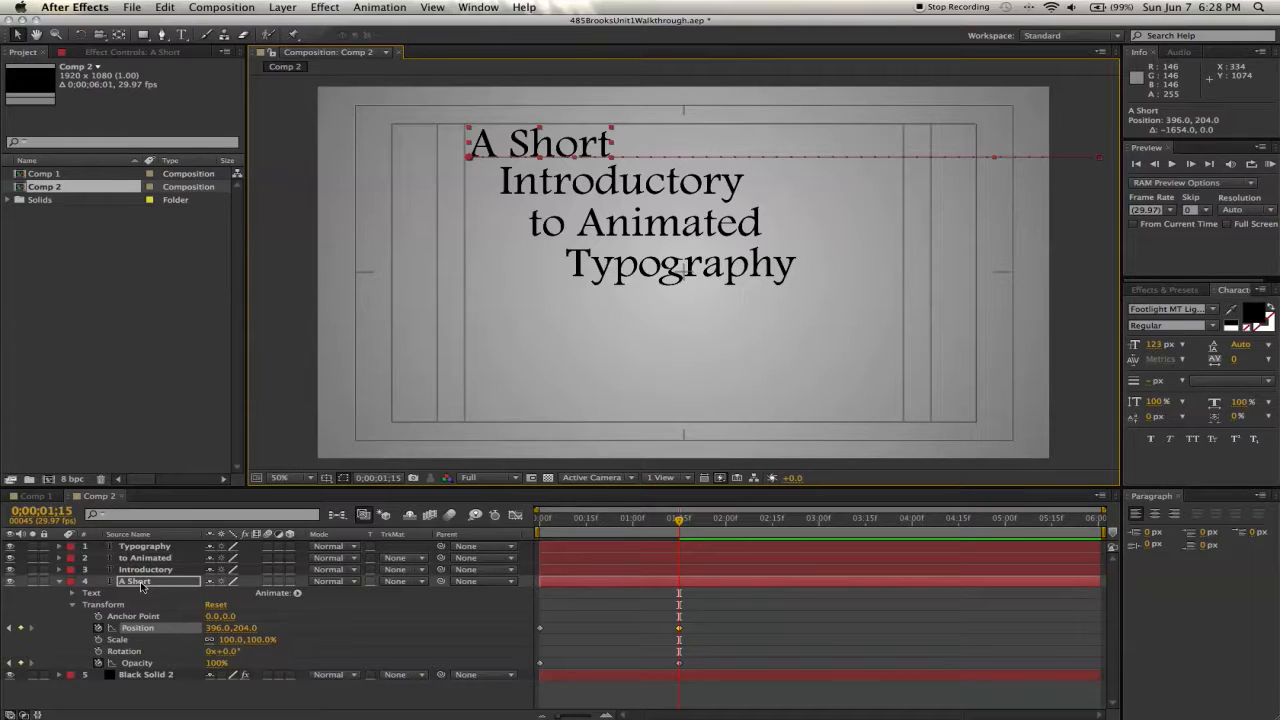
- Duplicate the "A Short" layer and replace the duplicate's text with the single letter "r"
key(super+d)
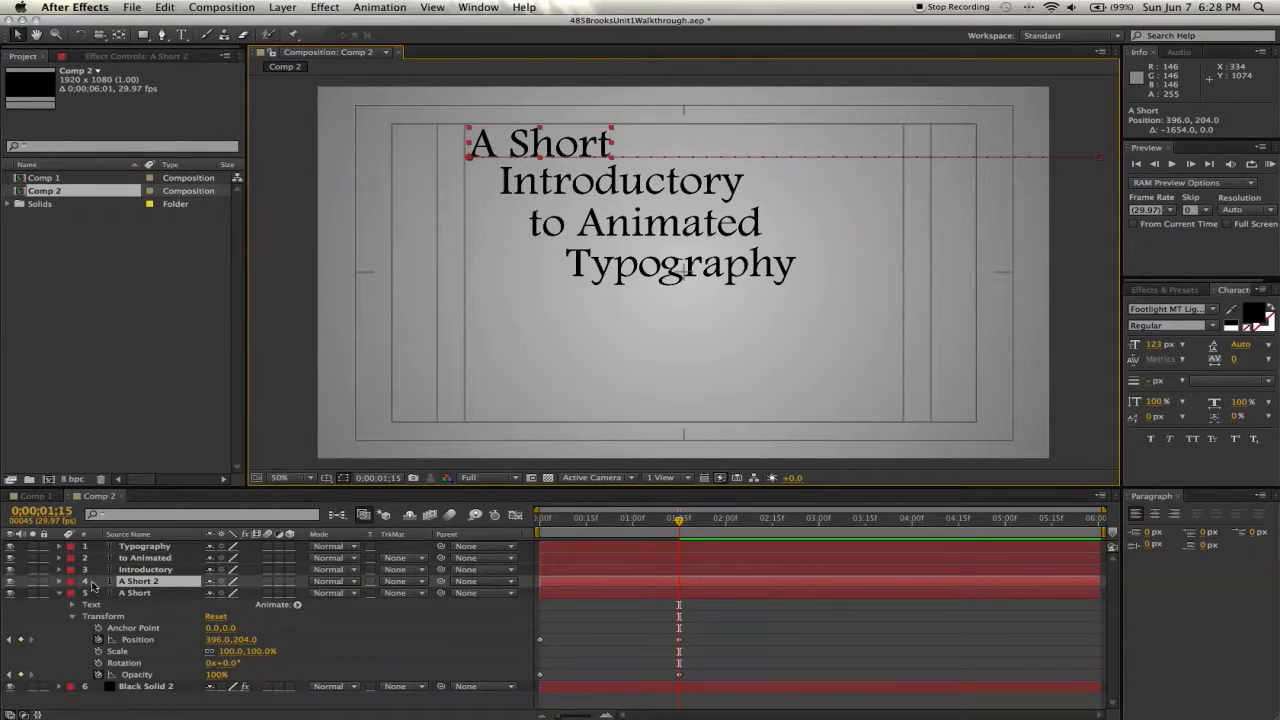
click(58, 581)
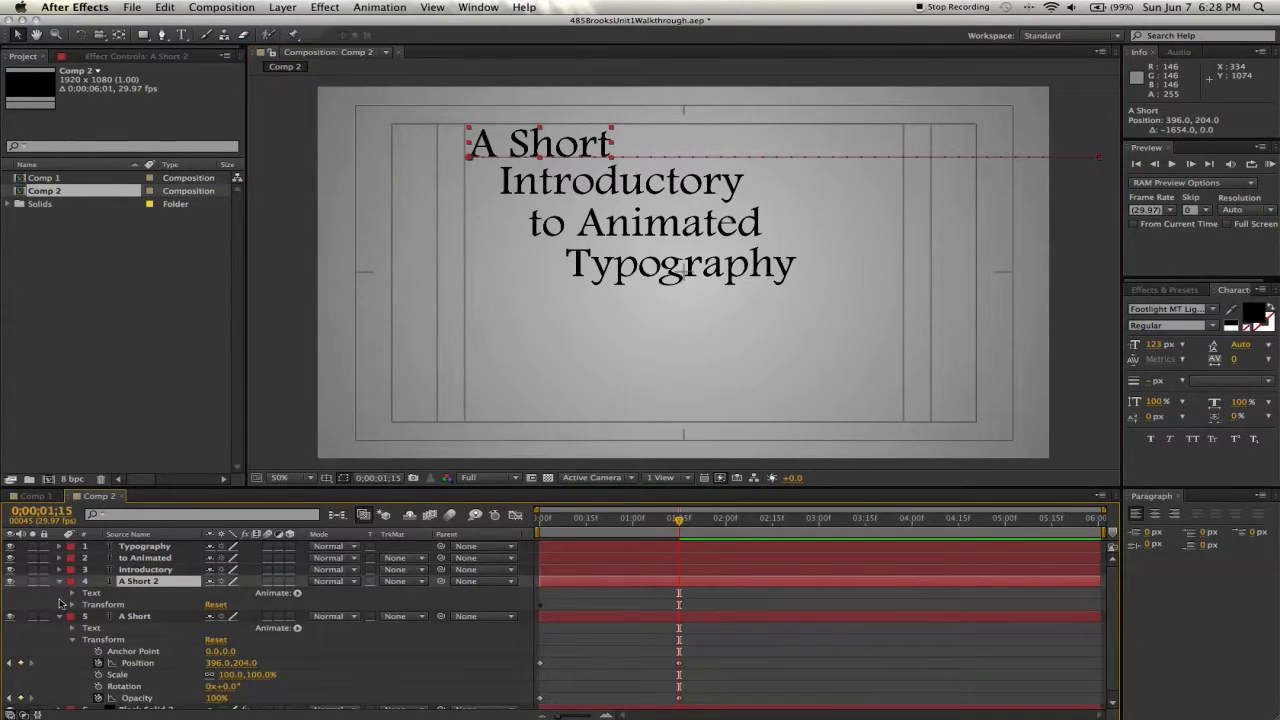
click(72, 605)
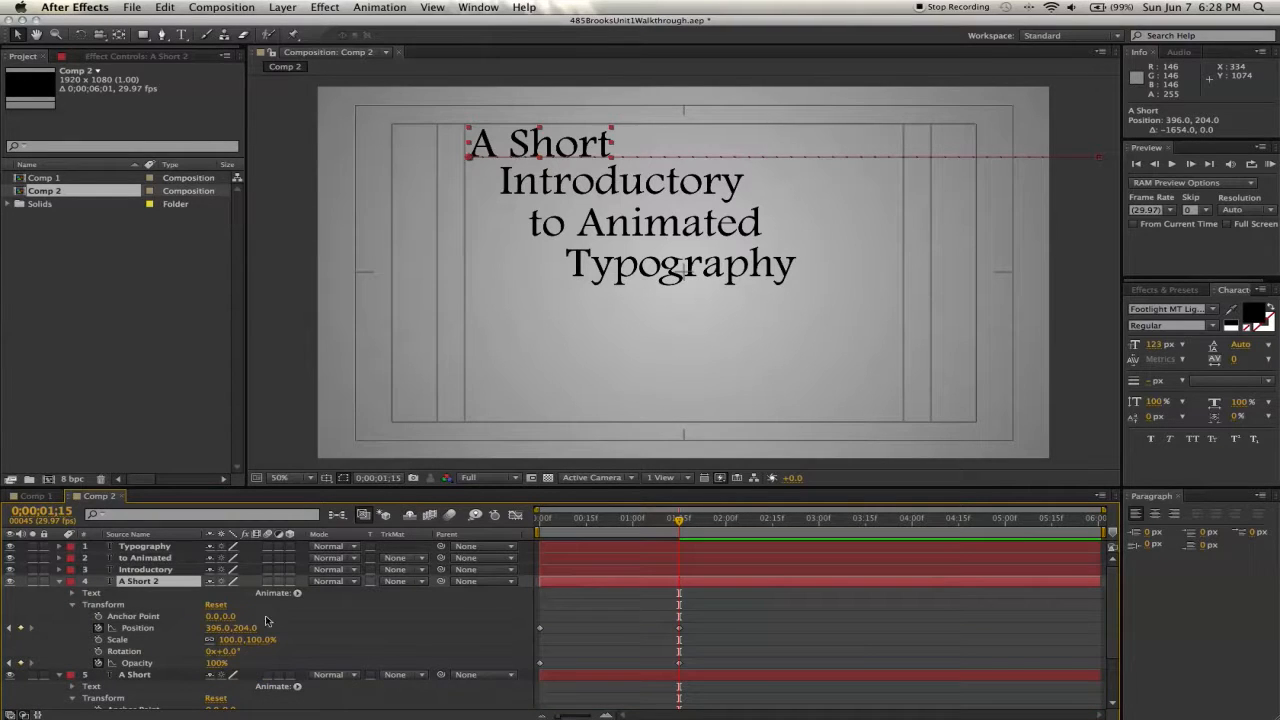
scroll(550, 627, down, 3)
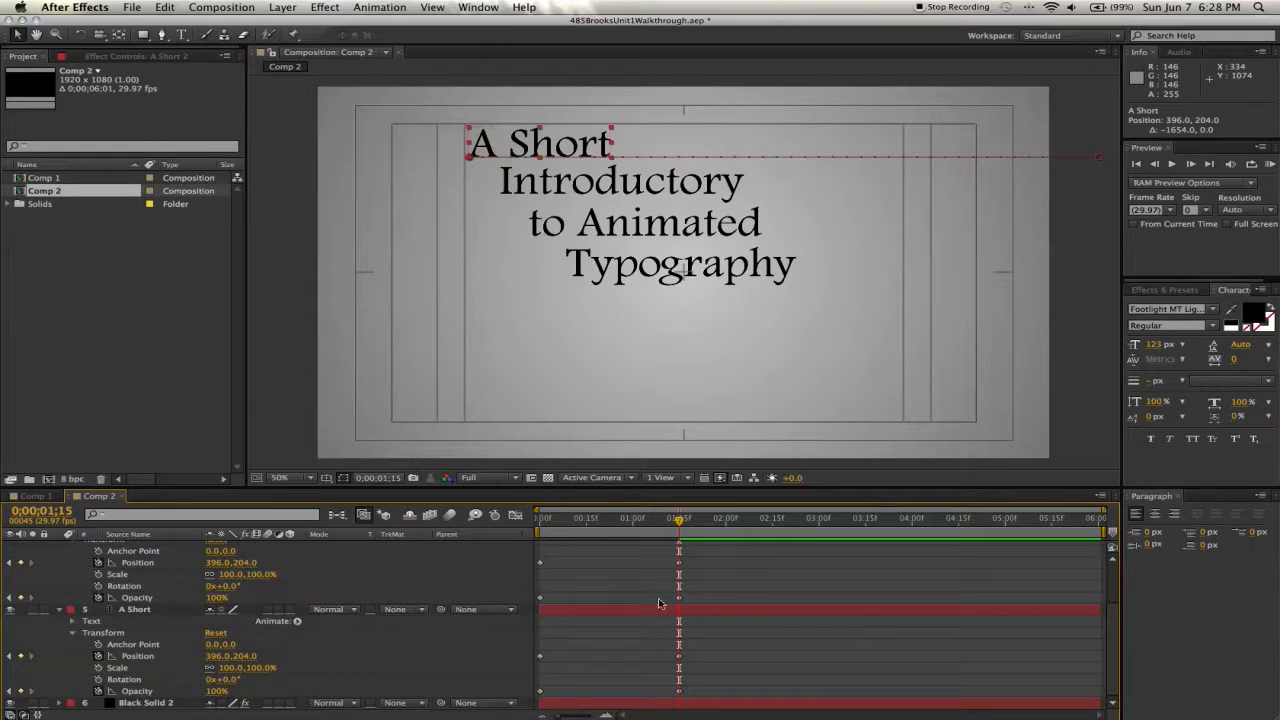
mouse_move(679, 521)
mouse_down()
mouse_move(622, 521)
mouse_move(679, 521)
mouse_up()
scroll(240, 592, up, 3)
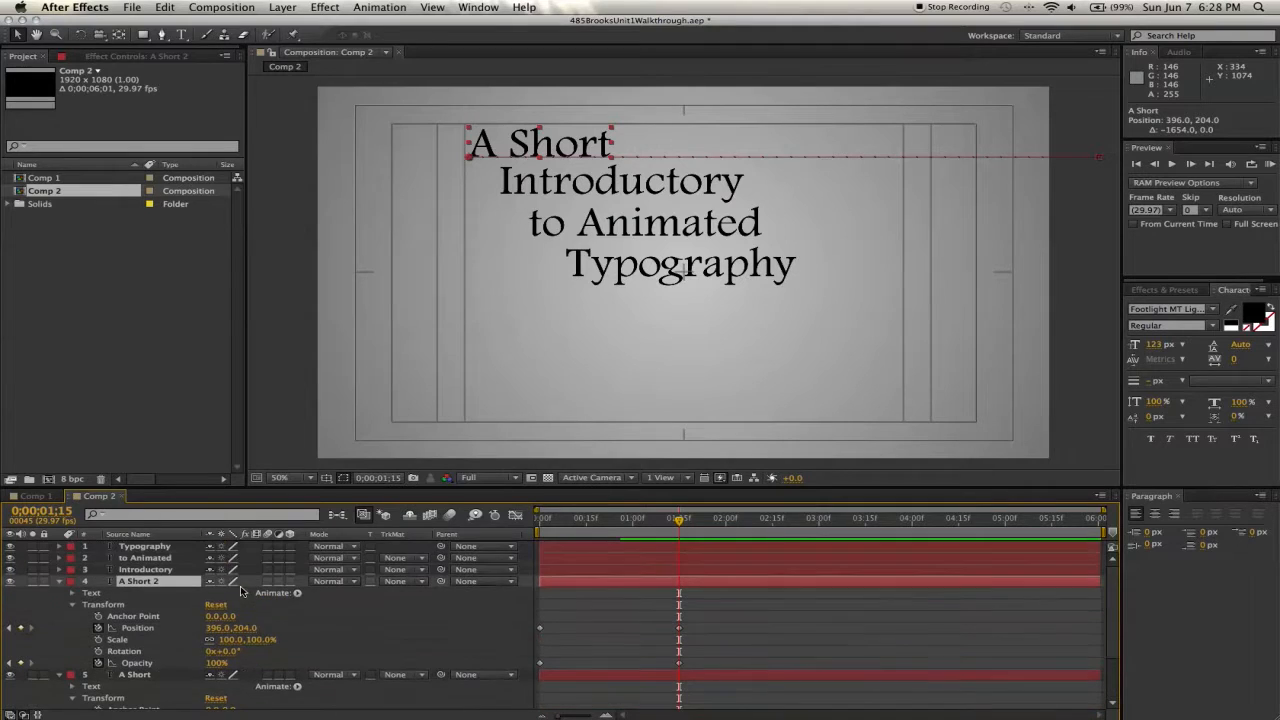
double_click(141, 582)
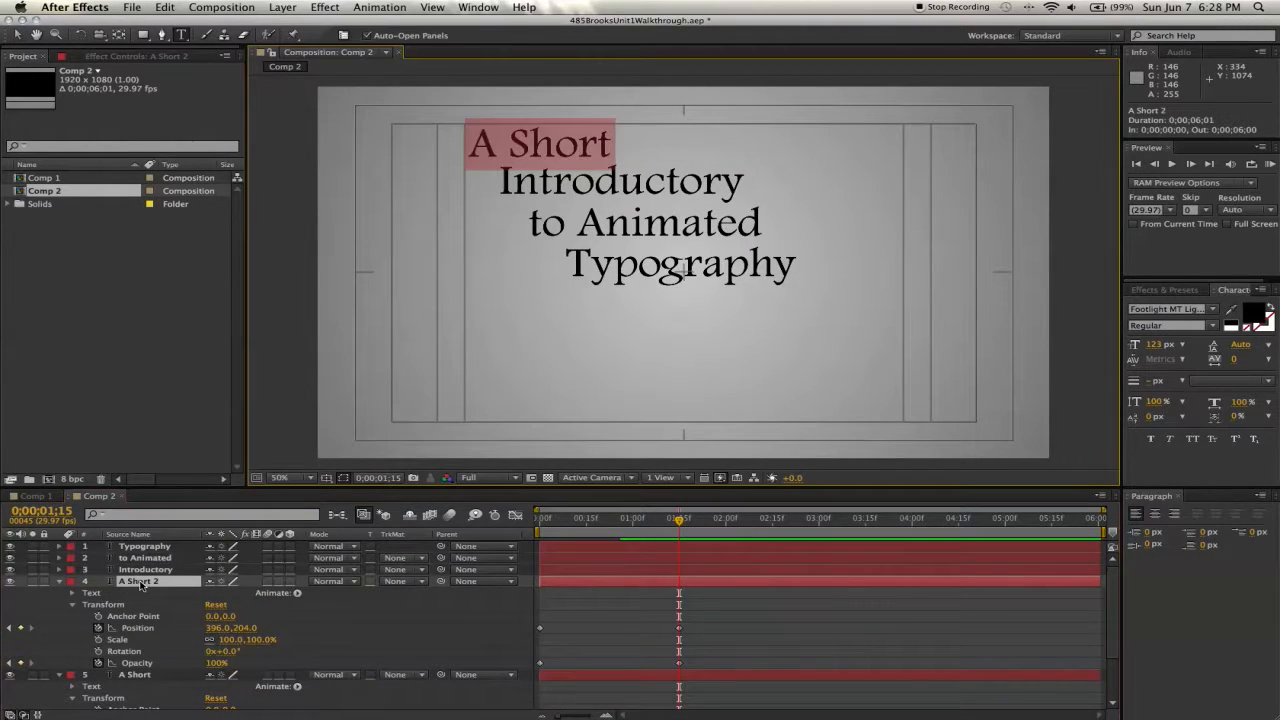
text(r)
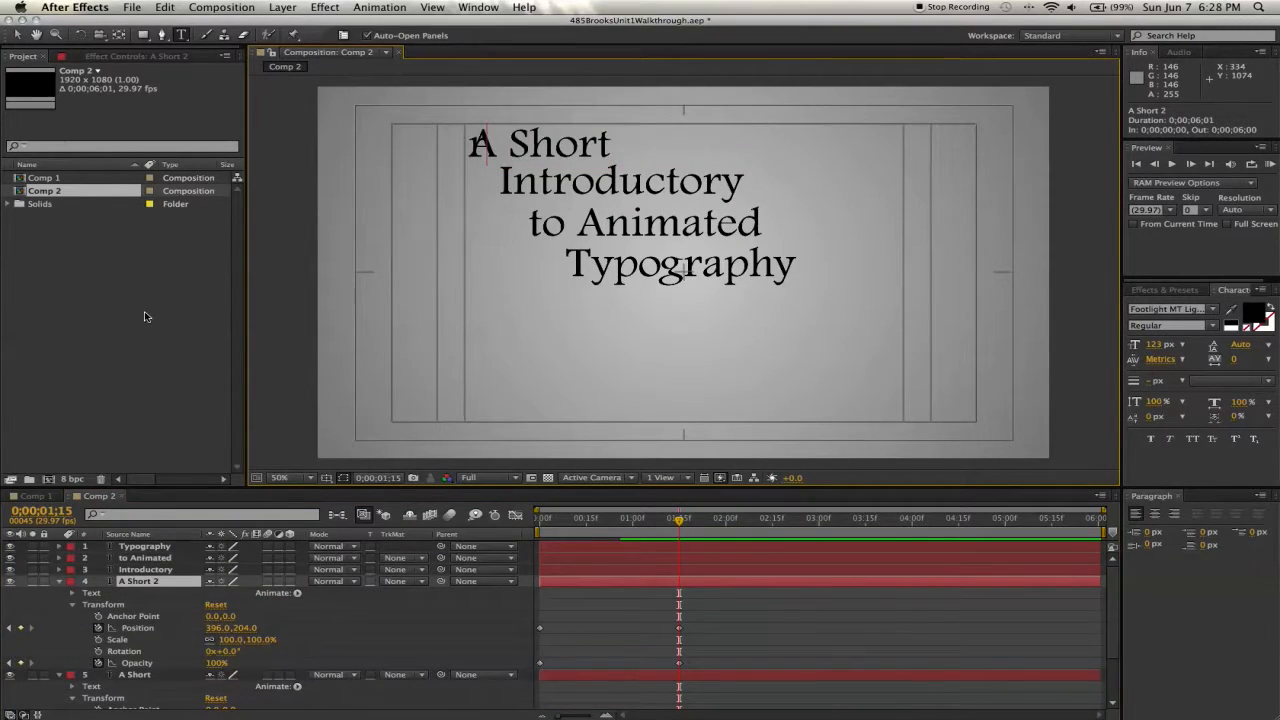
click(17, 34)
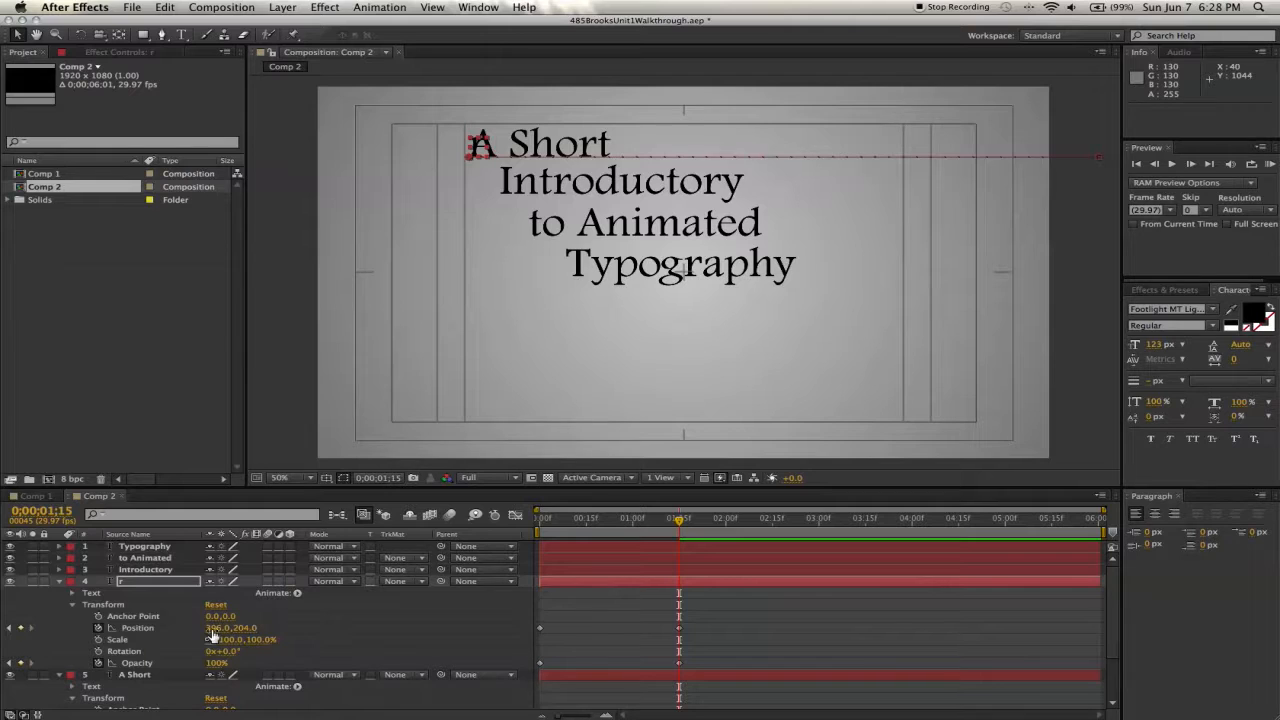
- Move the "r" layer right so it sits over the r in "Short", at position 684,204
mouse_move(212, 630)
mouse_down()
mouse_move(300, 626)
mouse_move(288, 626)
mouse_up()
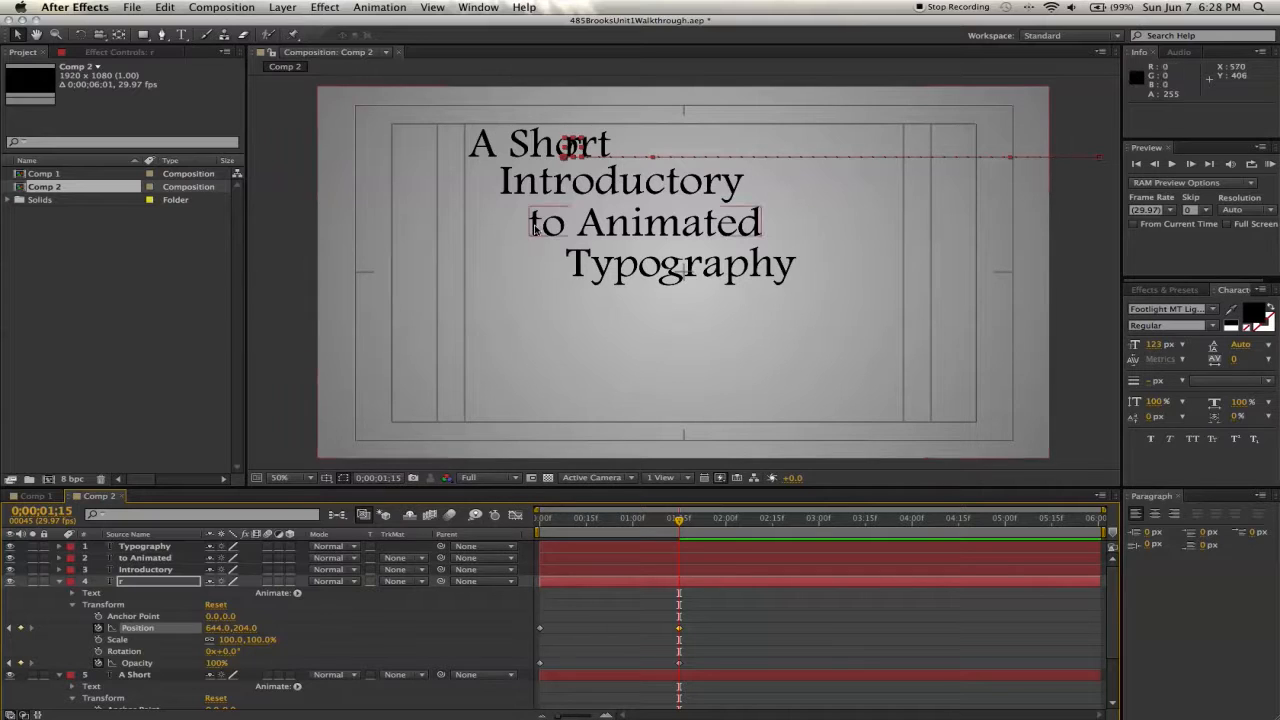
scroll(580, 148, up, 2)
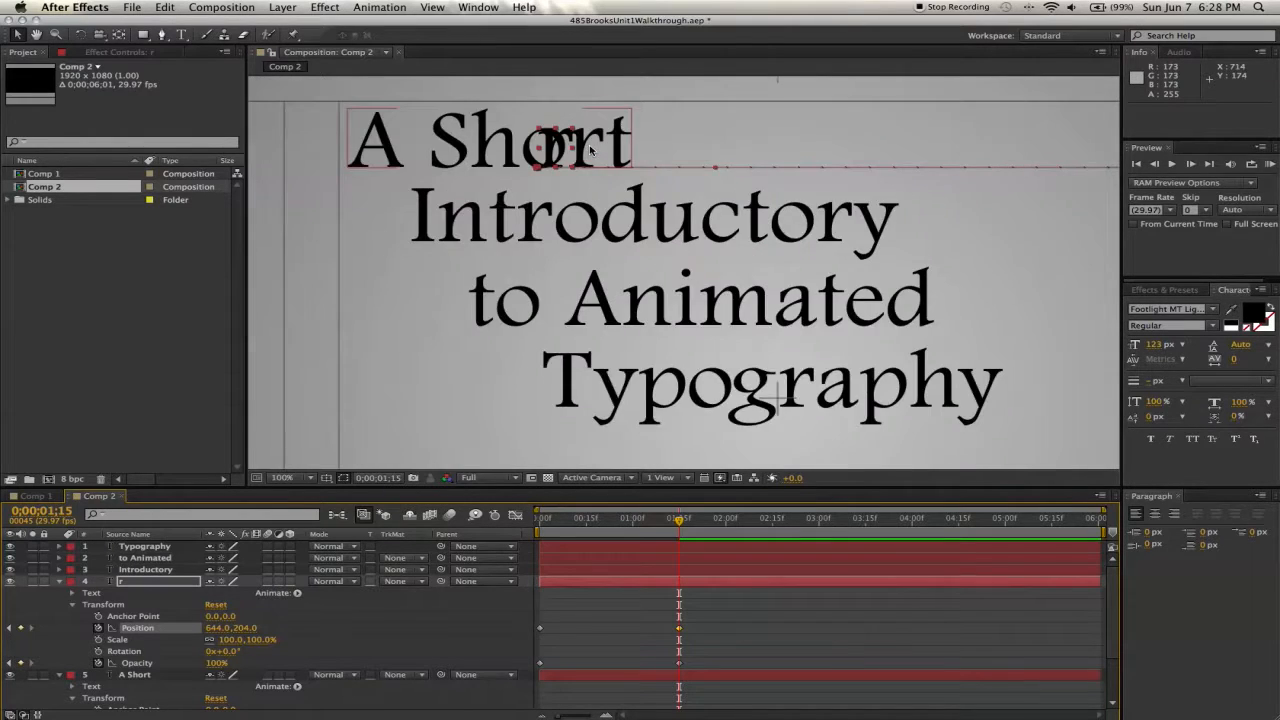
drag(495, 152, 572, 152)
click(308, 478)
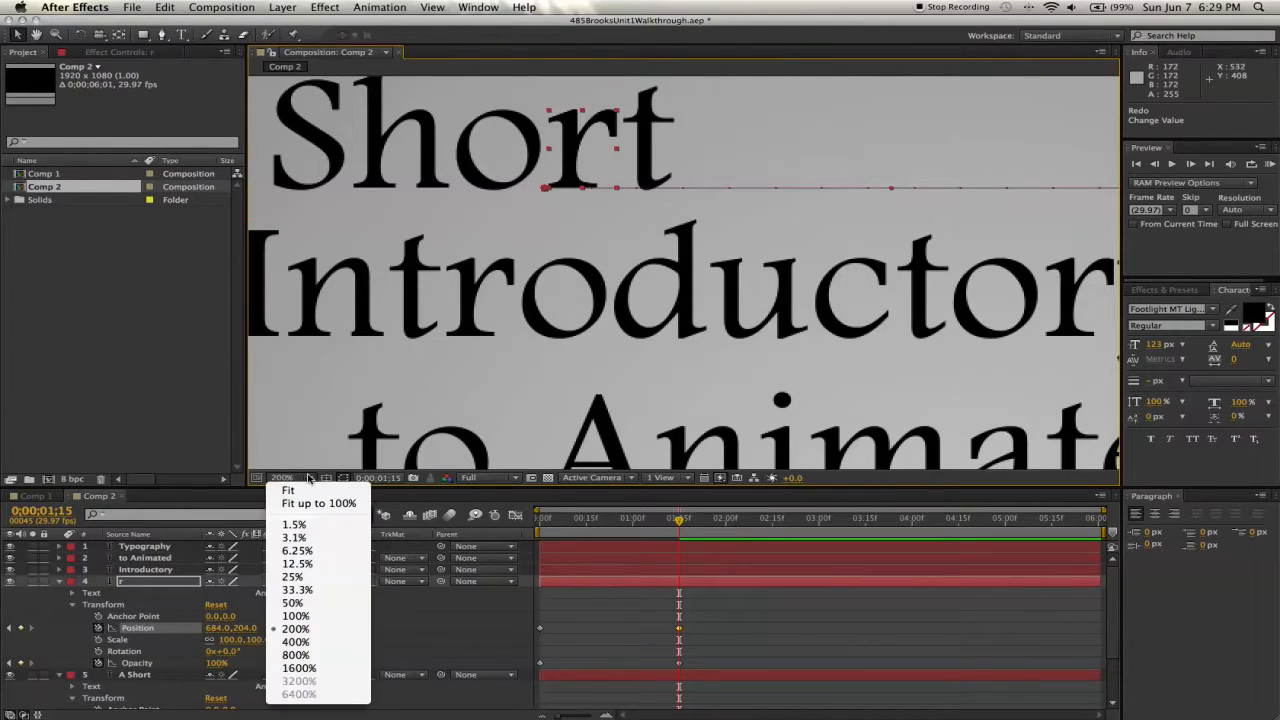
click(307, 504)
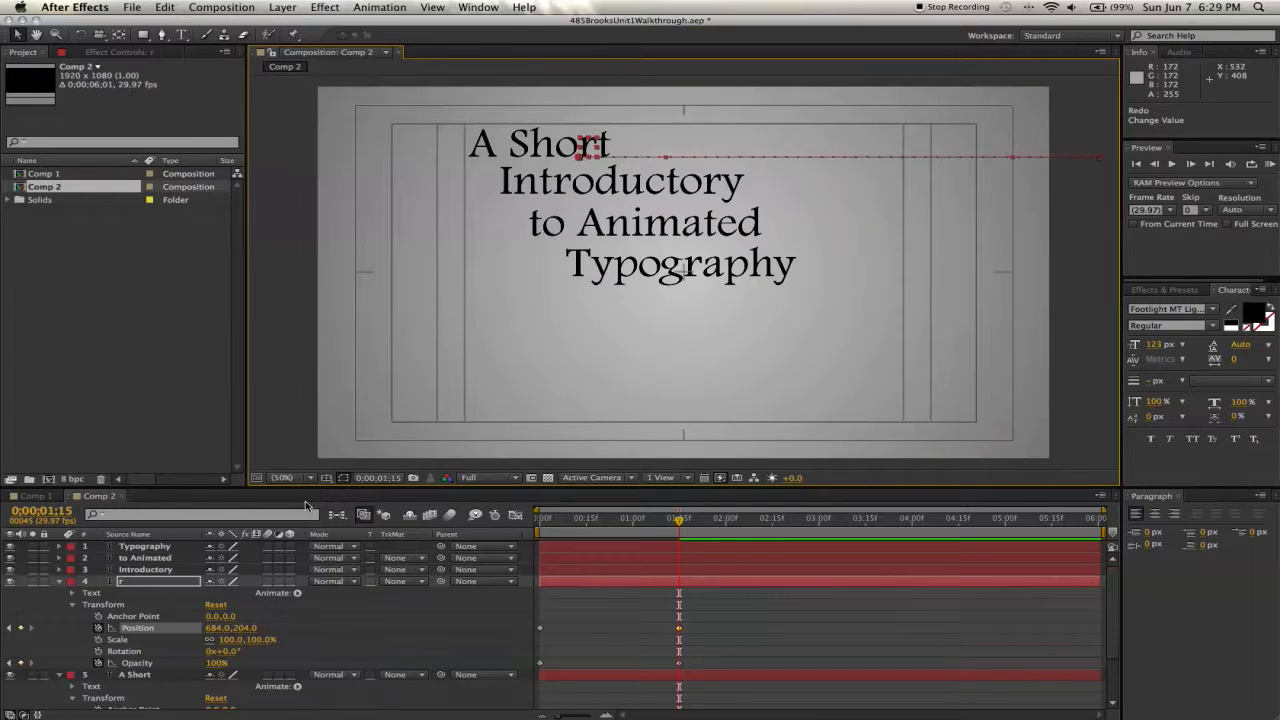
- At the start of the timeline, set the "r" layer's x position to 3338 so it flies in later
click(679, 521)
drag(679, 521, 540, 521)
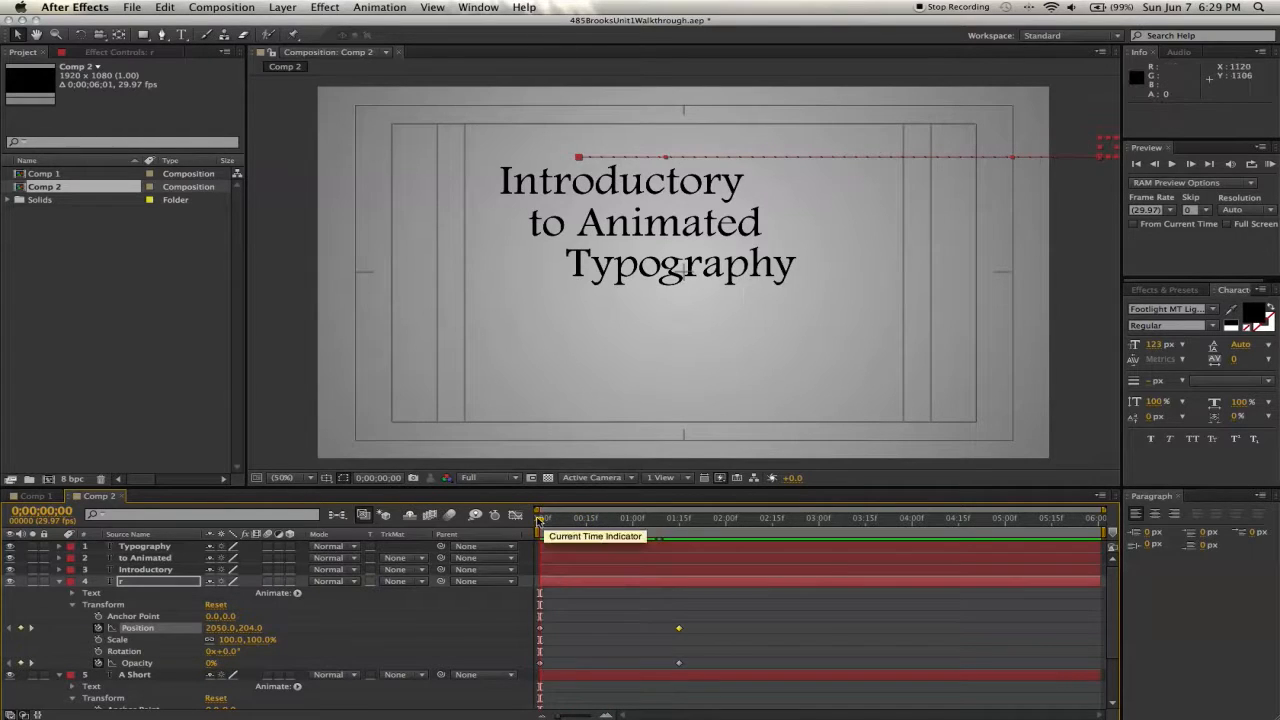
click(222, 628)
text(3)
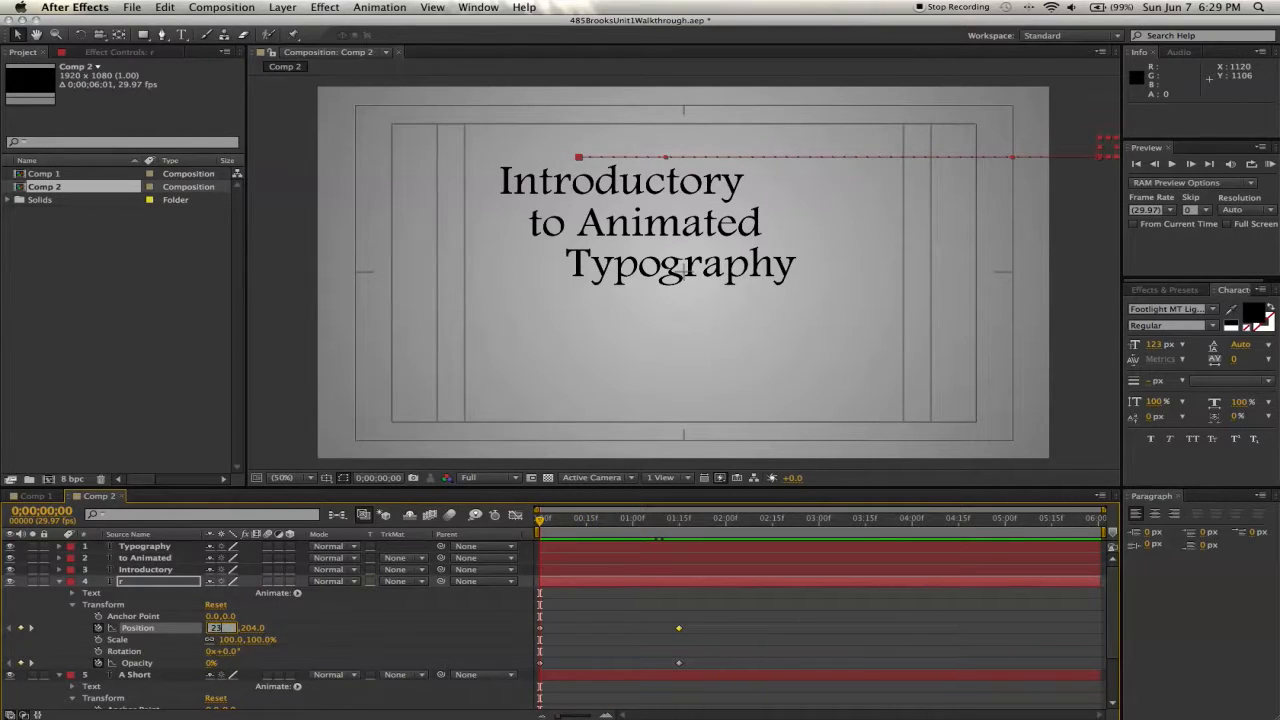
text(338)
key(Return)
drag(541, 520, 679, 523)
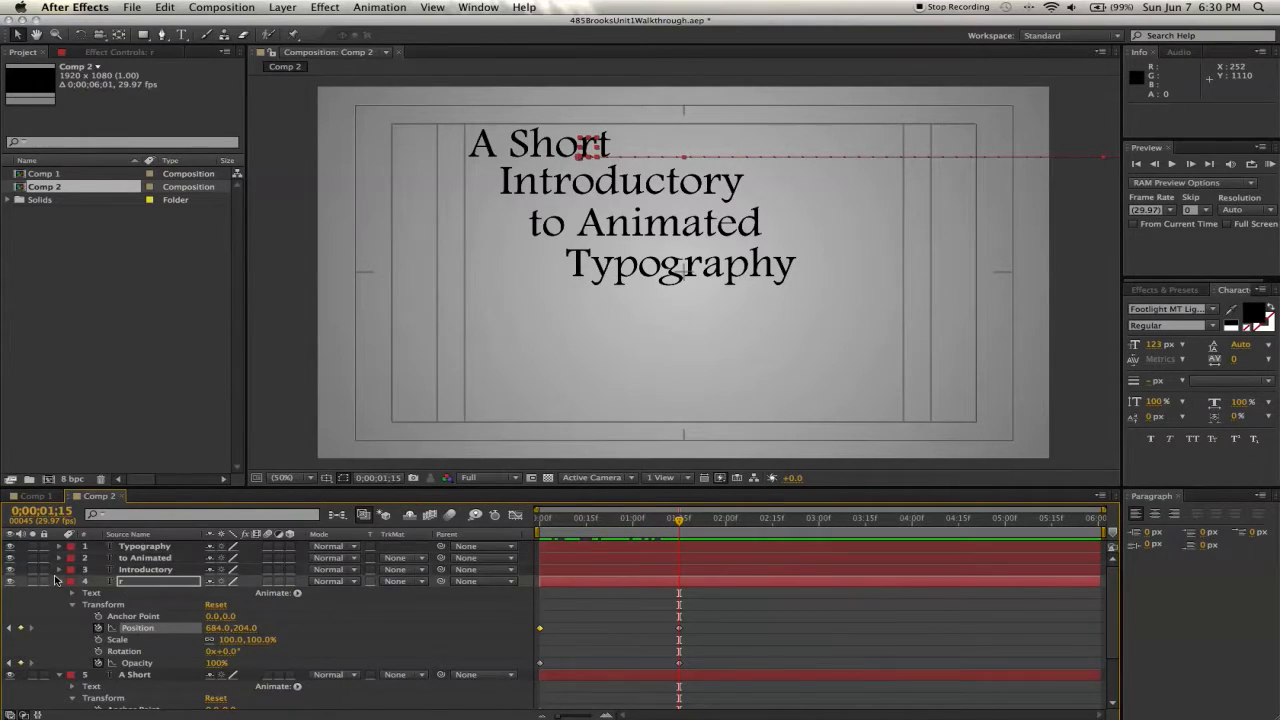
- In the original "A Short" text, select the letter r and swap its fill and stroke to hide it
scroll(606, 577, down, 3)
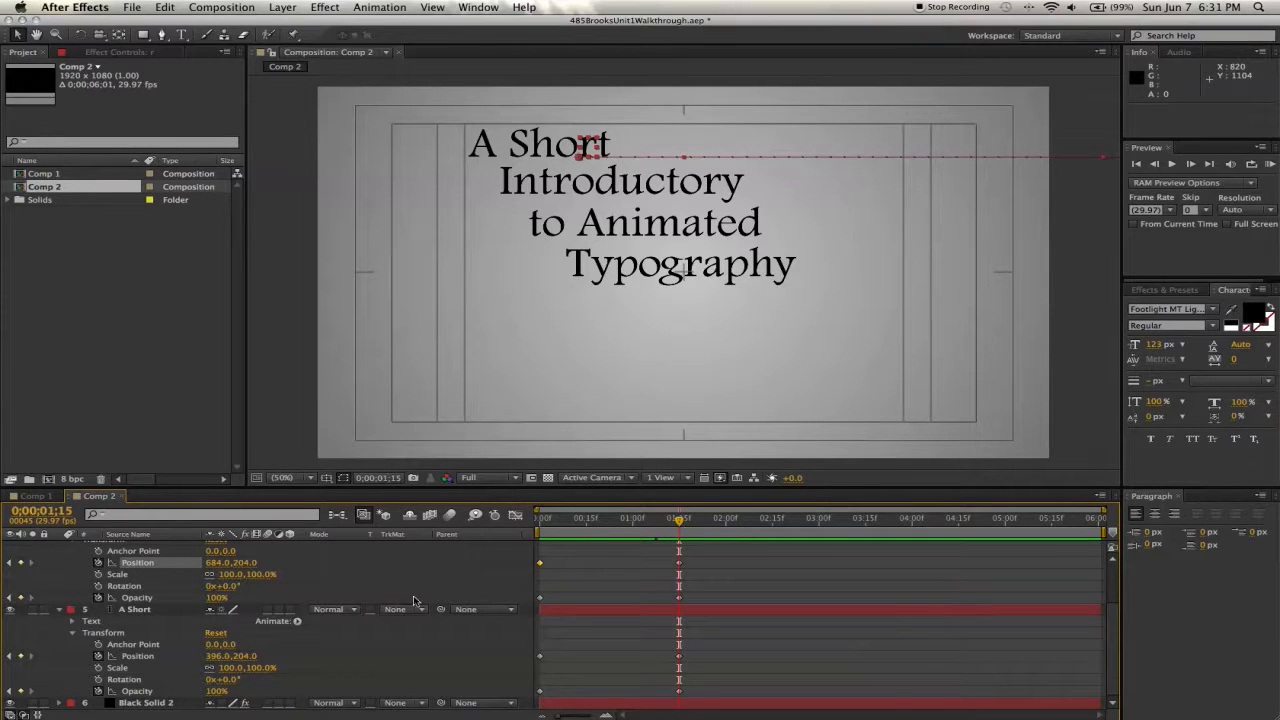
double_click(136, 609)
drag(576, 144, 598, 146)
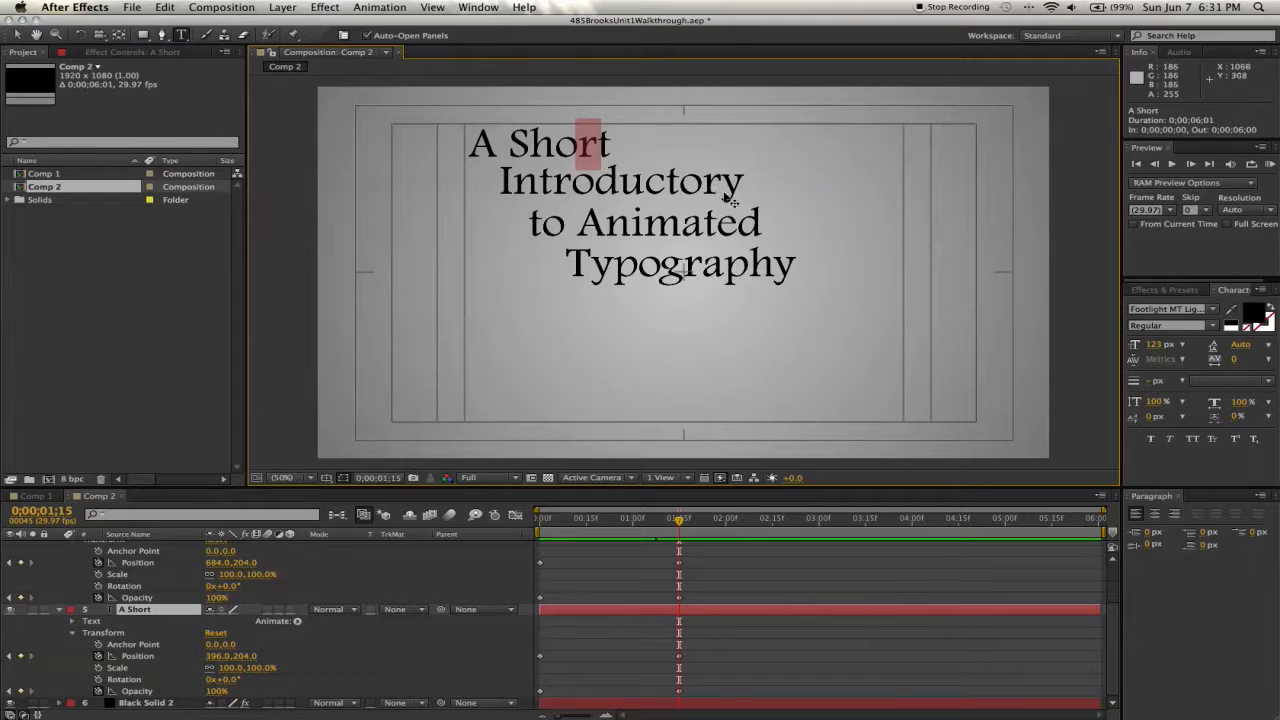
click(1269, 309)
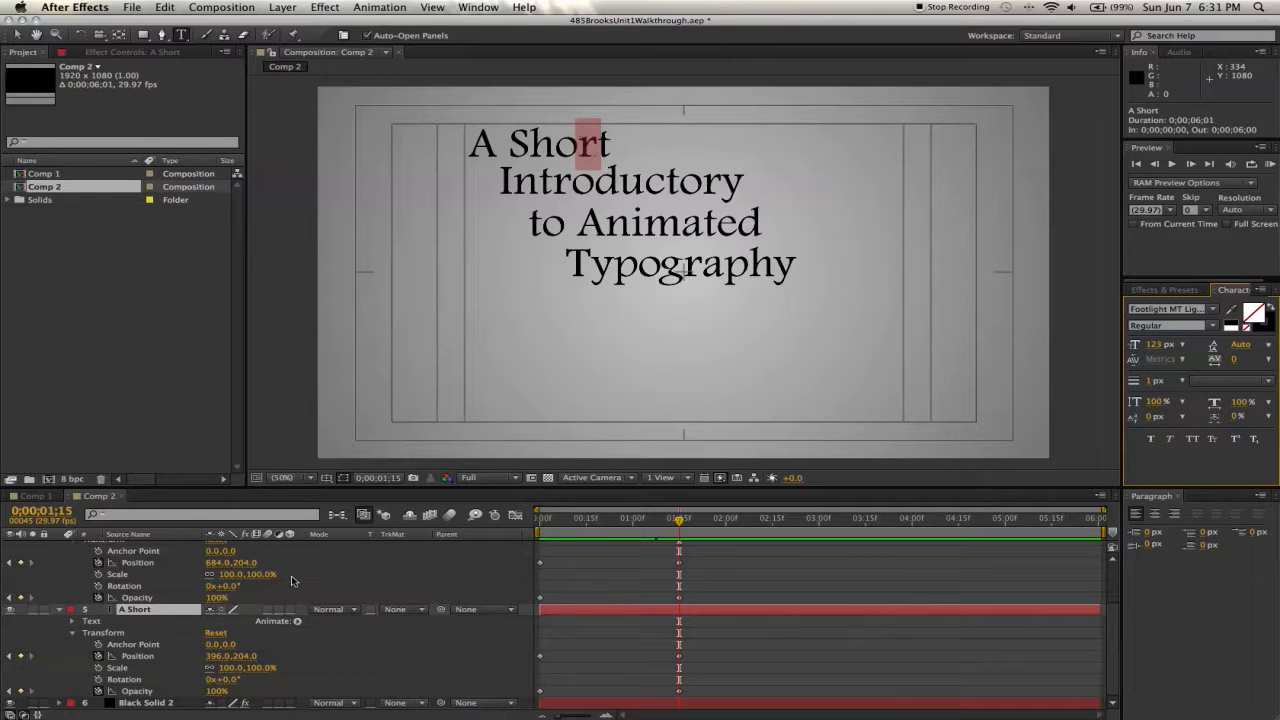
scroll(293, 576, up, 1)
scroll(293, 576, up, 3)
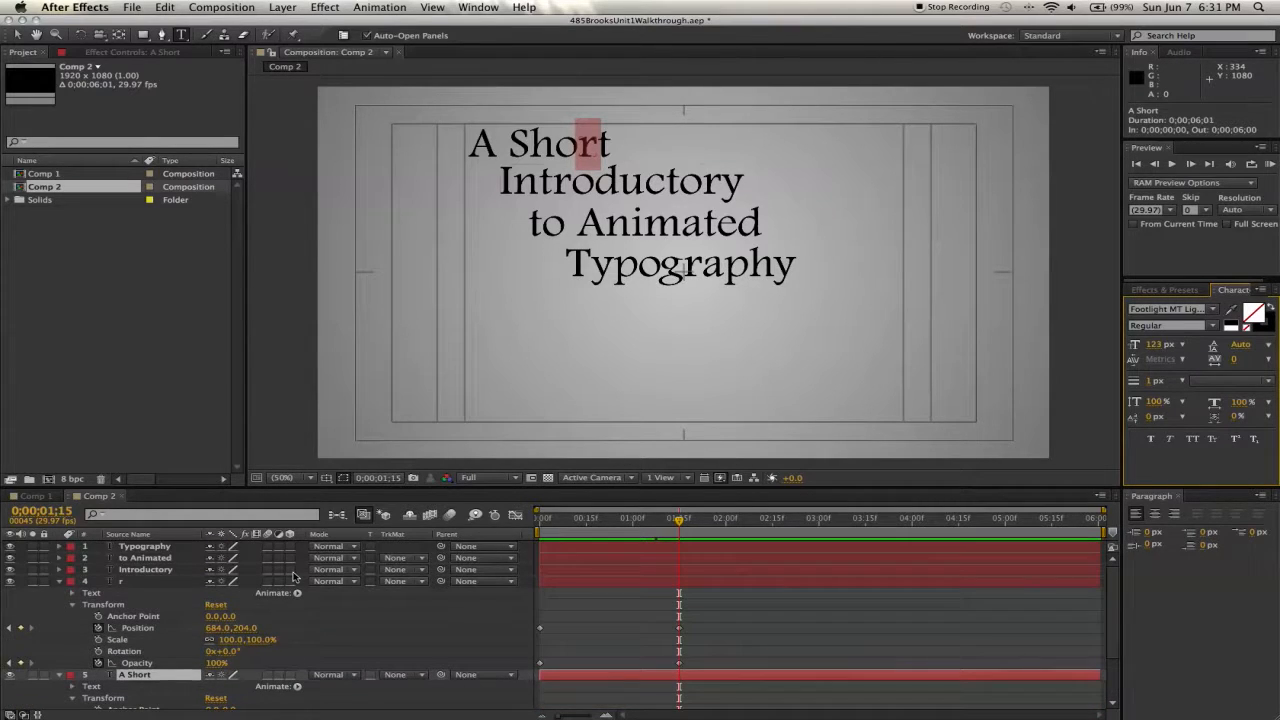
- Turn the "r" layer into a 3D layer
click(137, 584)
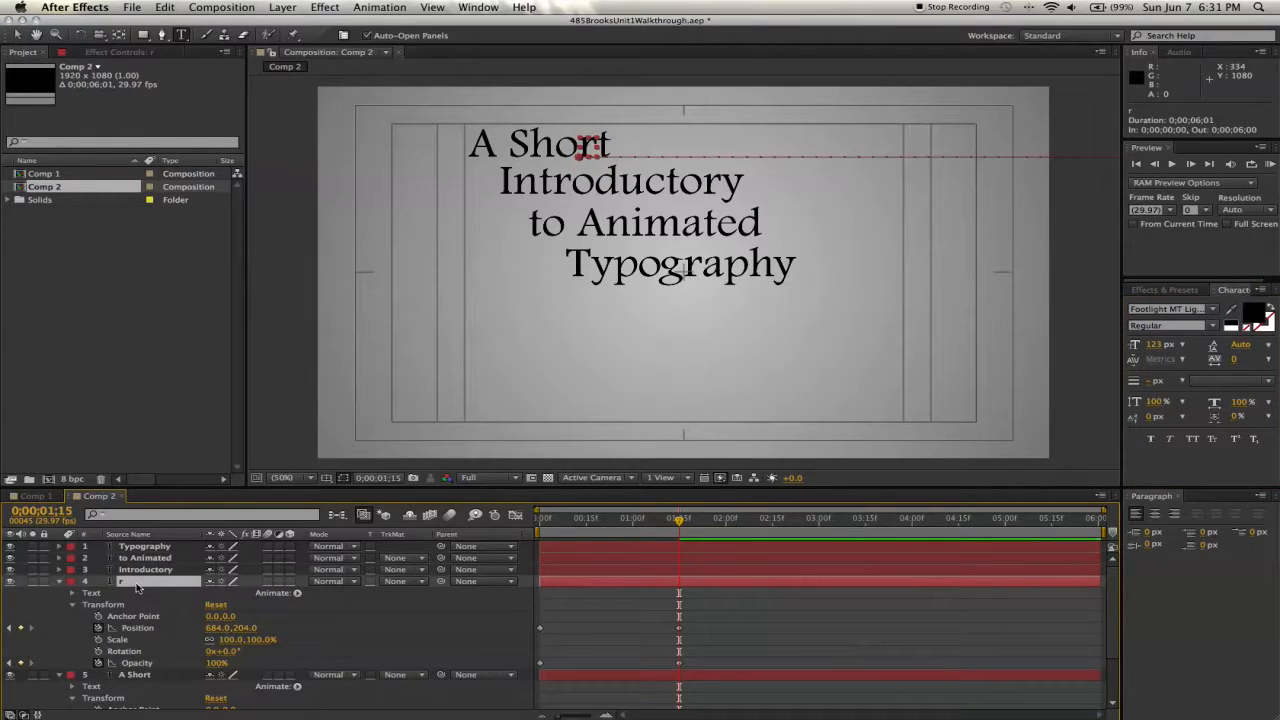
click(290, 582)
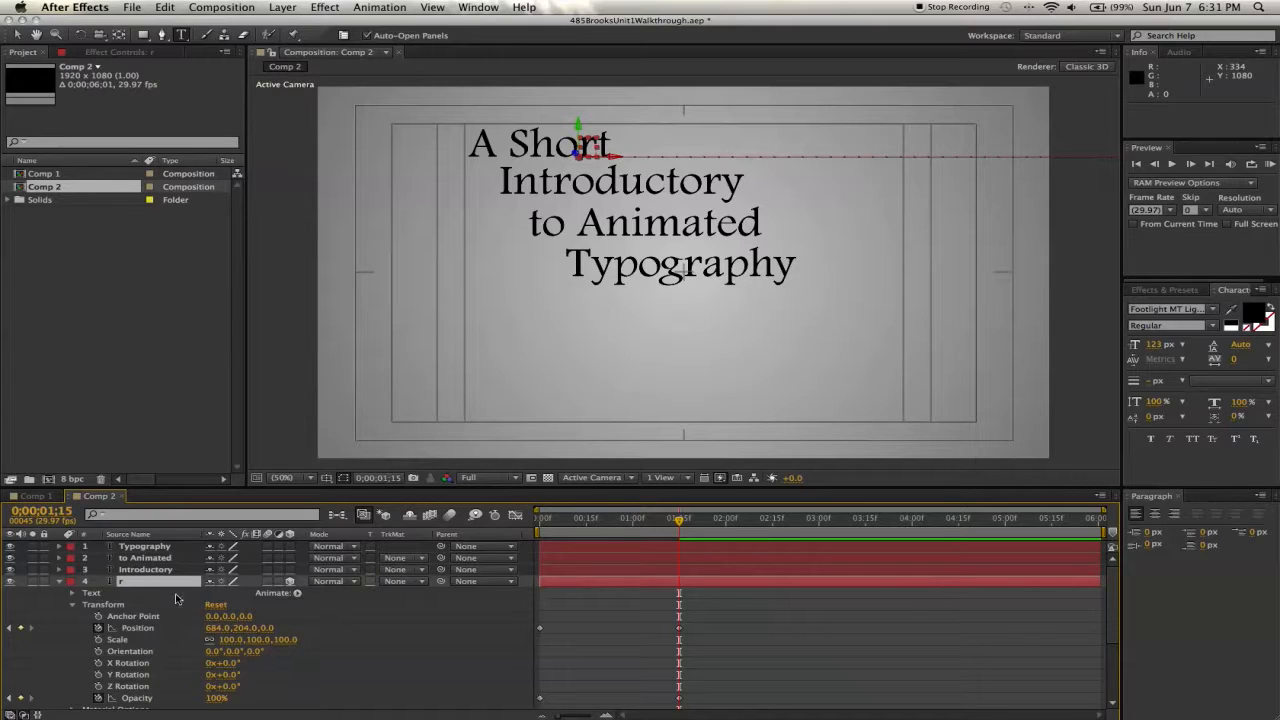
click(10, 713)
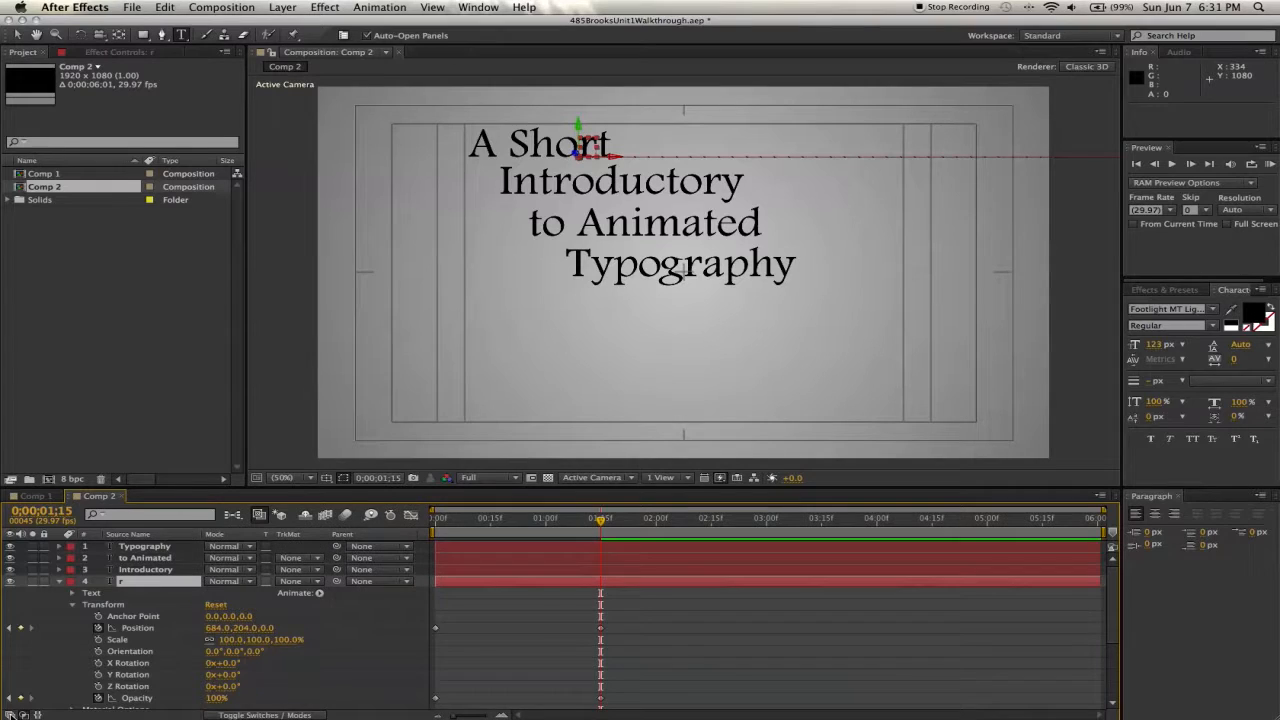
click(10, 713)
click(24, 713)
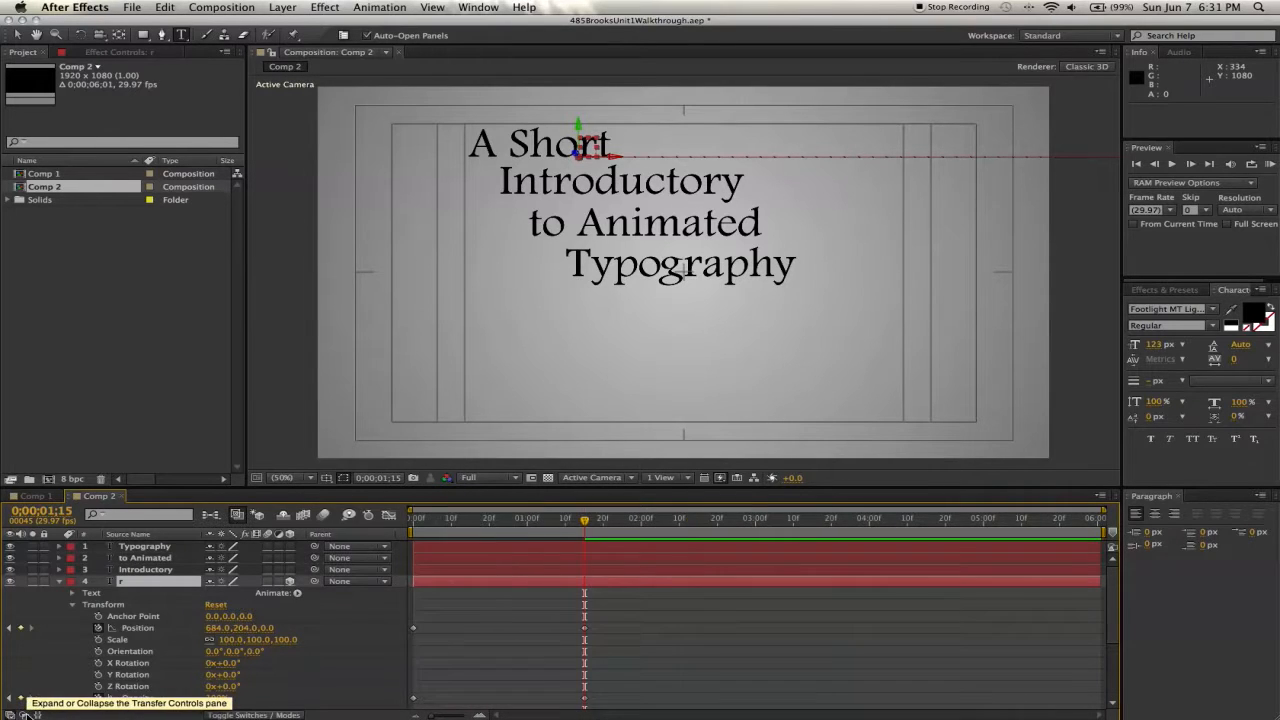
click(24, 713)
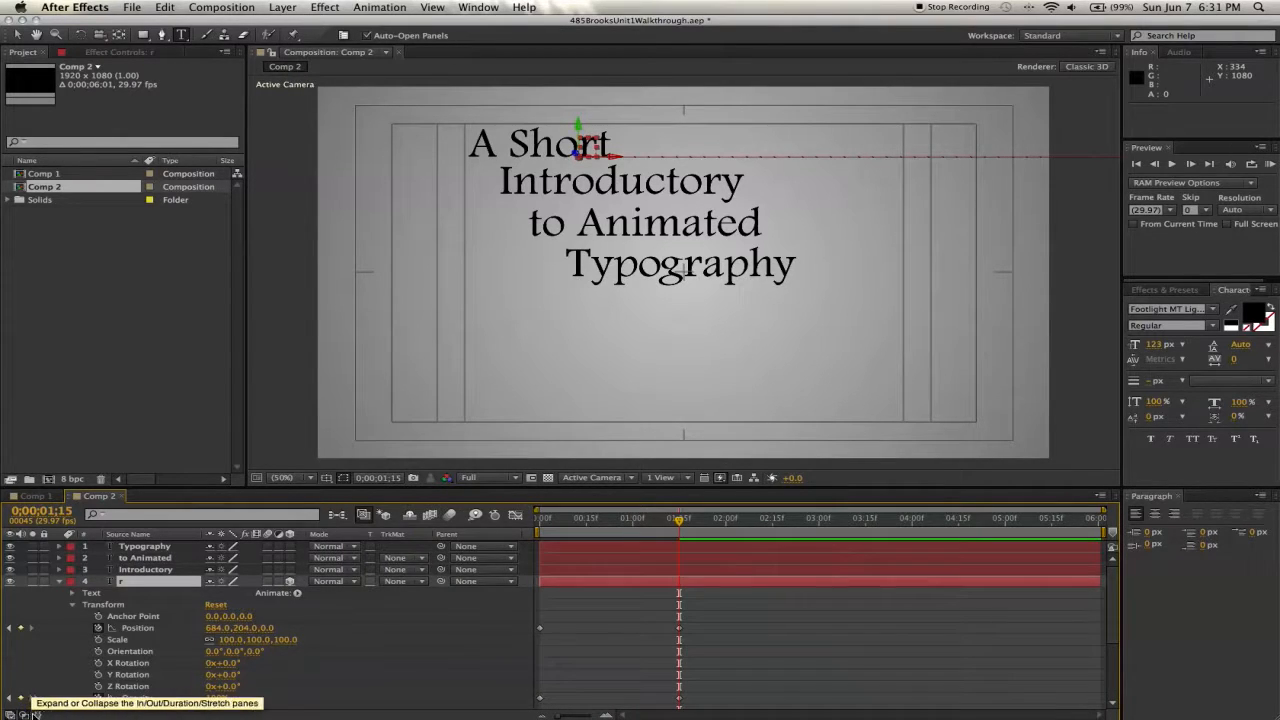
click(38, 713)
click(38, 713)
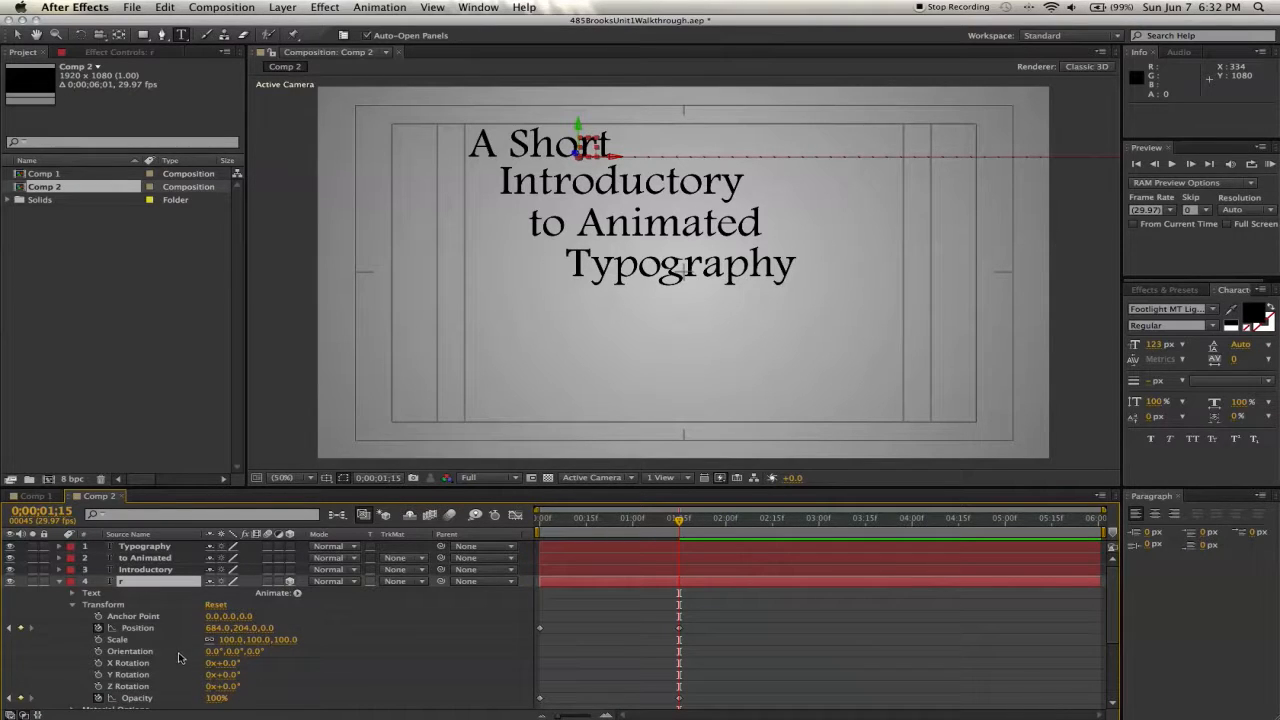
- Keyframe the "r" layer's Y Rotation at 0° at 1s 15f and at 90° at 2s
click(98, 676)
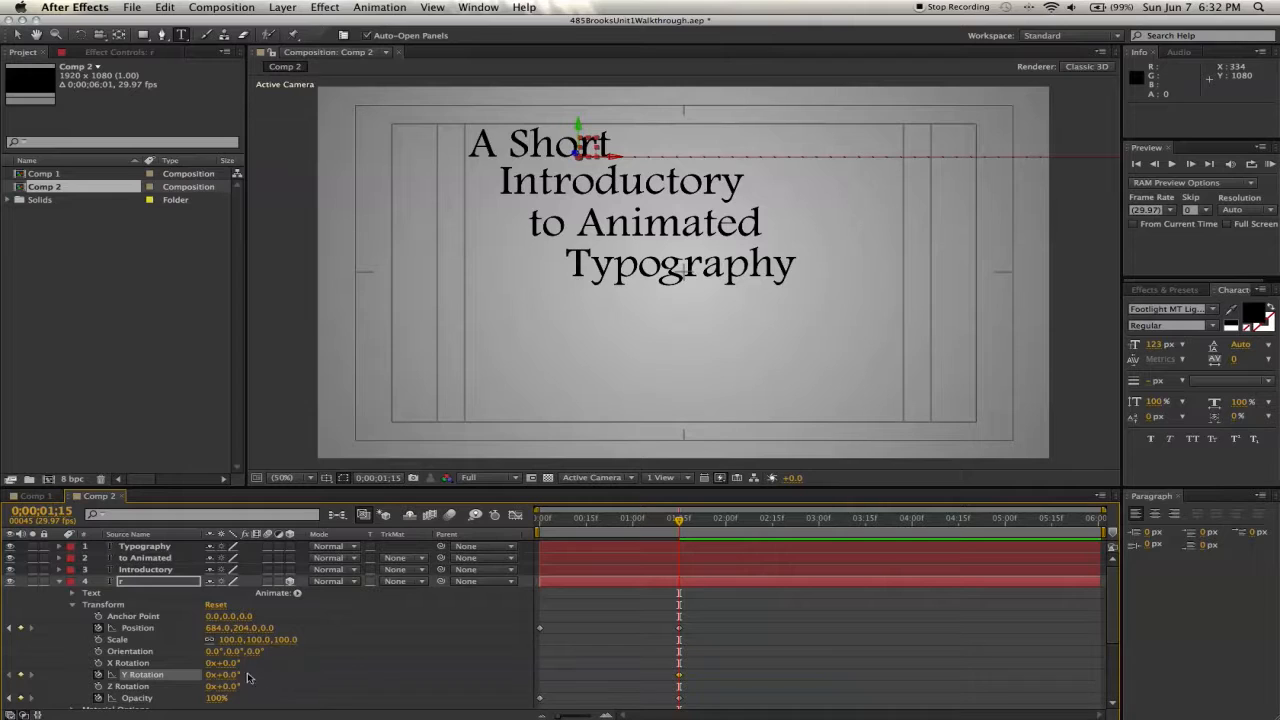
mouse_move(230, 677)
mouse_down()
mouse_move(310, 675)
mouse_move(233, 676)
mouse_move(273, 675)
mouse_move(251, 680)
mouse_up()
key(super+z)
drag(700, 519, 726, 521)
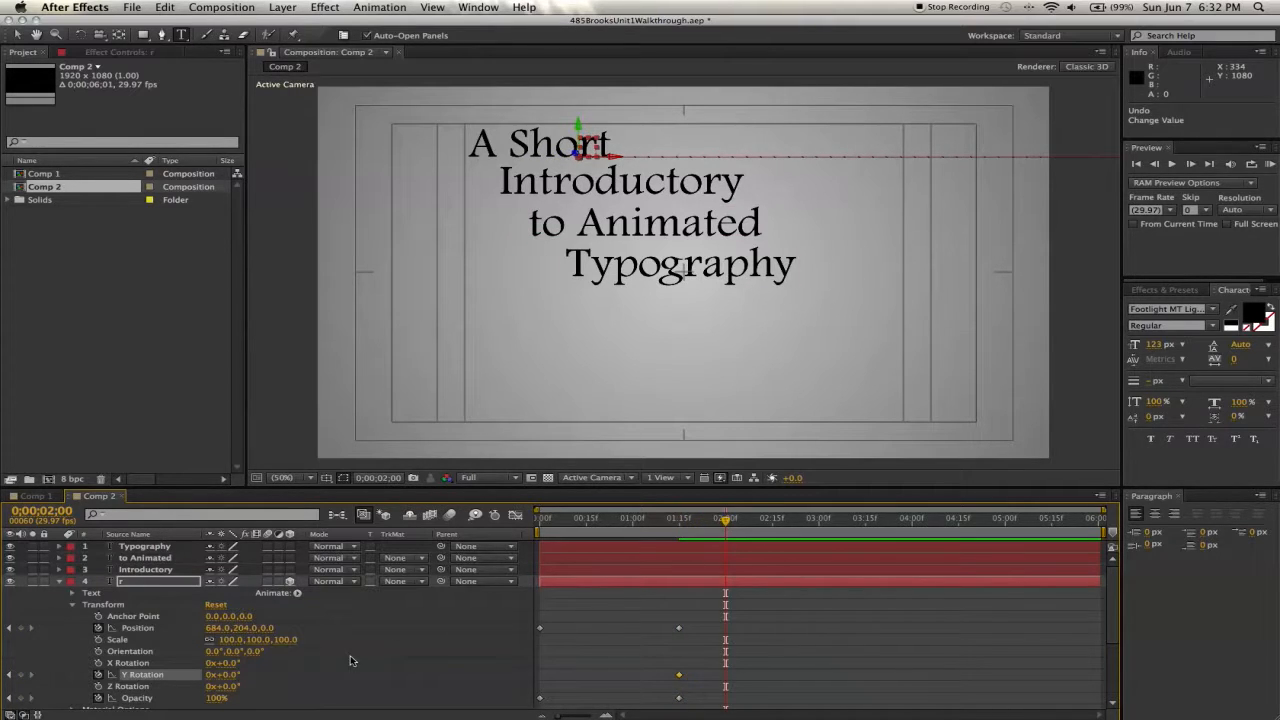
drag(228, 683, 299, 675)
- Add a Position keyframe for the "r" layer at 2 seconds and move the time indicator to about 2s 29f
click(21, 628)
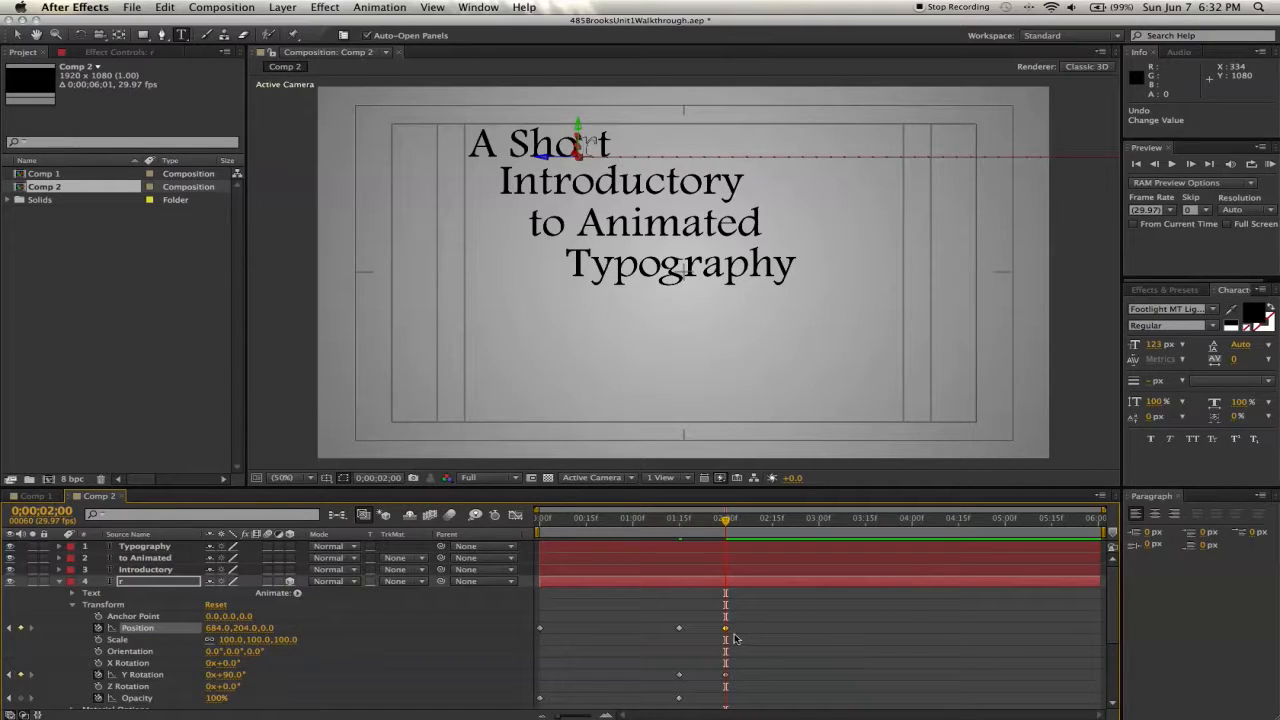
drag(726, 520, 818, 522)
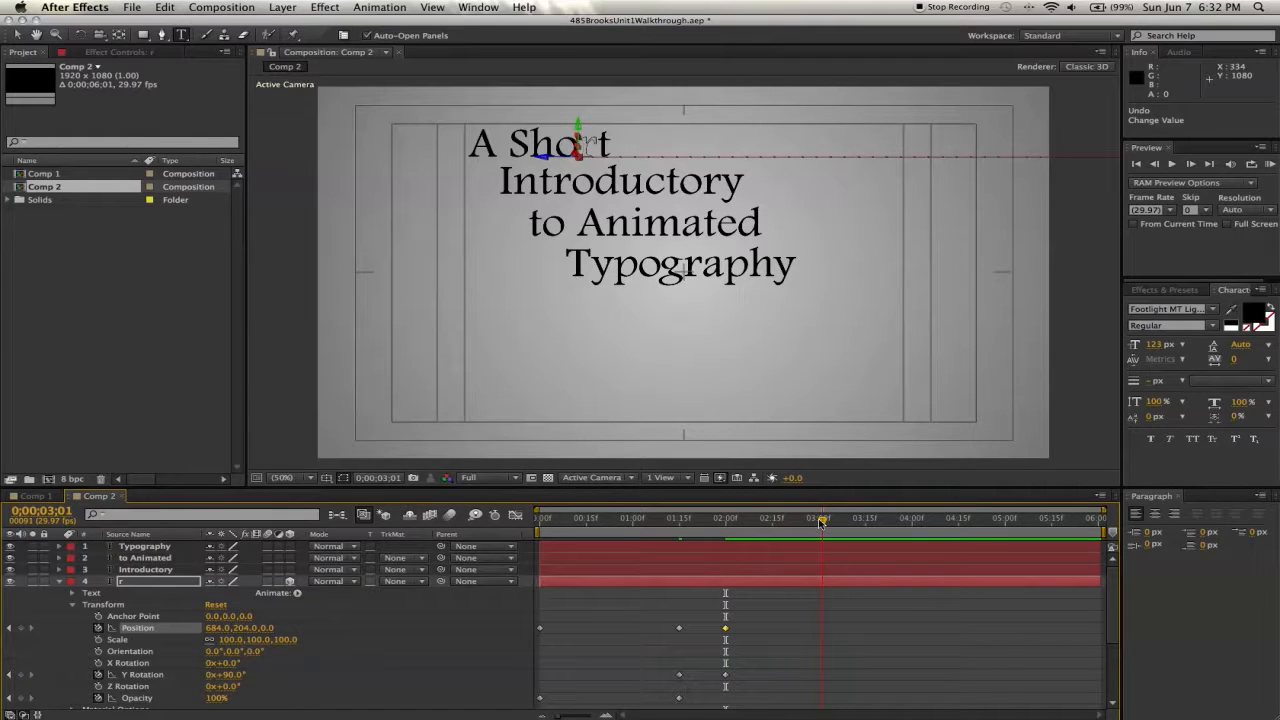
drag(821, 521, 814, 522)
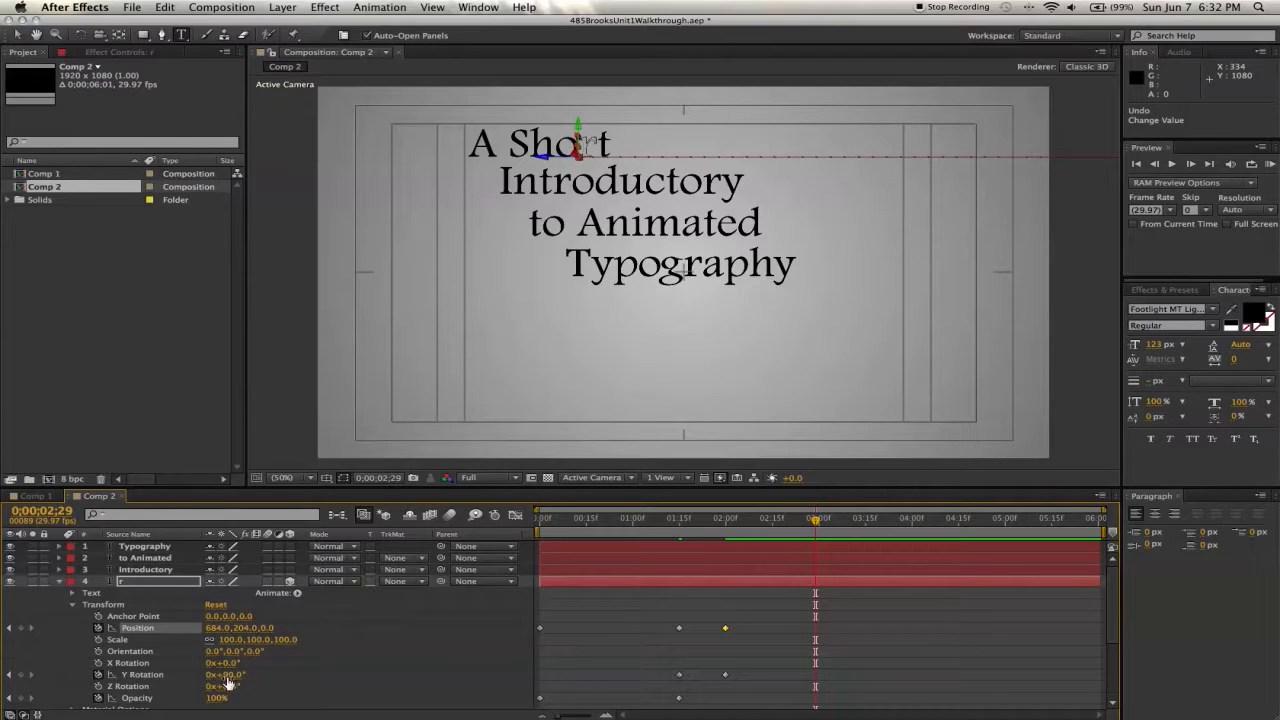
- Set the "r" layer's Y Rotation to 1x+0° at 2s 29f
drag(229, 680, 436, 683)
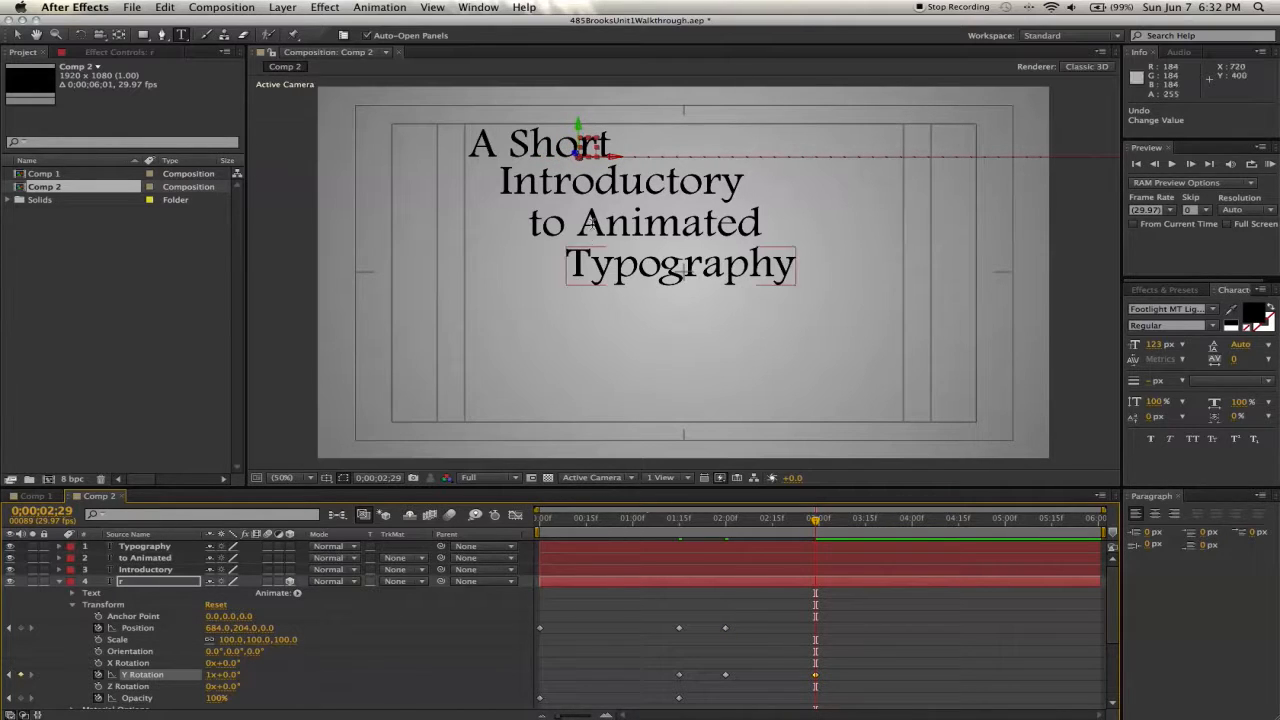
- Set the "r" layer's Position to 617, 312 so the letter lands in its place within "Introductory"
scroll(562, 185, up, 2)
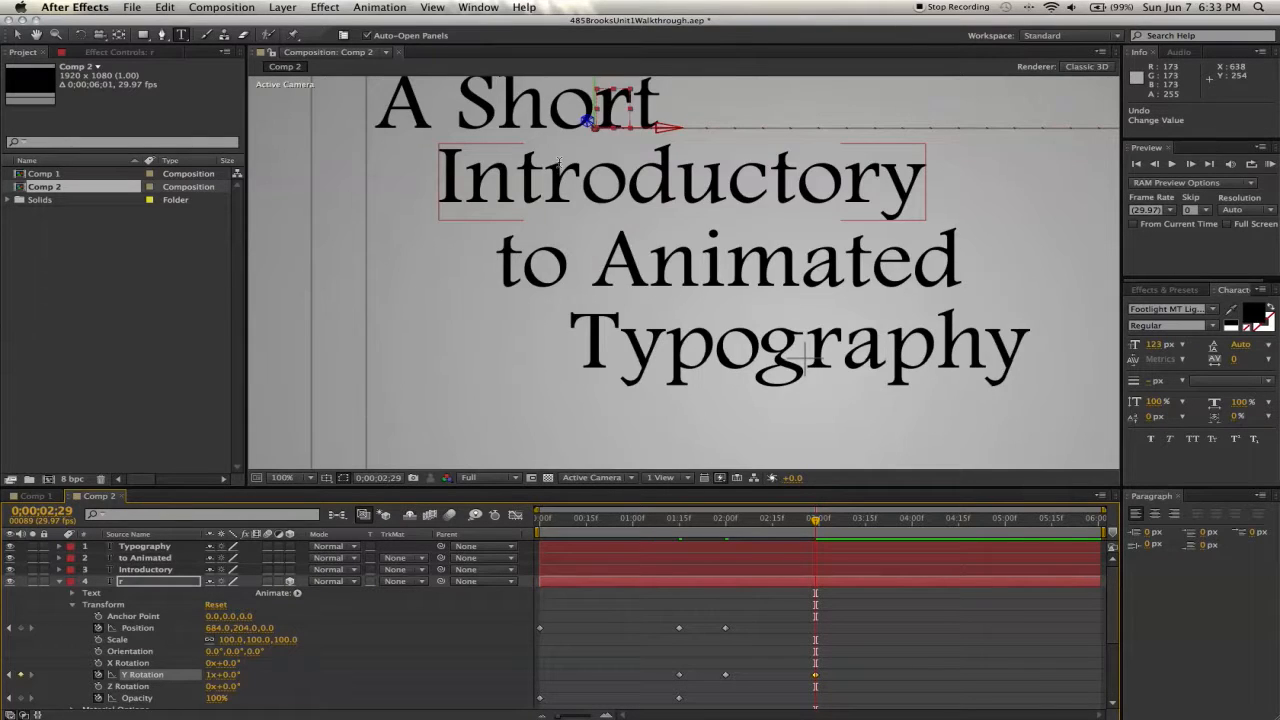
scroll(558, 162, up, 1)
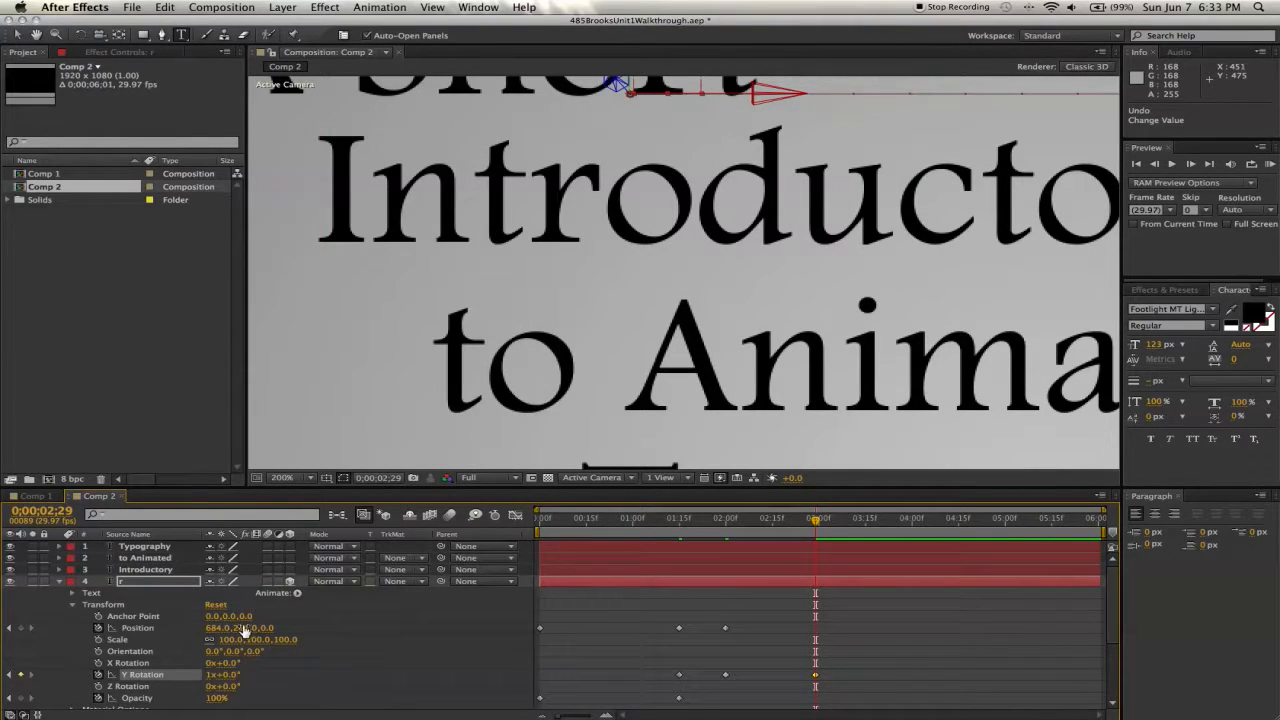
drag(245, 630, 323, 632)
drag(213, 637, 238, 633)
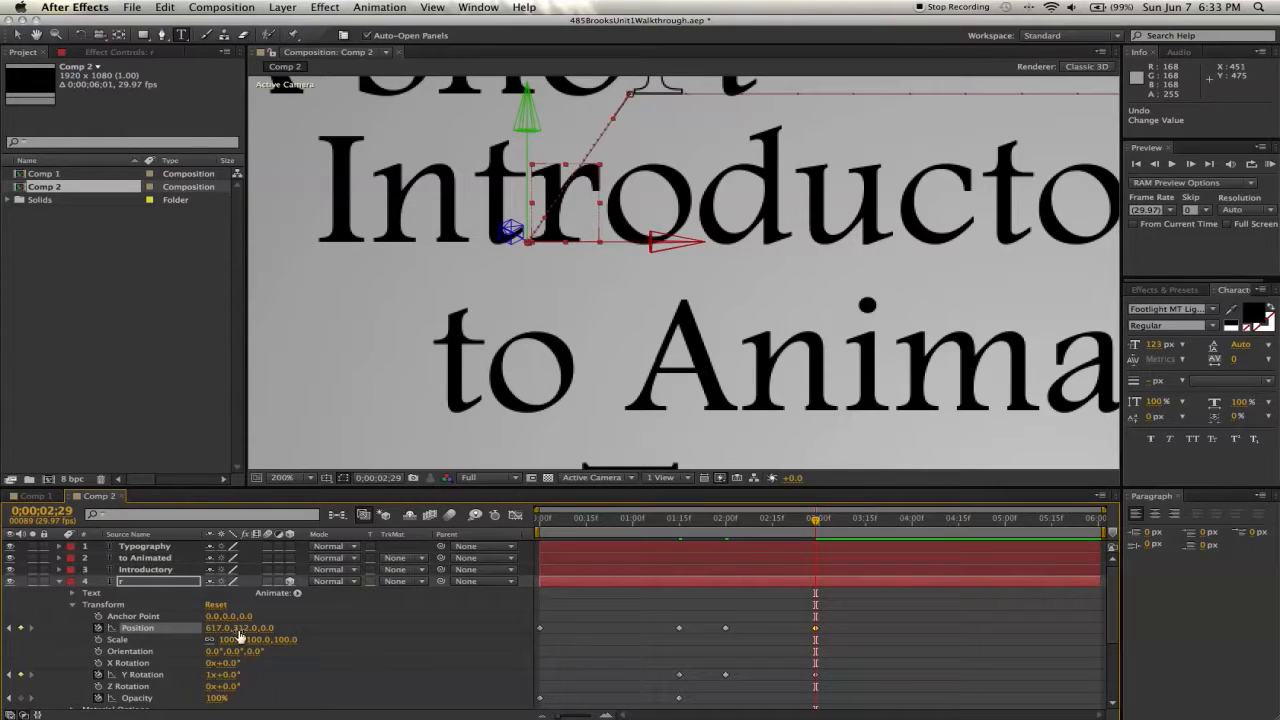
click(306, 479)
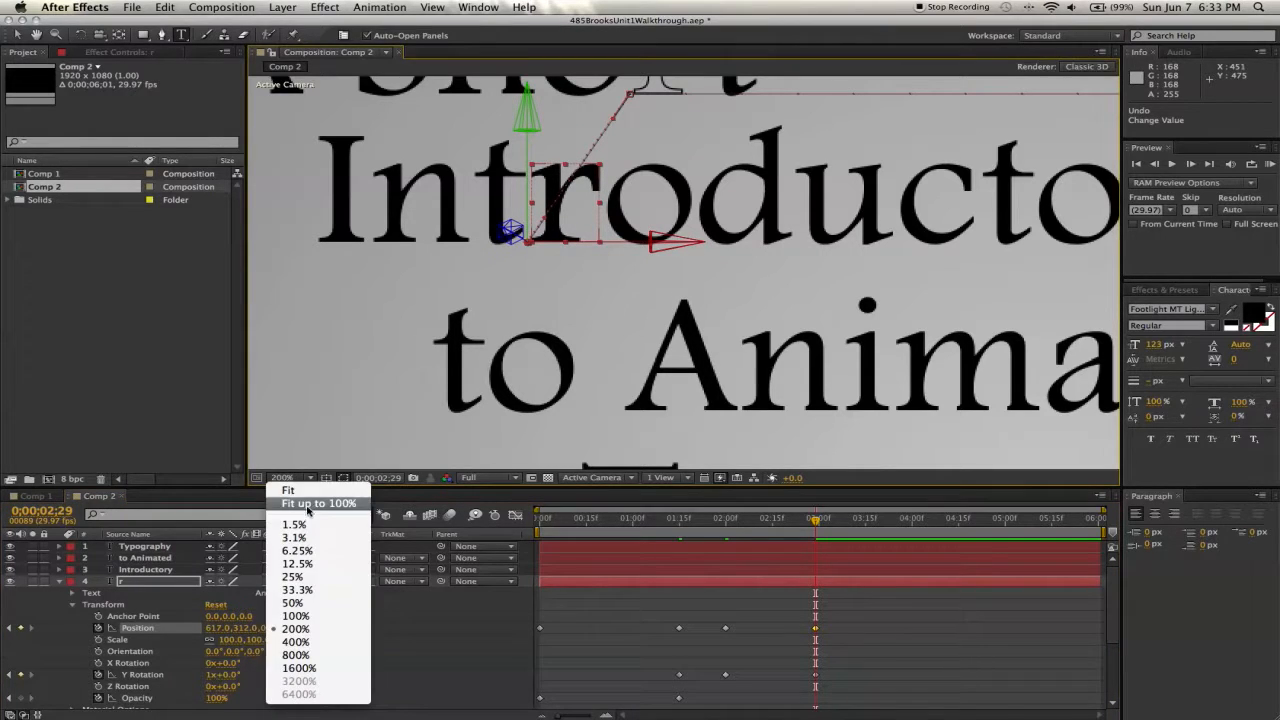
click(307, 508)
- On the Introductory layer, add an Opacity keyframe of 0% at 1s 29f
click(815, 521)
mouse_move(815, 521)
mouse_down()
mouse_move(725, 523)
mouse_move(806, 527)
mouse_up()
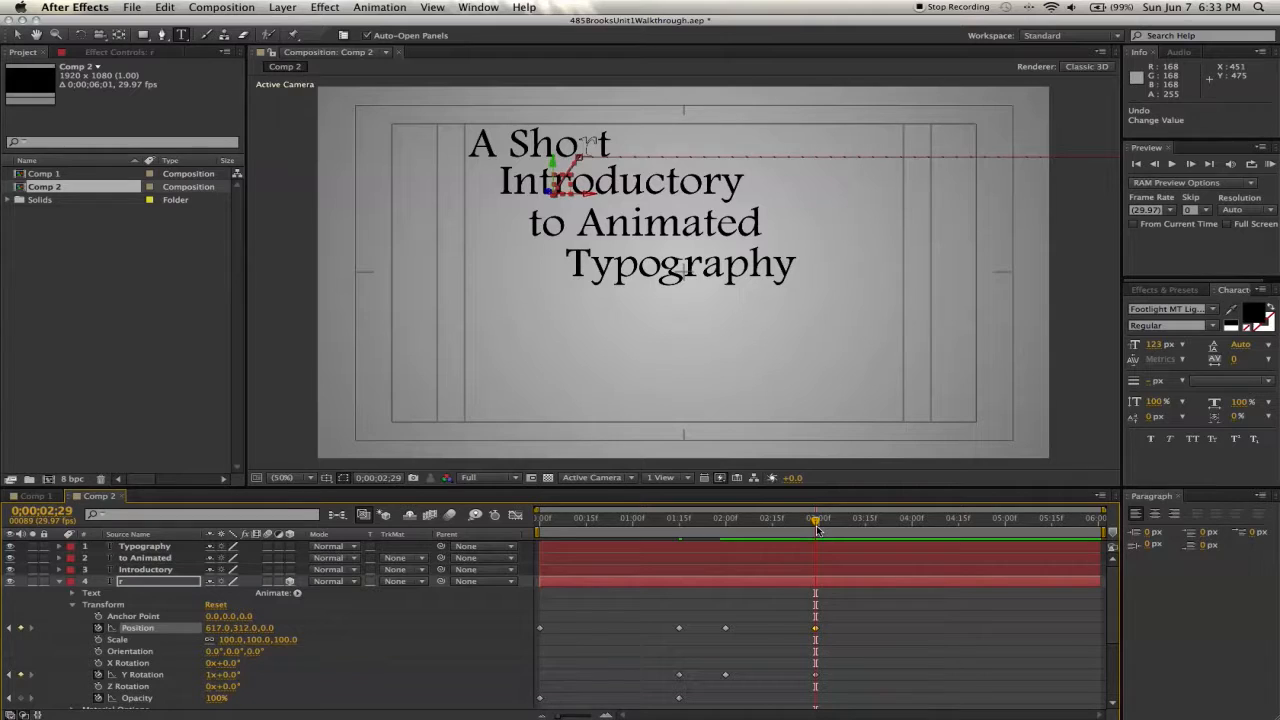
click(59, 570)
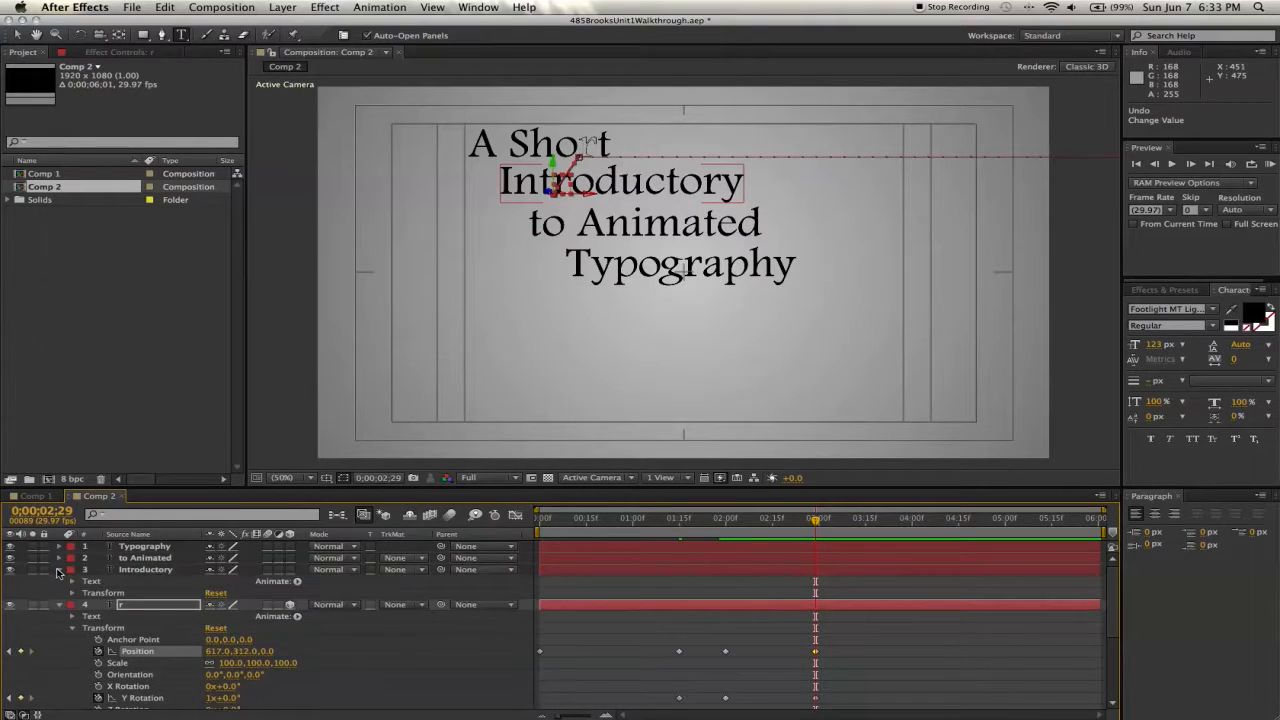
click(72, 594)
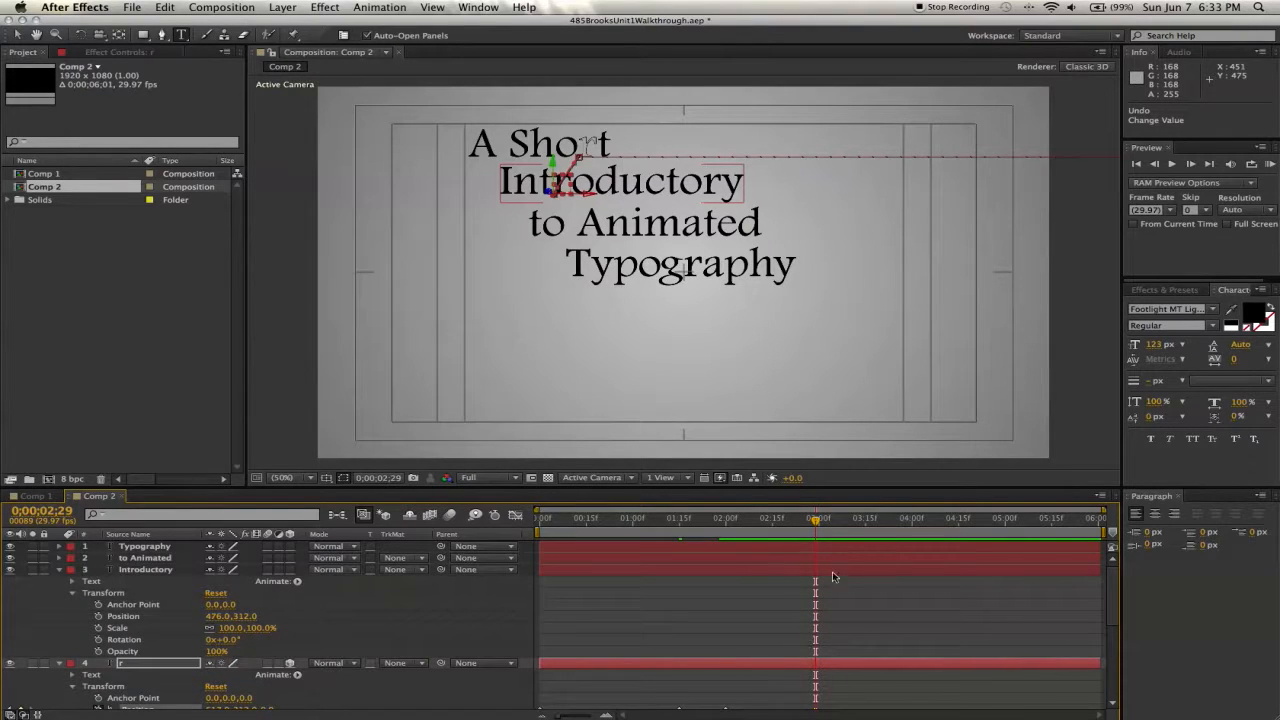
drag(815, 521, 722, 521)
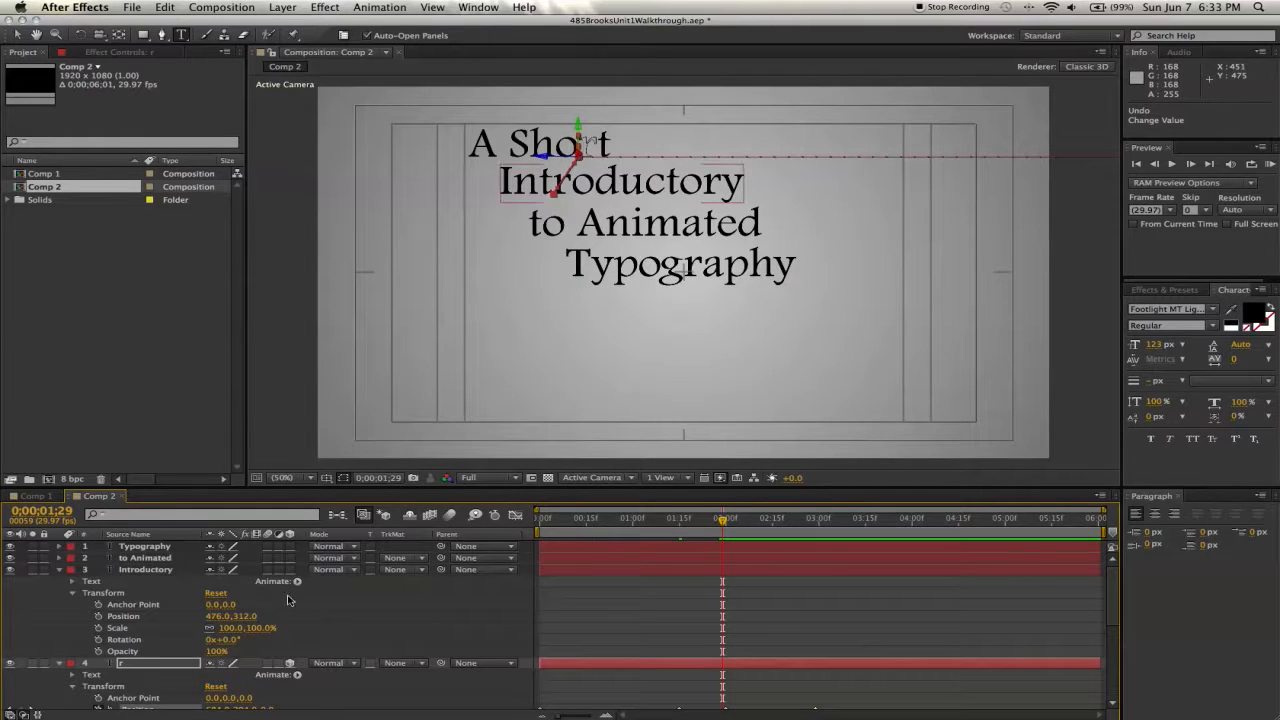
click(98, 651)
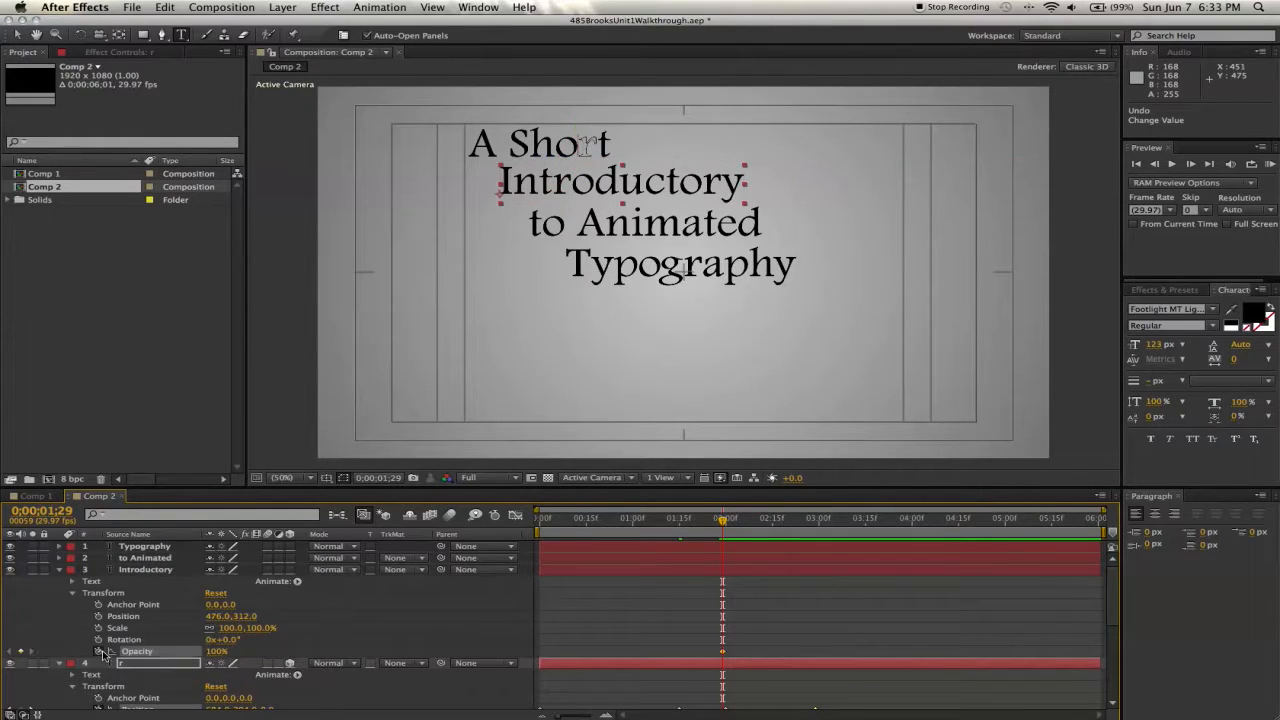
click(217, 651)
text(0)
key(Return)
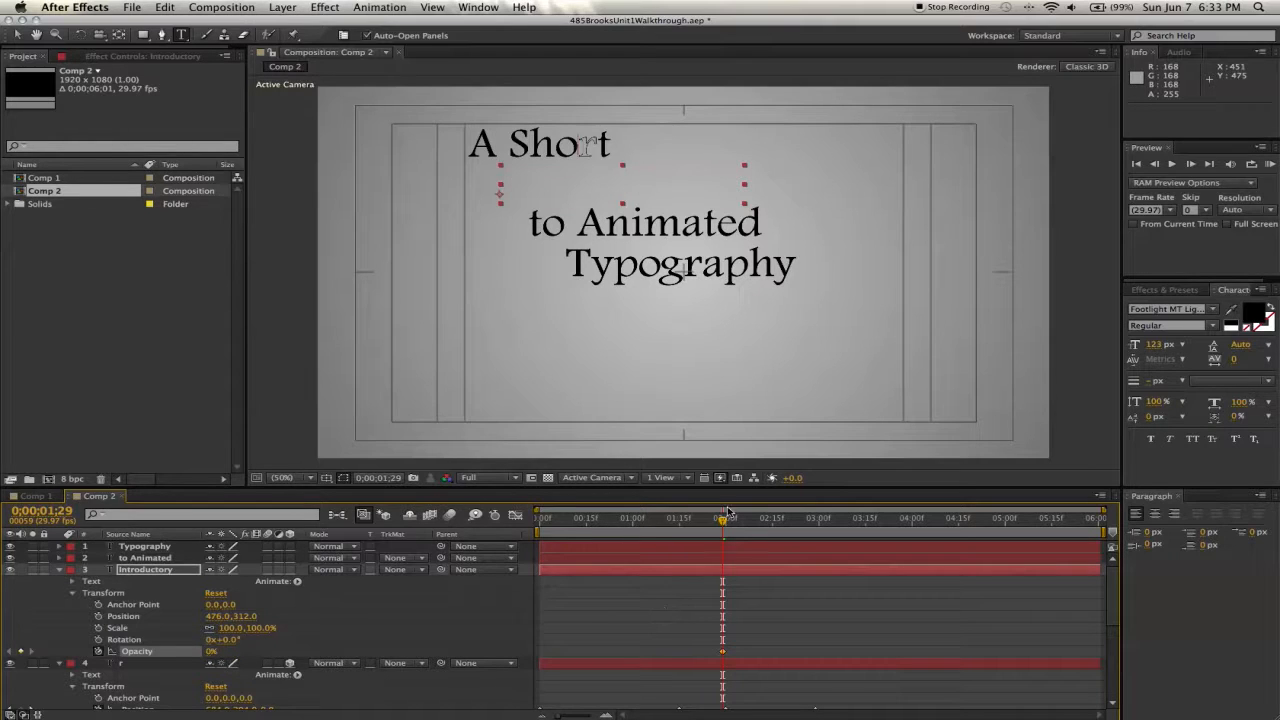
- Add an Opacity keyframe of 100% for the Introductory layer at 3s 02f
drag(724, 521, 825, 530)
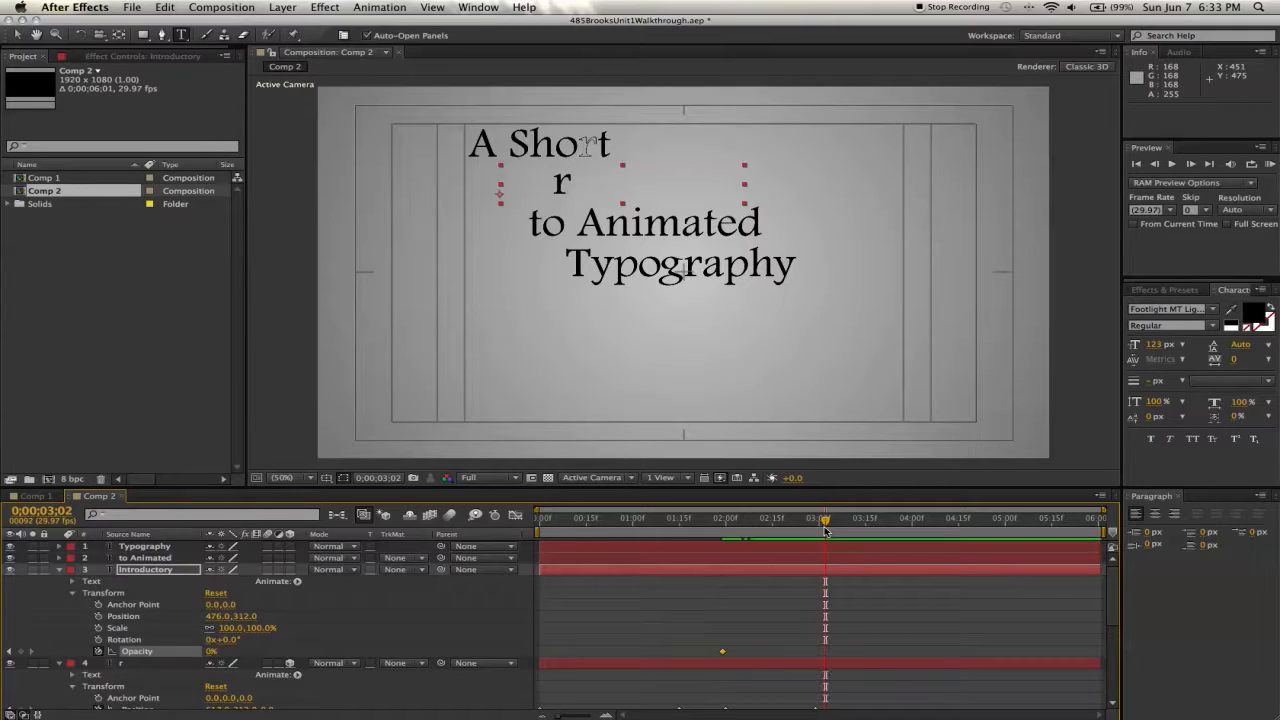
click(211, 652)
text(100)
key(Return)
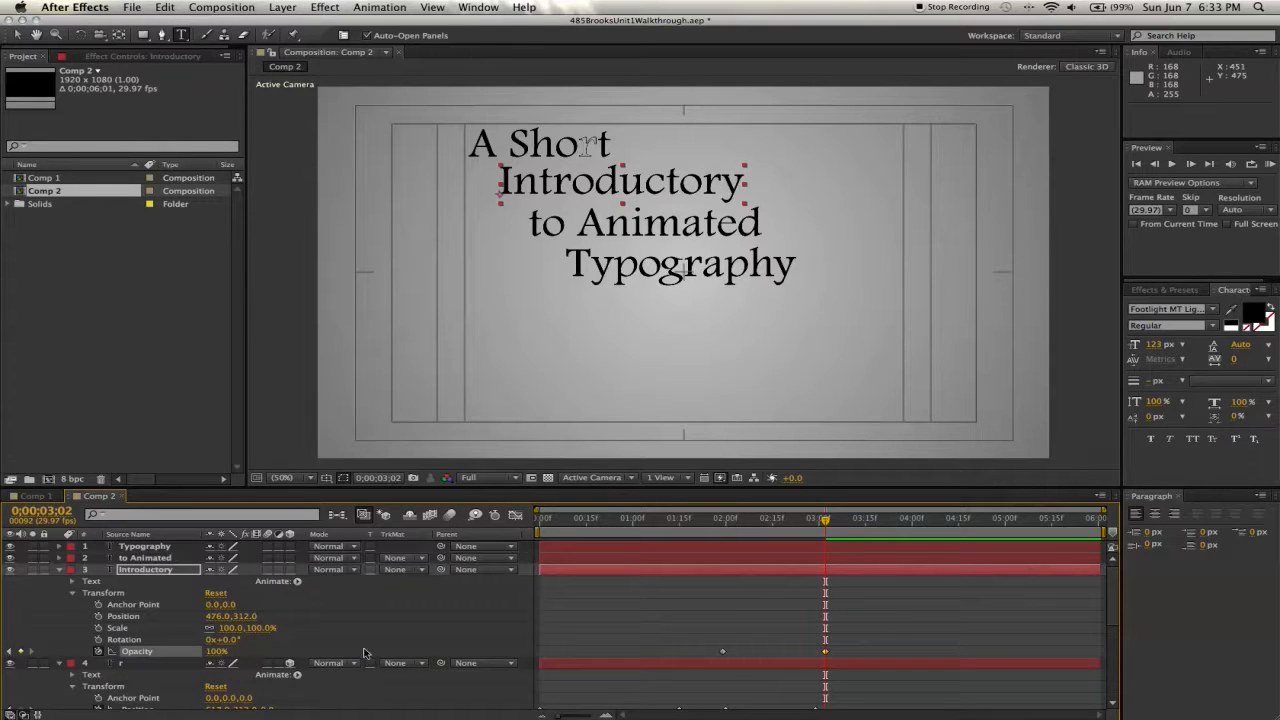
- Add a new mask to the Introductory layer and shrink it to cover only "Intr"
mouse_move(825, 521)
mouse_down()
mouse_move(766, 522)
mouse_move(824, 528)
mouse_up()
right_click(157, 572)
mouse_move(295, 262)
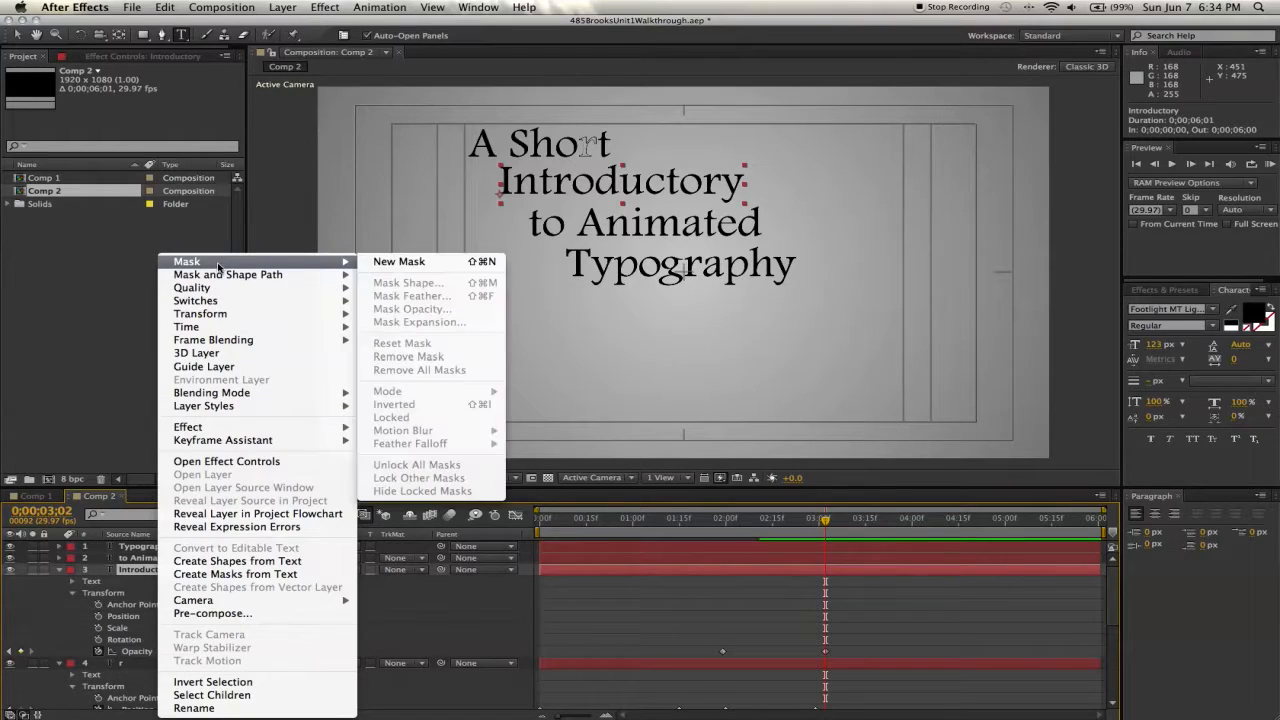
click(375, 262)
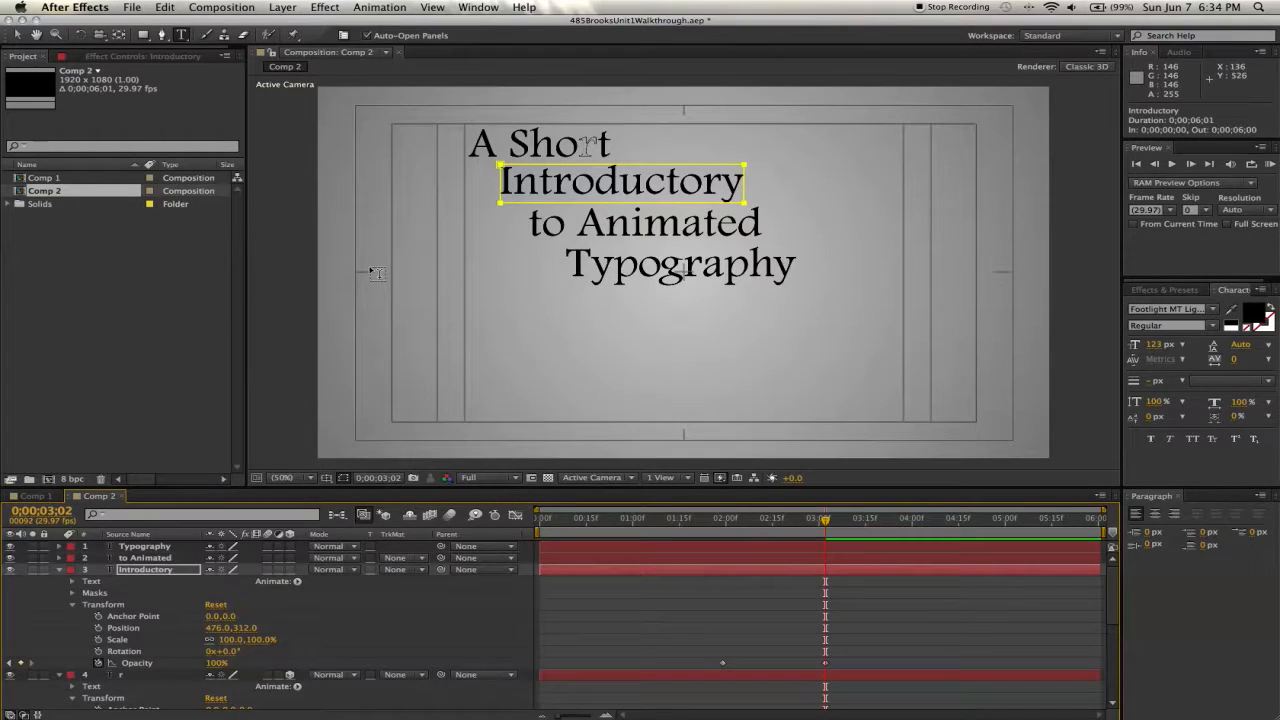
key(v)
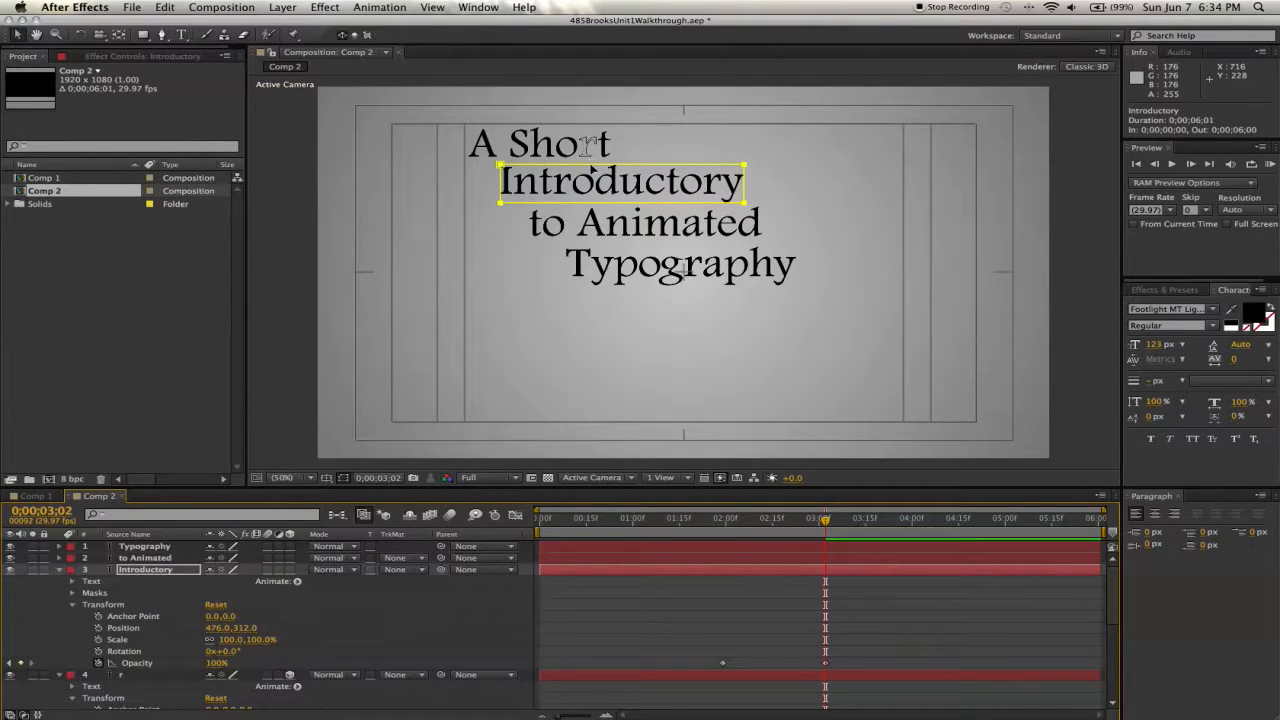
click(744, 181)
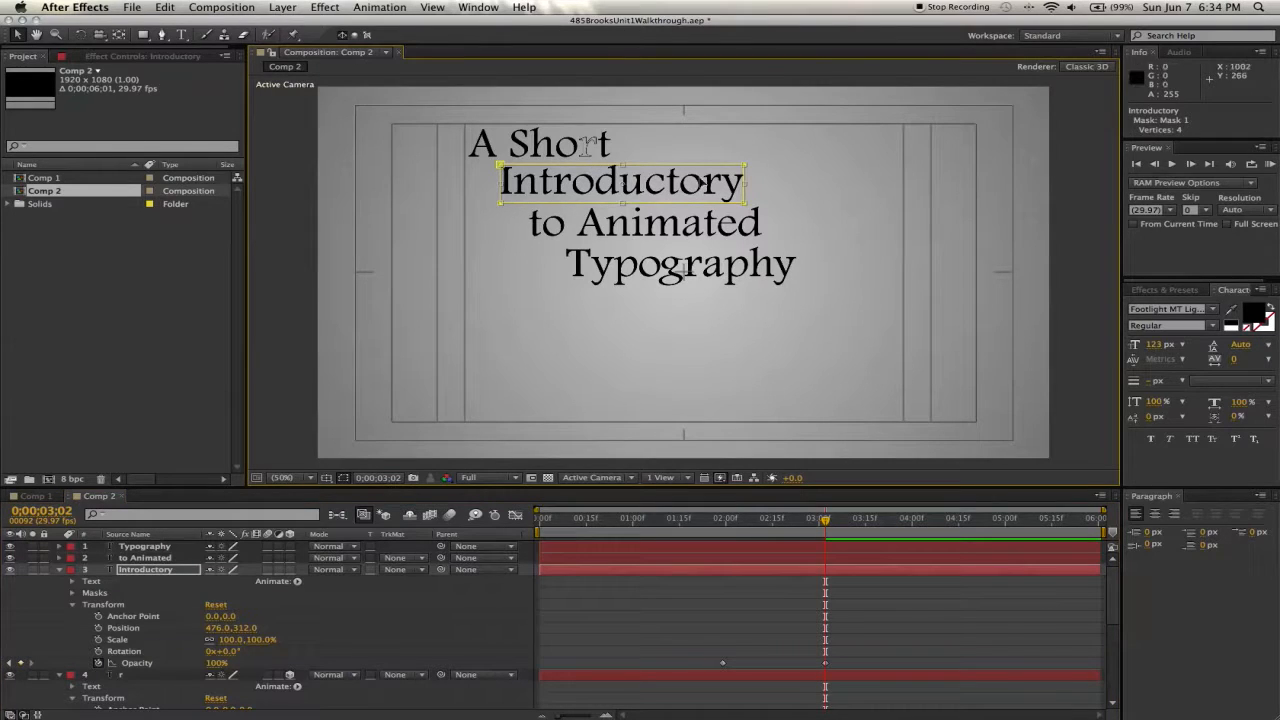
drag(745, 182, 554, 188)
double_click(589, 189)
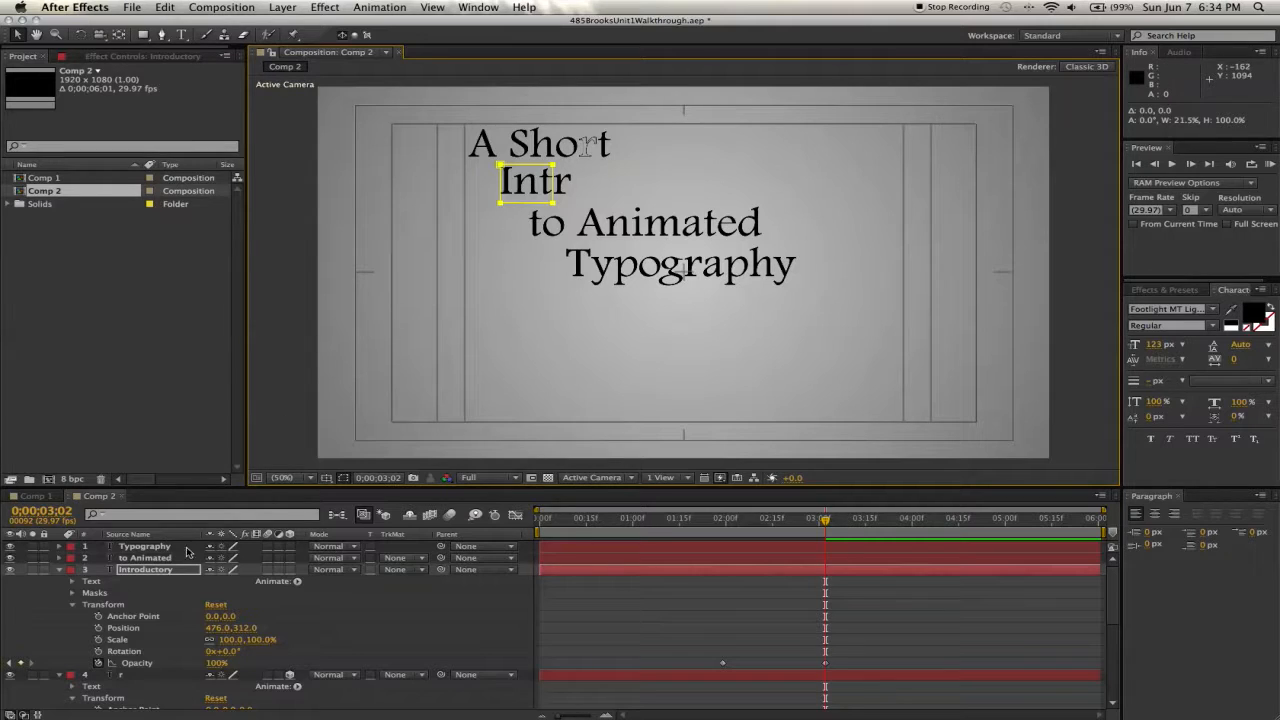
- Duplicate the mask and stretch the copy across "oductory", leaving the r uncovered
click(72, 596)
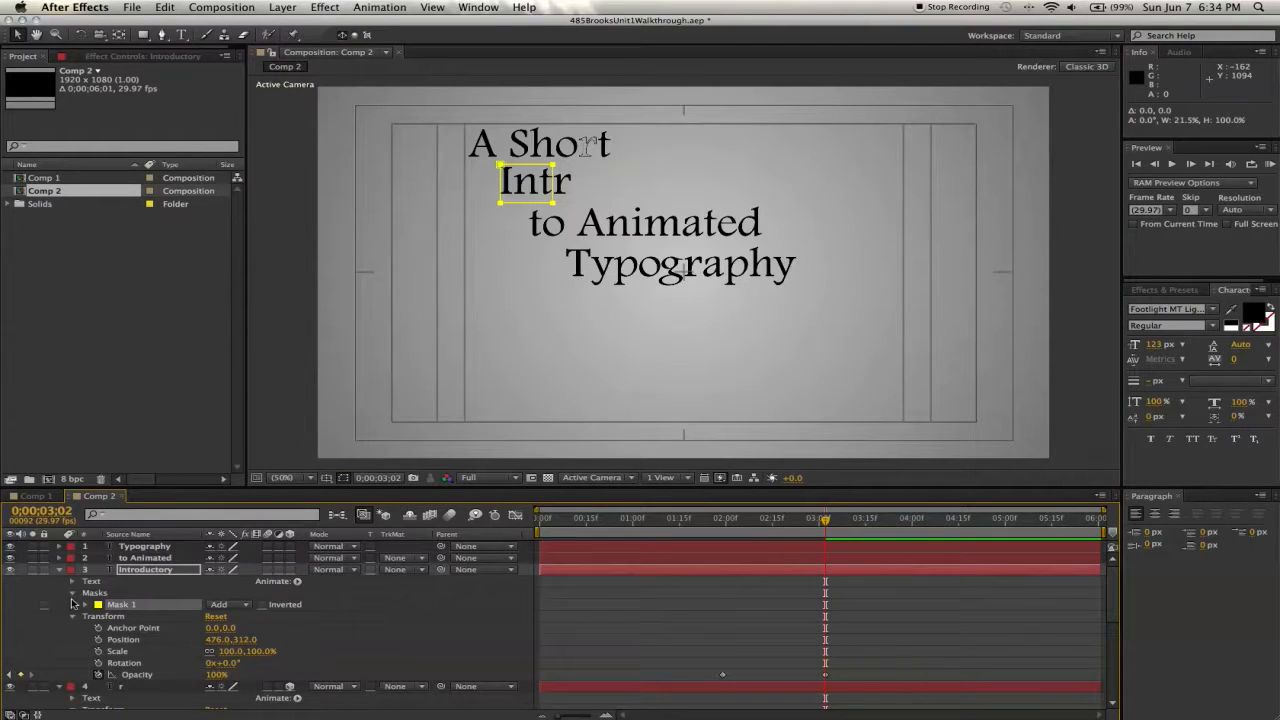
click(128, 606)
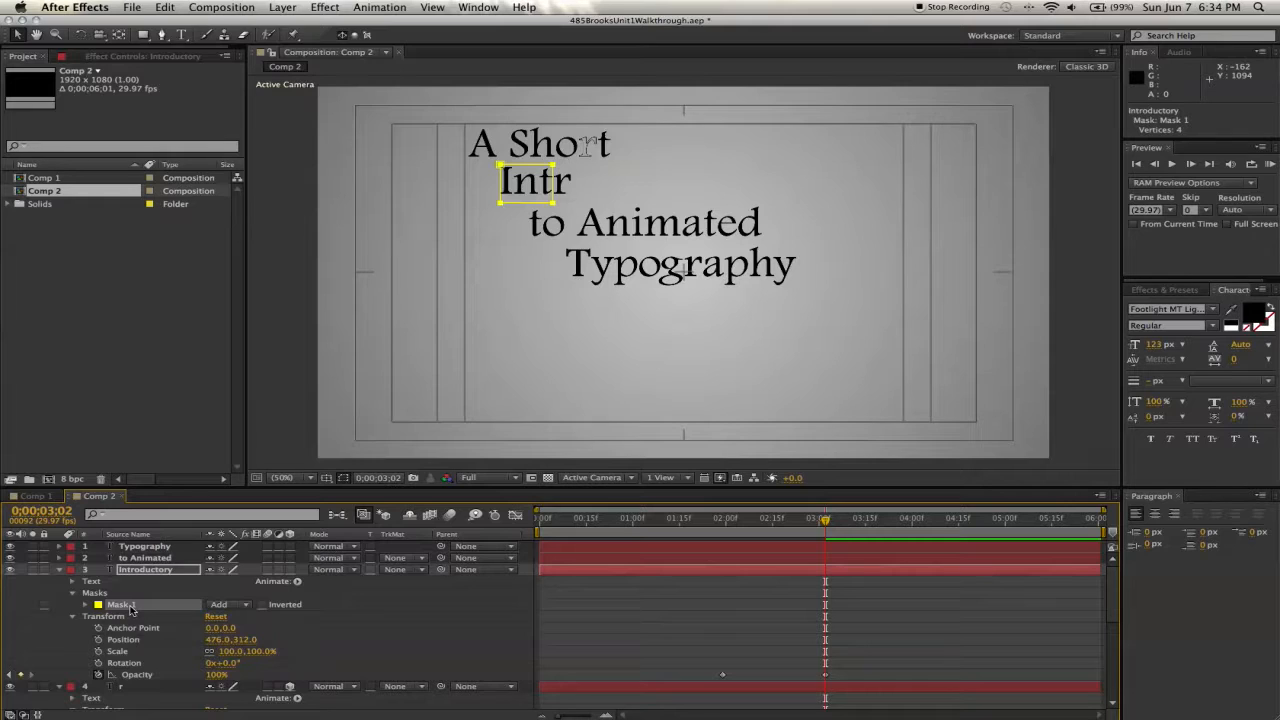
key(super+d)
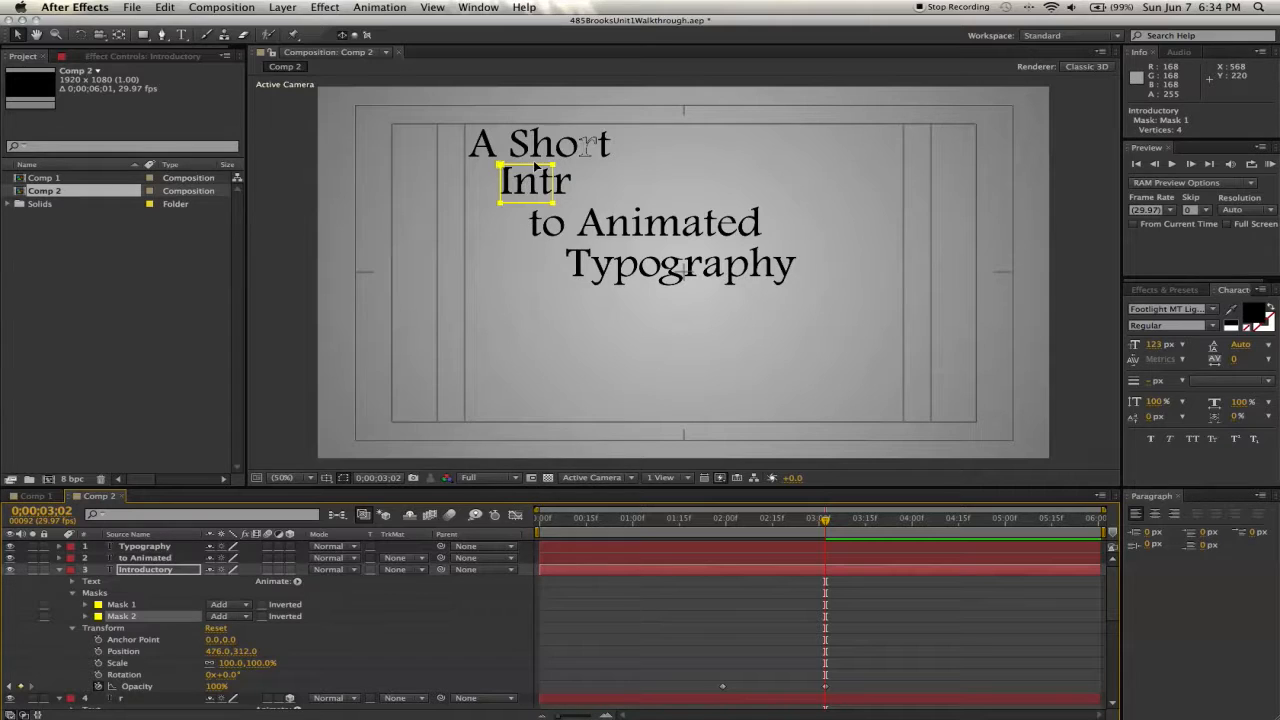
drag(534, 164, 606, 172)
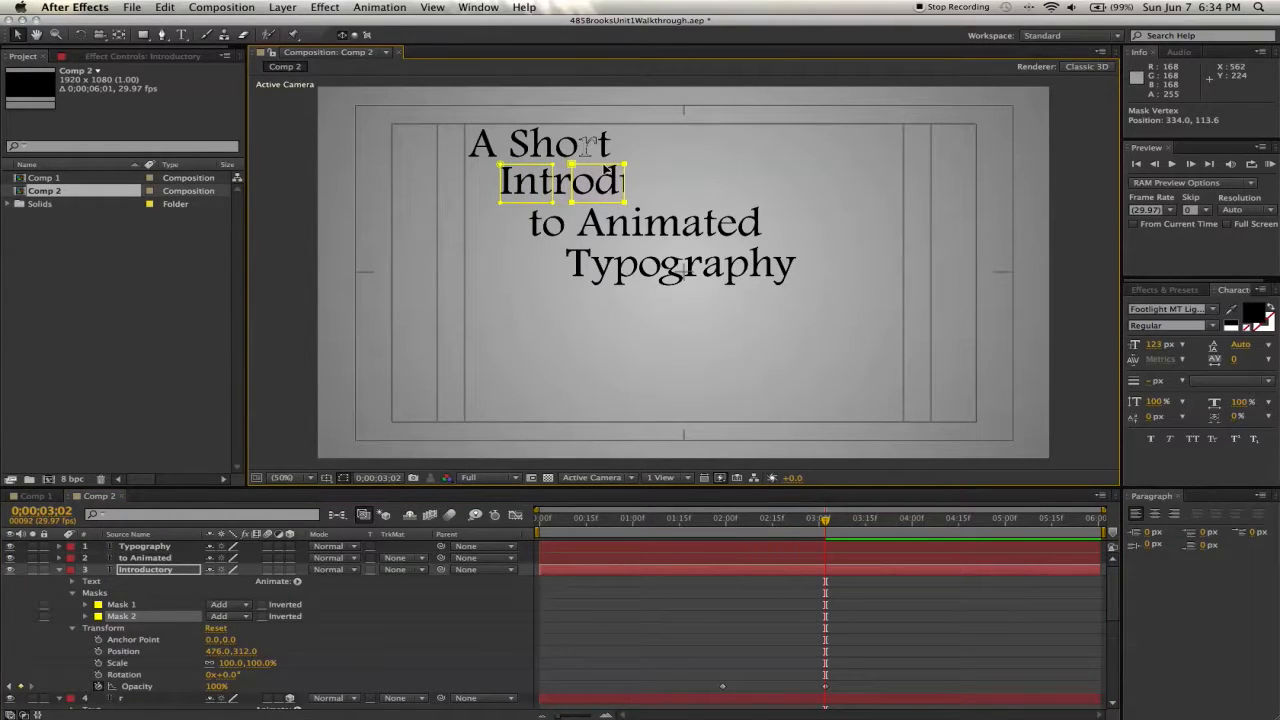
double_click(604, 176)
drag(625, 183, 748, 182)
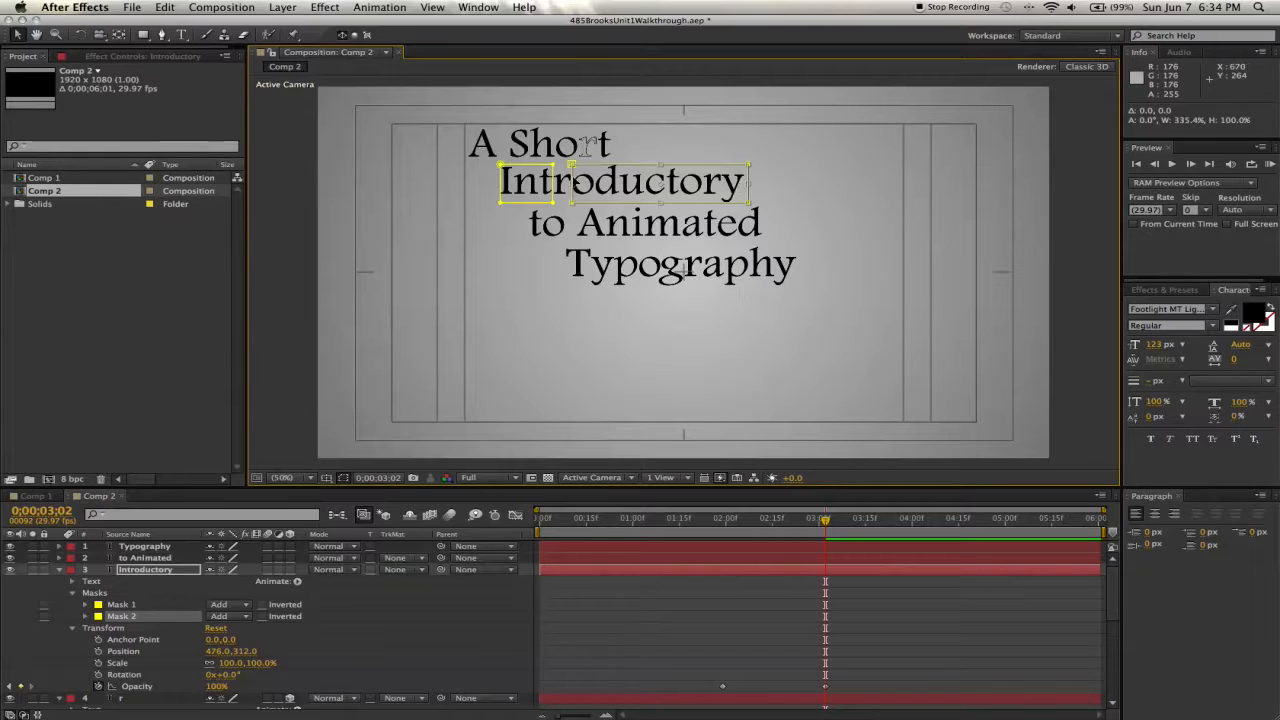
- Align Mask 2's left edge precisely with the start of the "o" in Introductory
scroll(570, 183, up, 2)
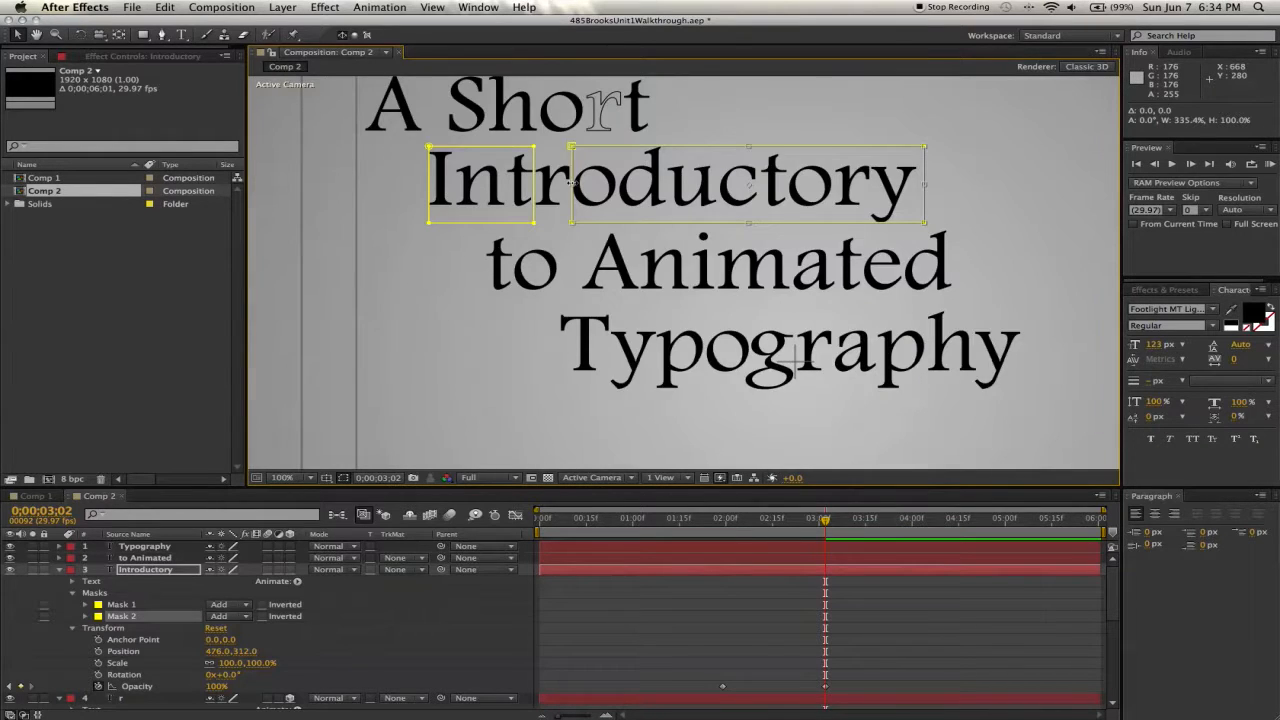
scroll(570, 183, up, 1)
drag(570, 186, 571, 188)
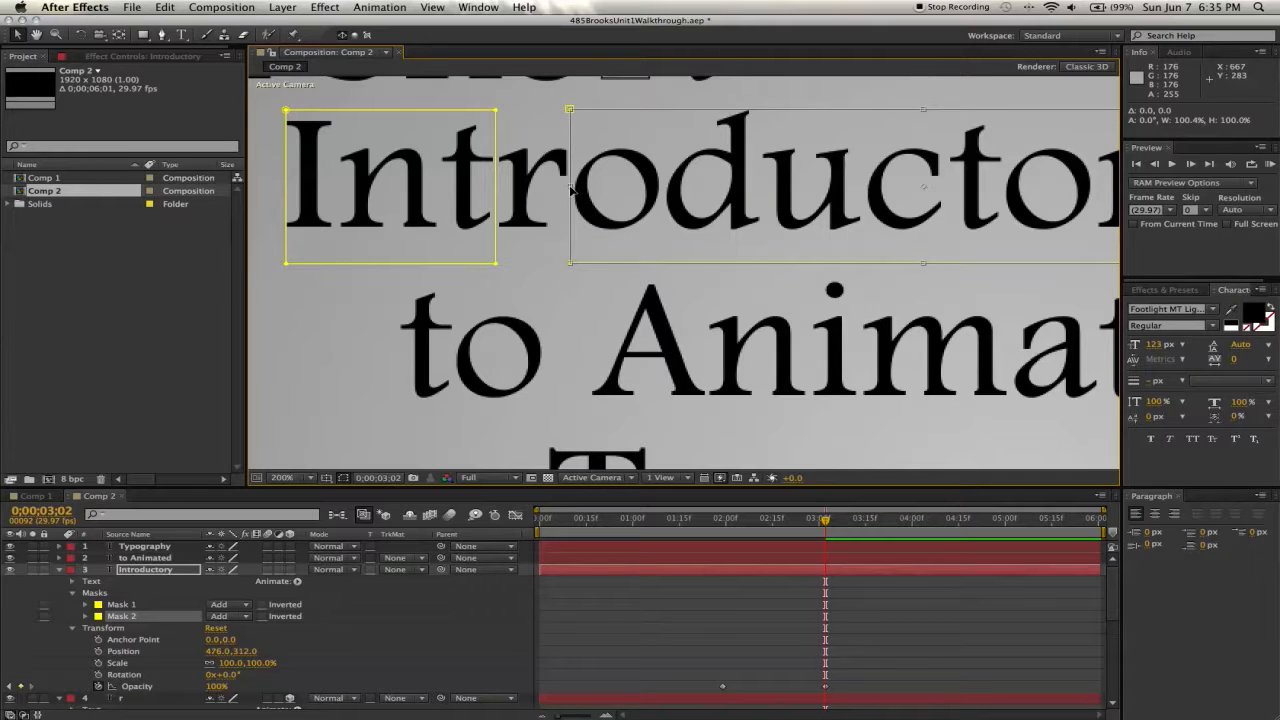
click(570, 187)
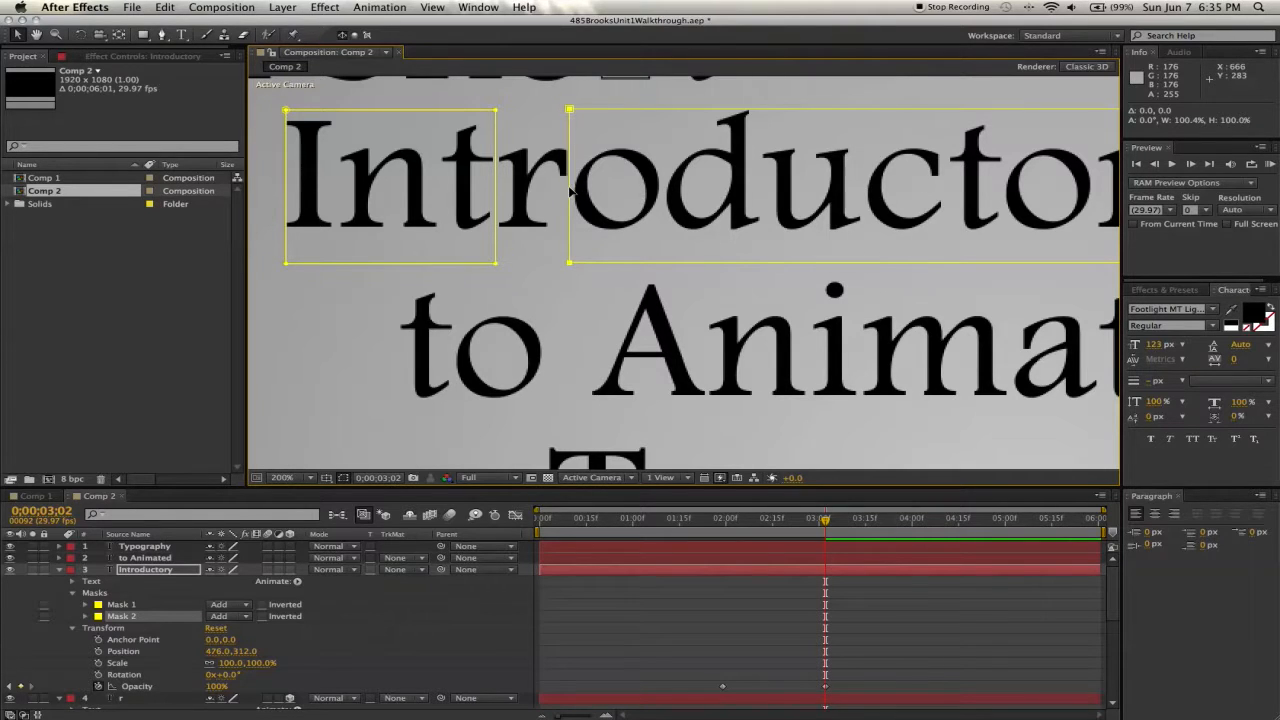
click(309, 477)
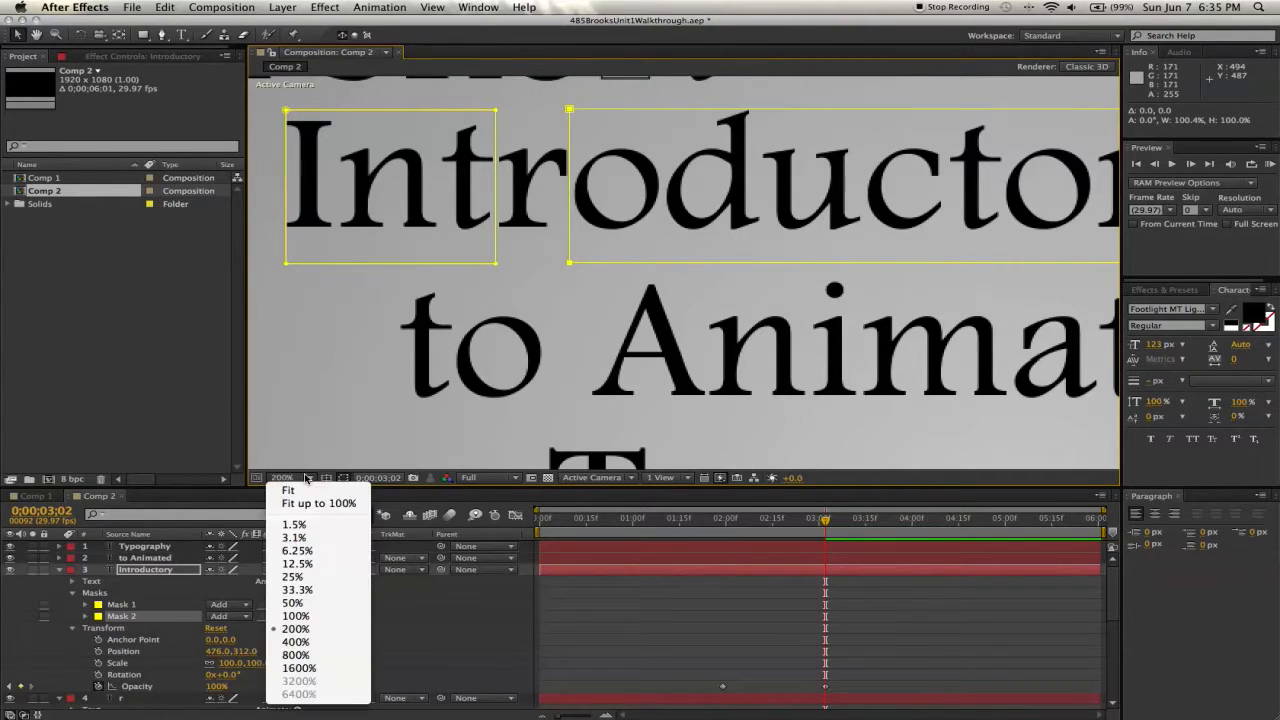
click(306, 503)
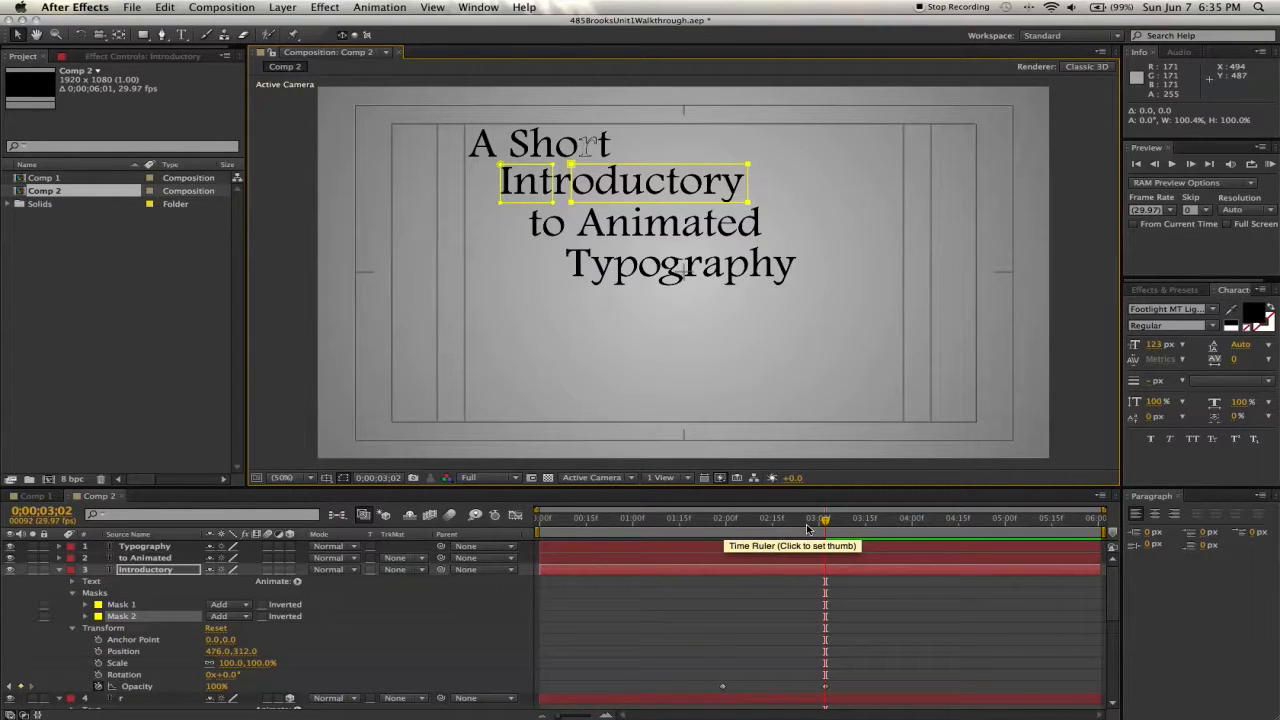
- Add a Scale text animator to the "to Animated" layer
drag(826, 523, 866, 538)
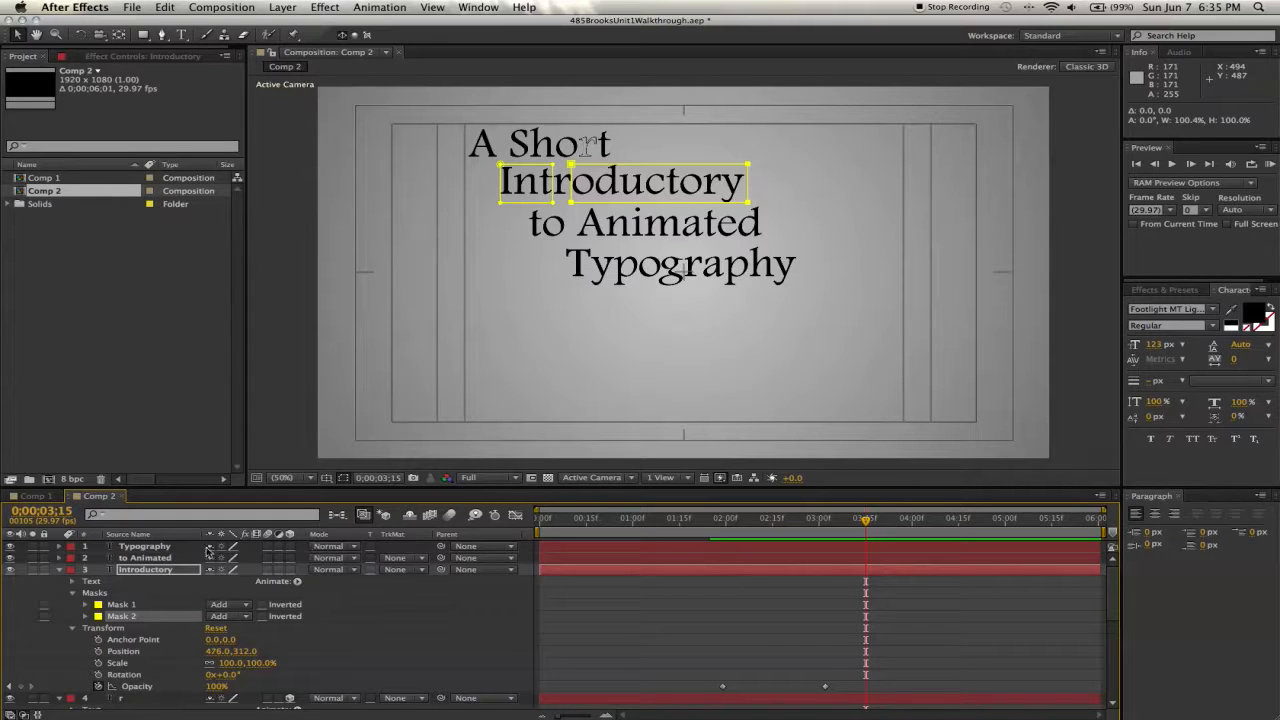
click(59, 558)
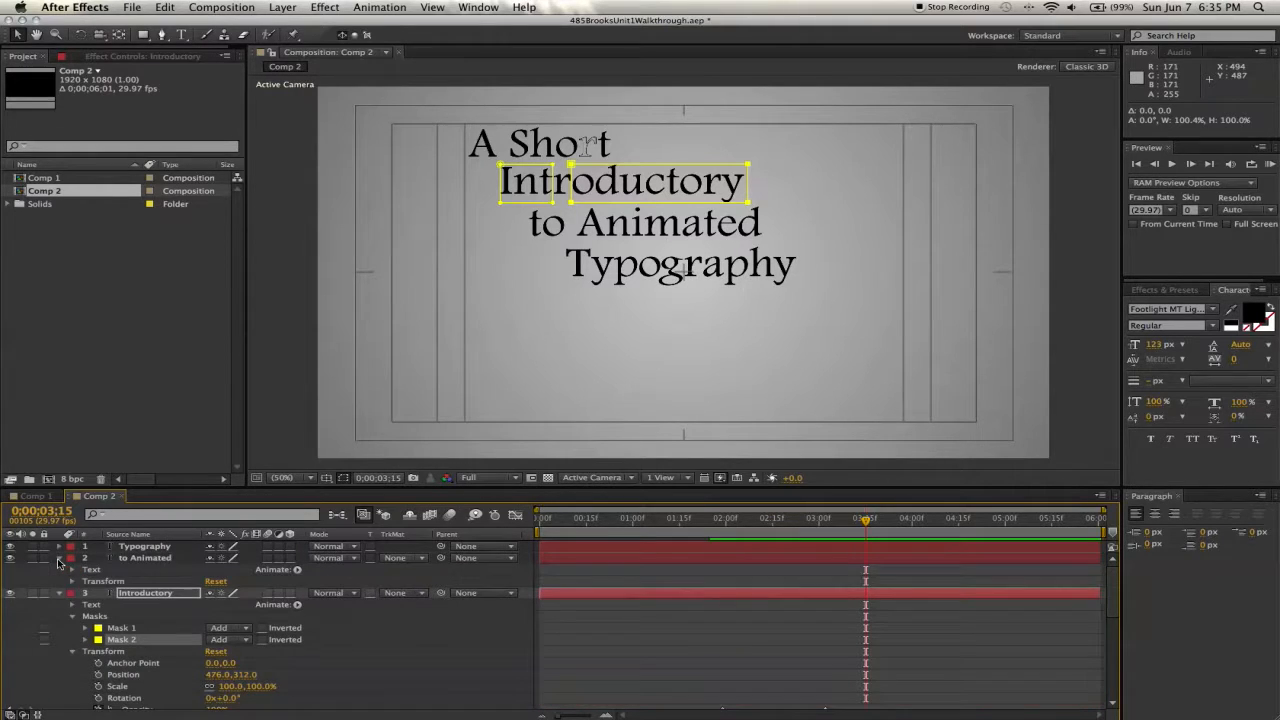
click(297, 570)
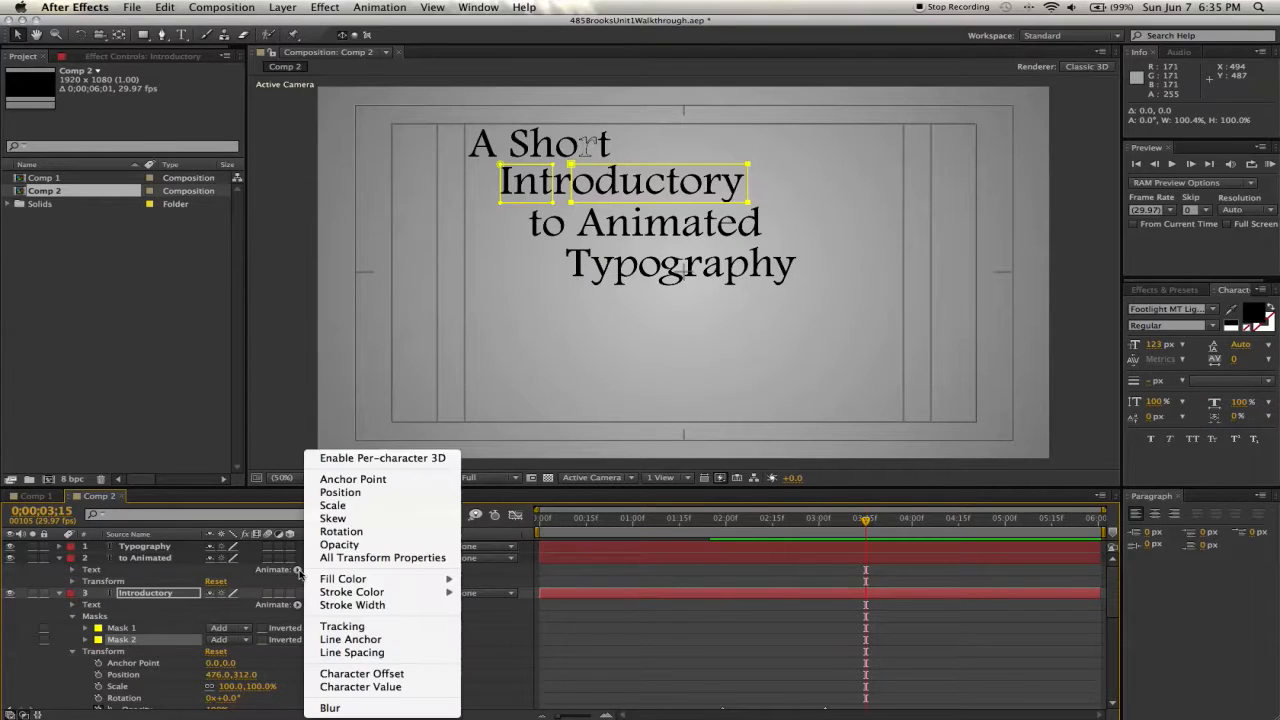
click(330, 508)
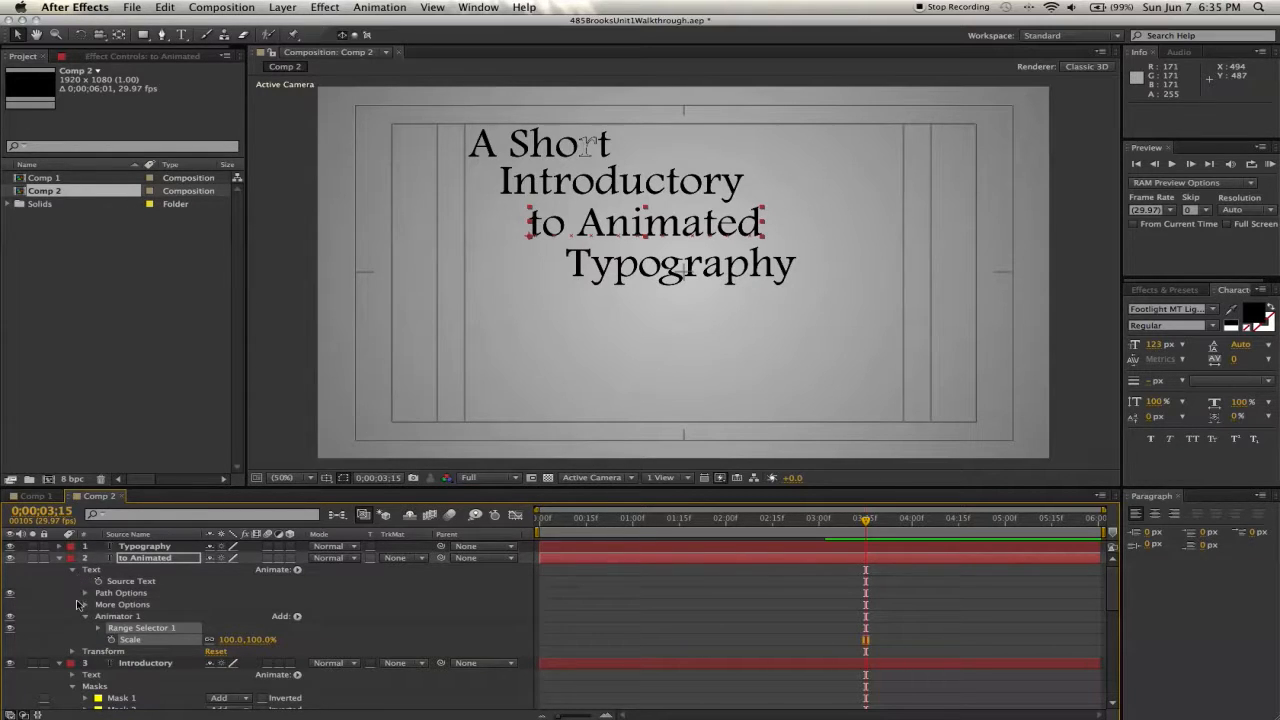
- Keyframe the "to Animated" animator's Scale at 0% at 3s 15f
click(102, 640)
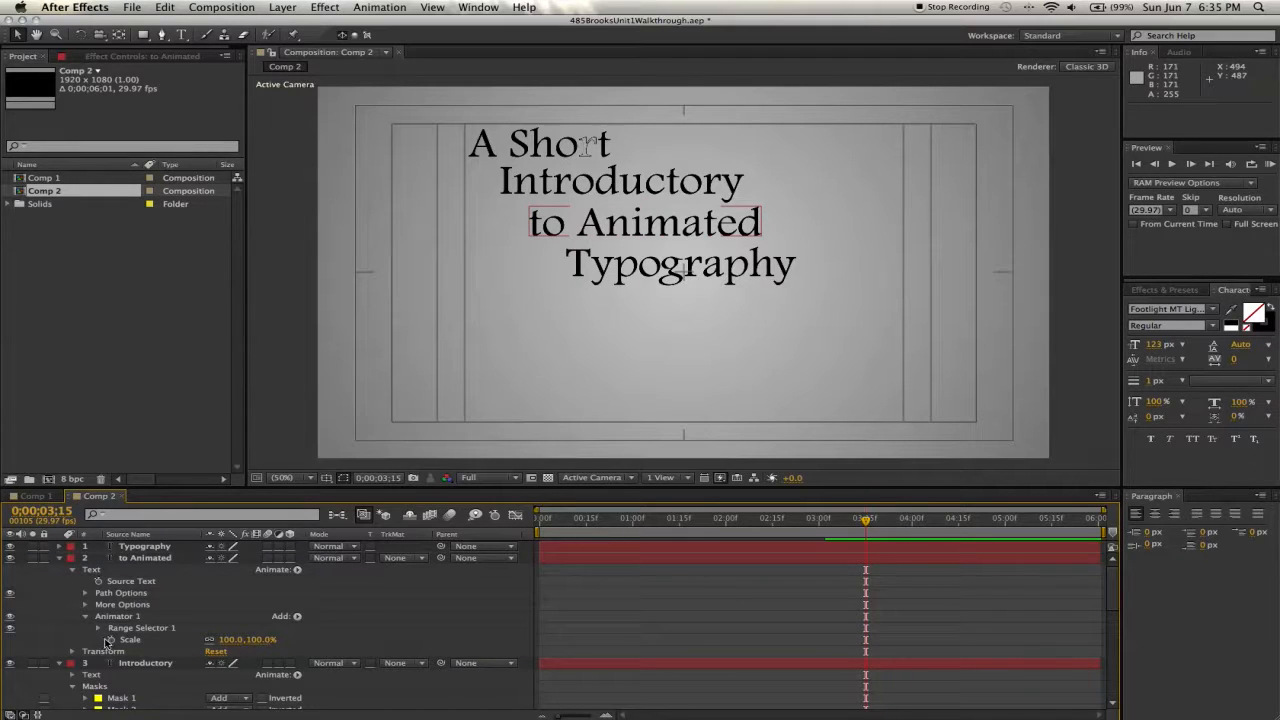
click(110, 640)
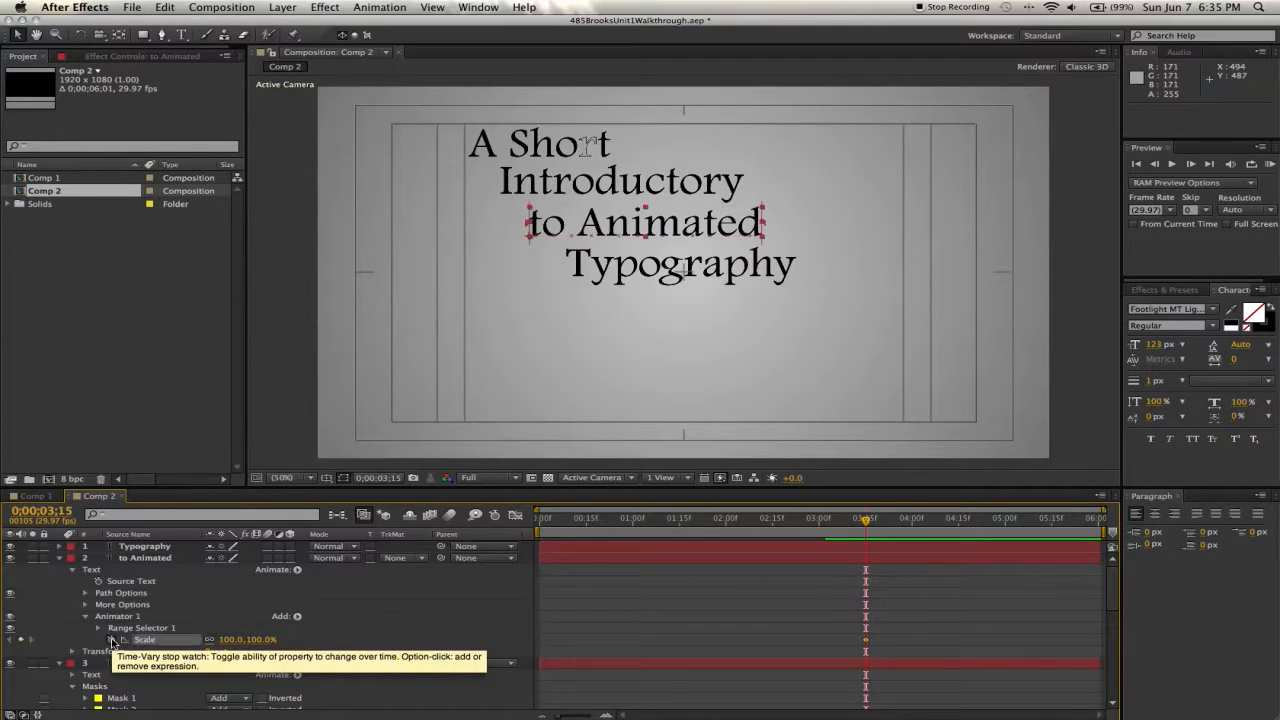
click(258, 640)
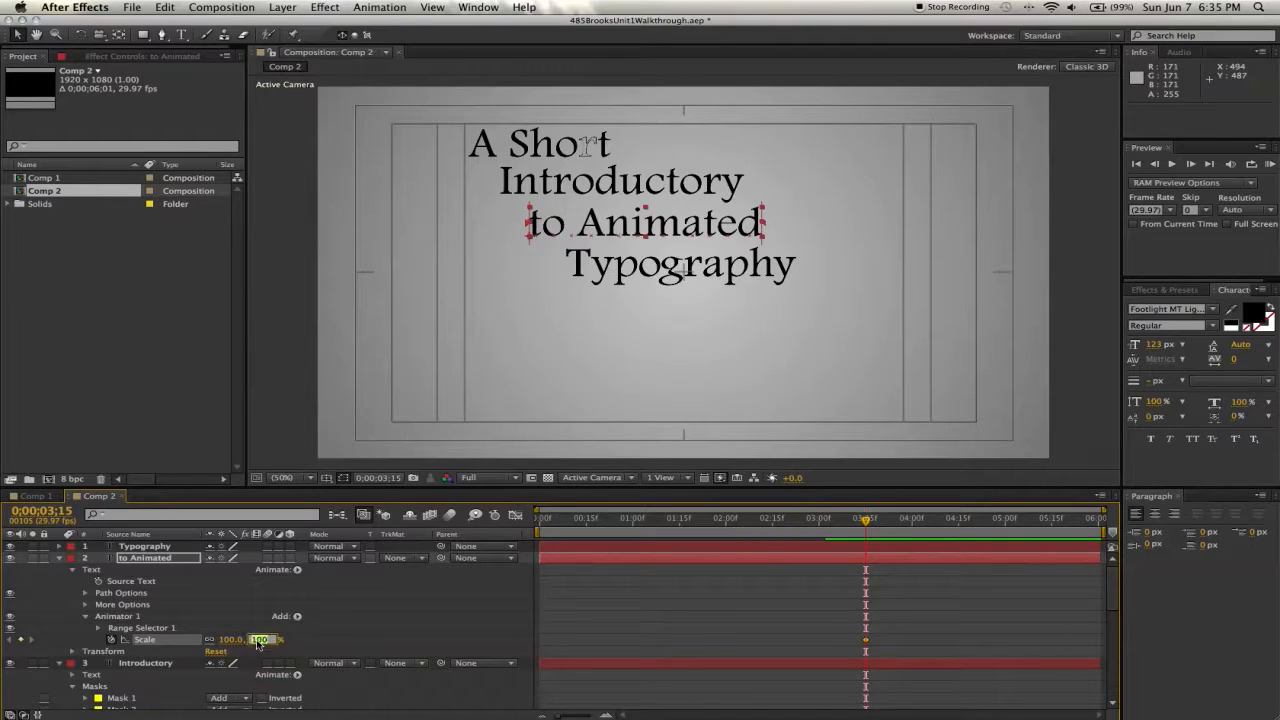
text(0)
key(Return)
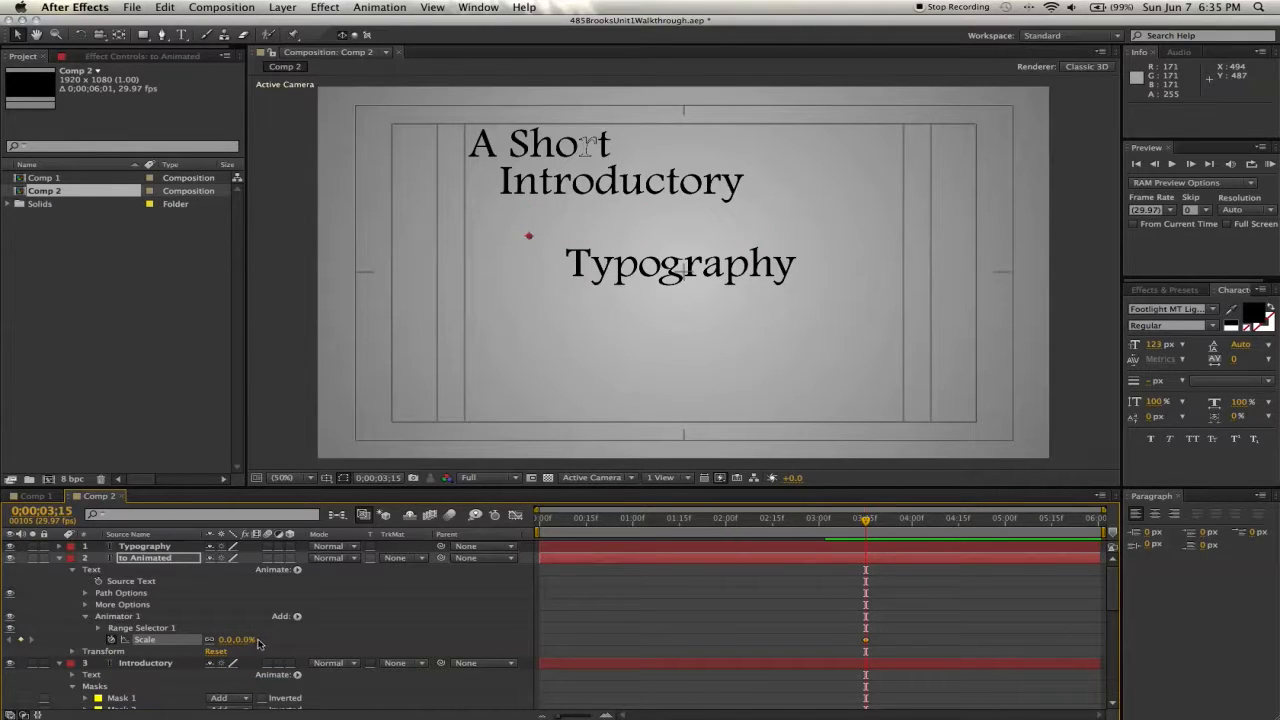
- At 4s 14f, set the "to Animated" animator's Scale to 100%
click(956, 521)
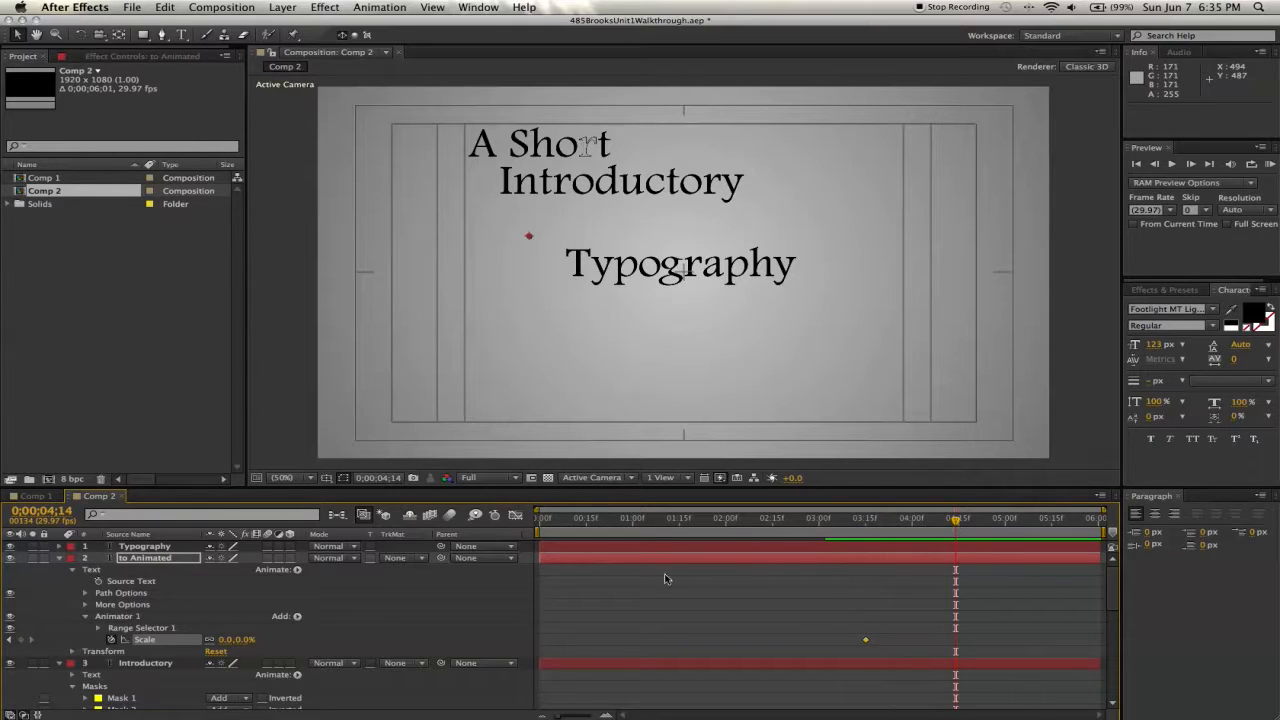
click(243, 640)
text(100)
key(Return)
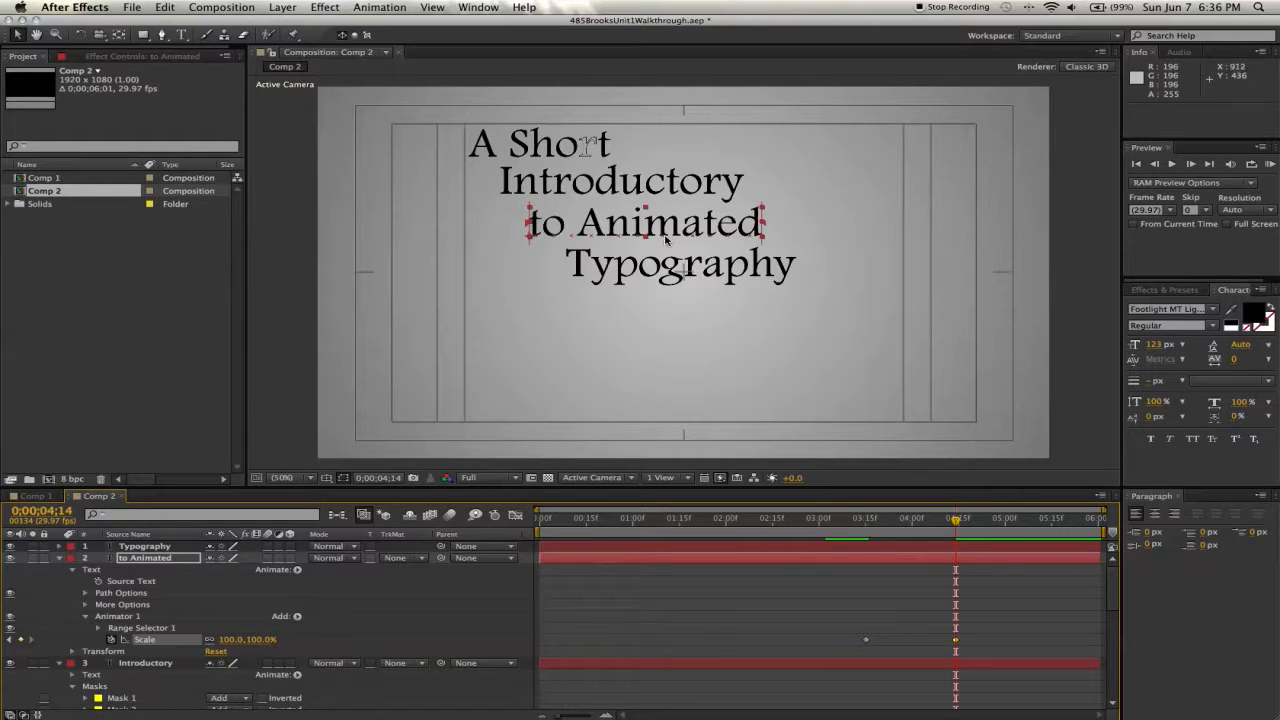
mouse_move(955, 520)
mouse_down()
mouse_move(905, 528)
mouse_move(955, 520)
mouse_up()
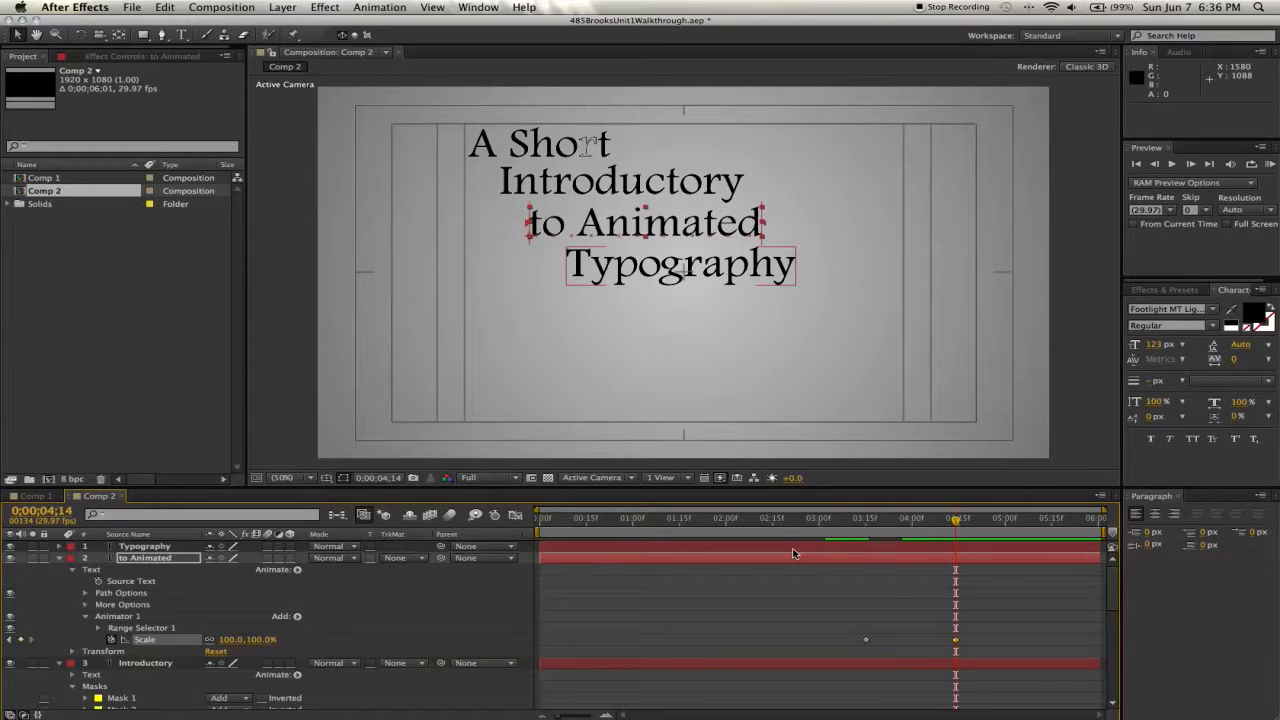
- At 3s 15f, open the range selector's Advanced options and keyframe Amount at 100%
click(866, 520)
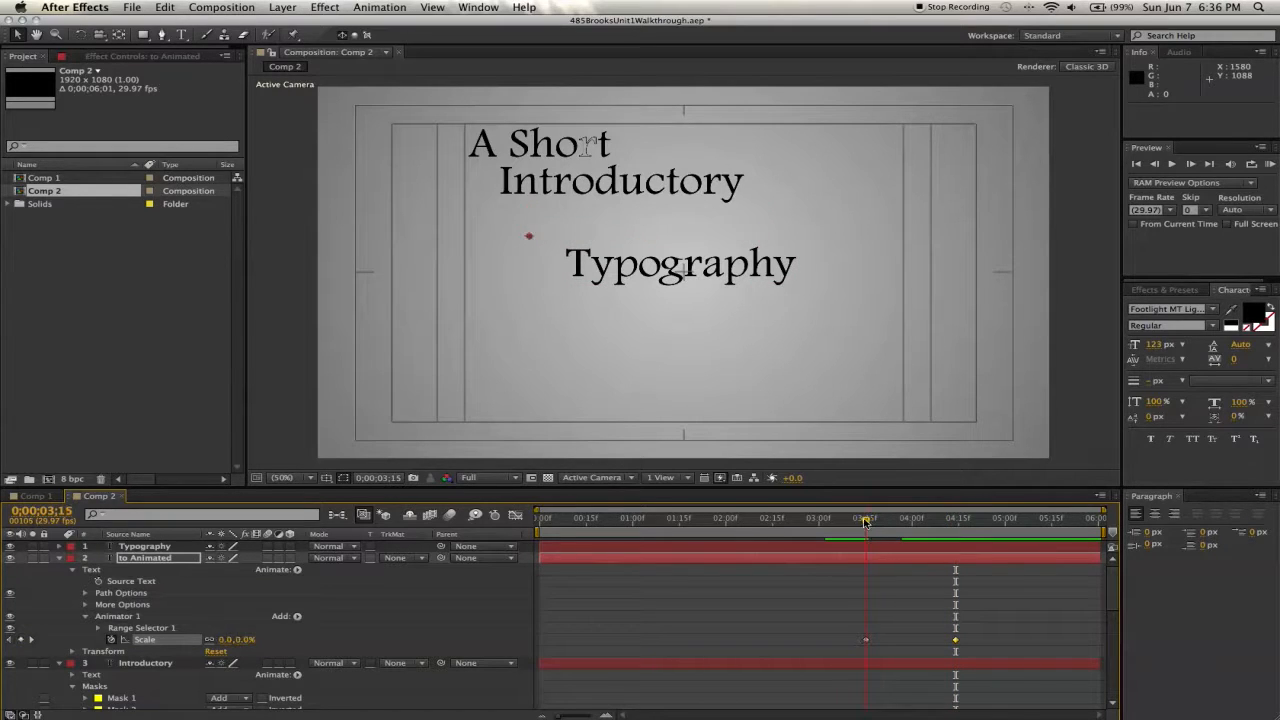
click(98, 628)
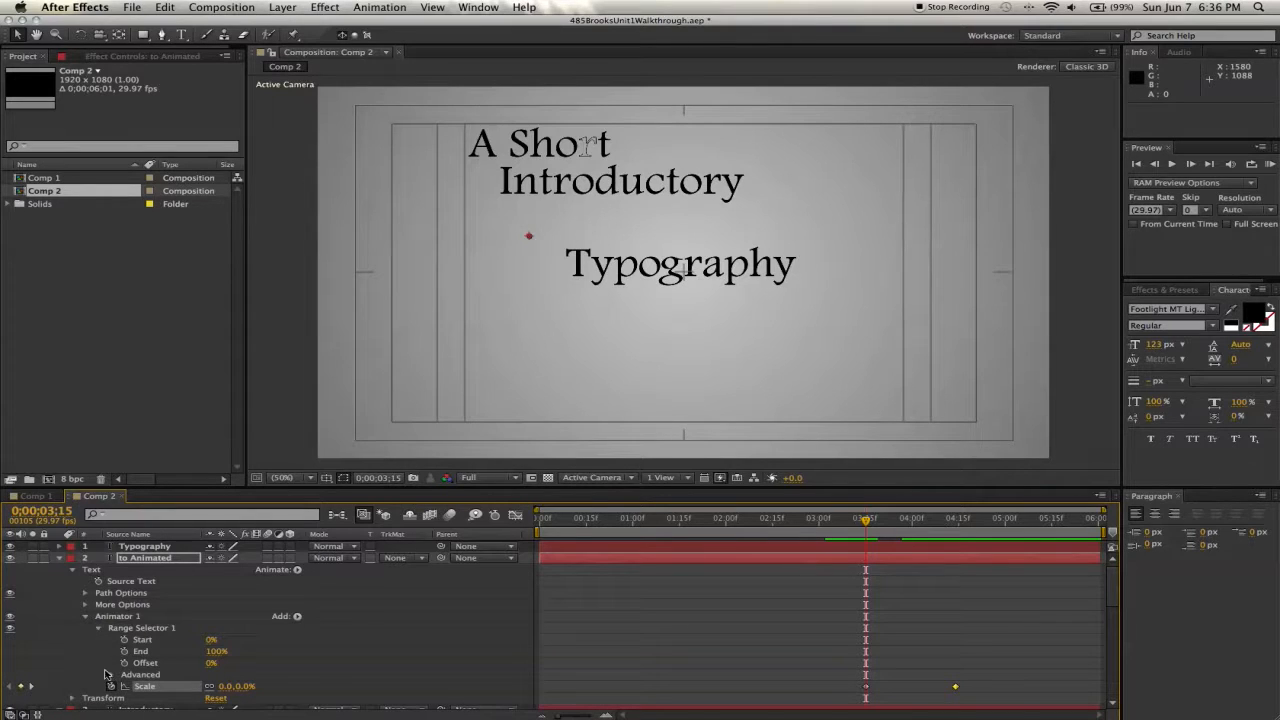
click(111, 676)
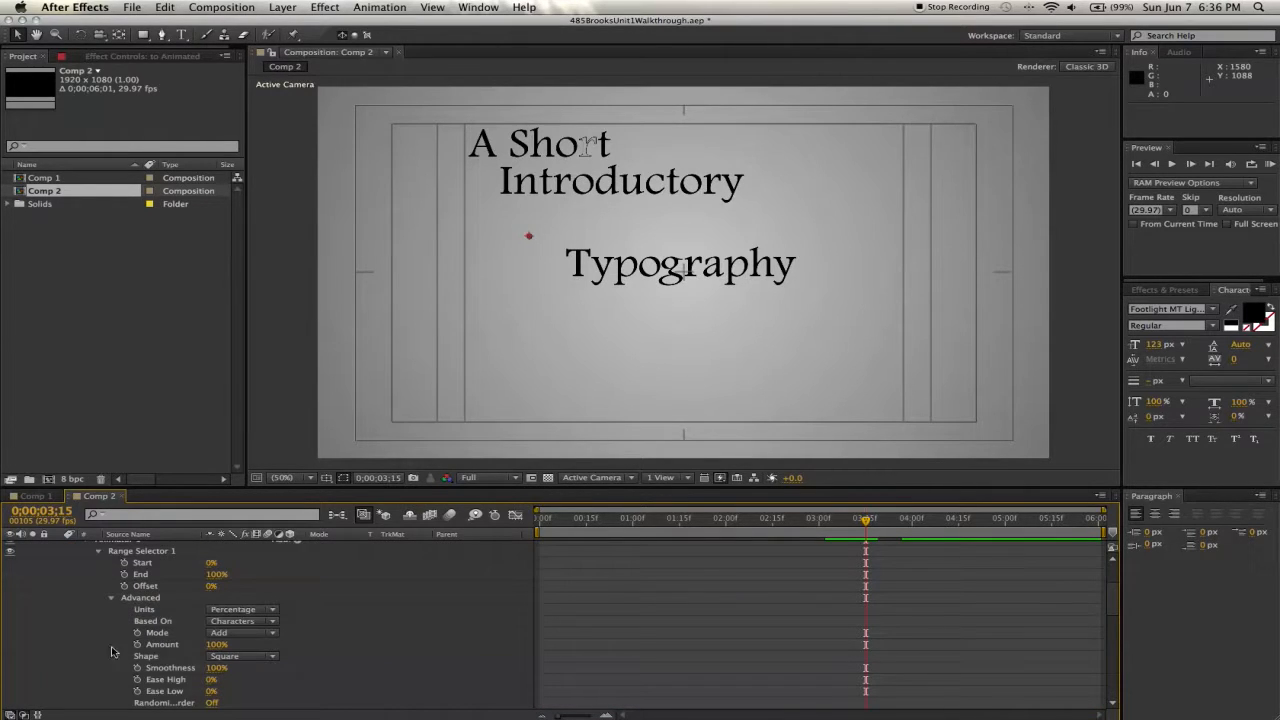
click(137, 645)
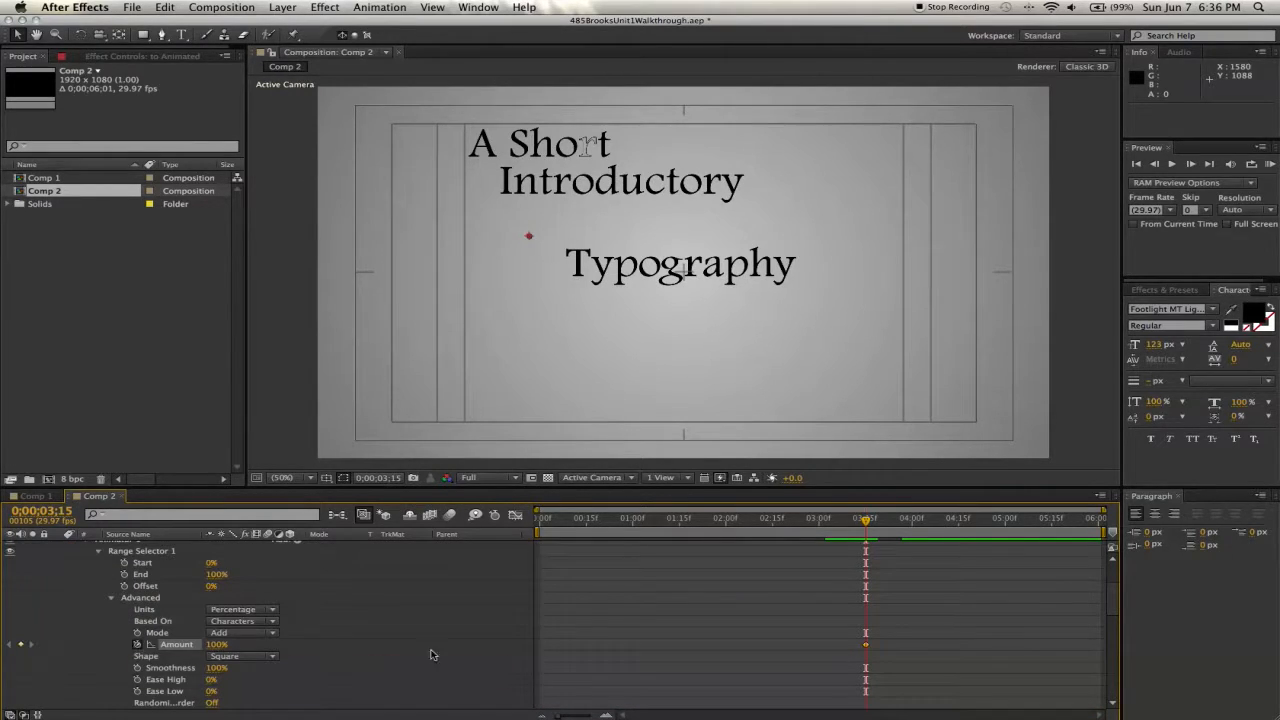
- At 4s 14f, set the range selector's Amount to -100%
scroll(870, 658, down, 2)
click(947, 520)
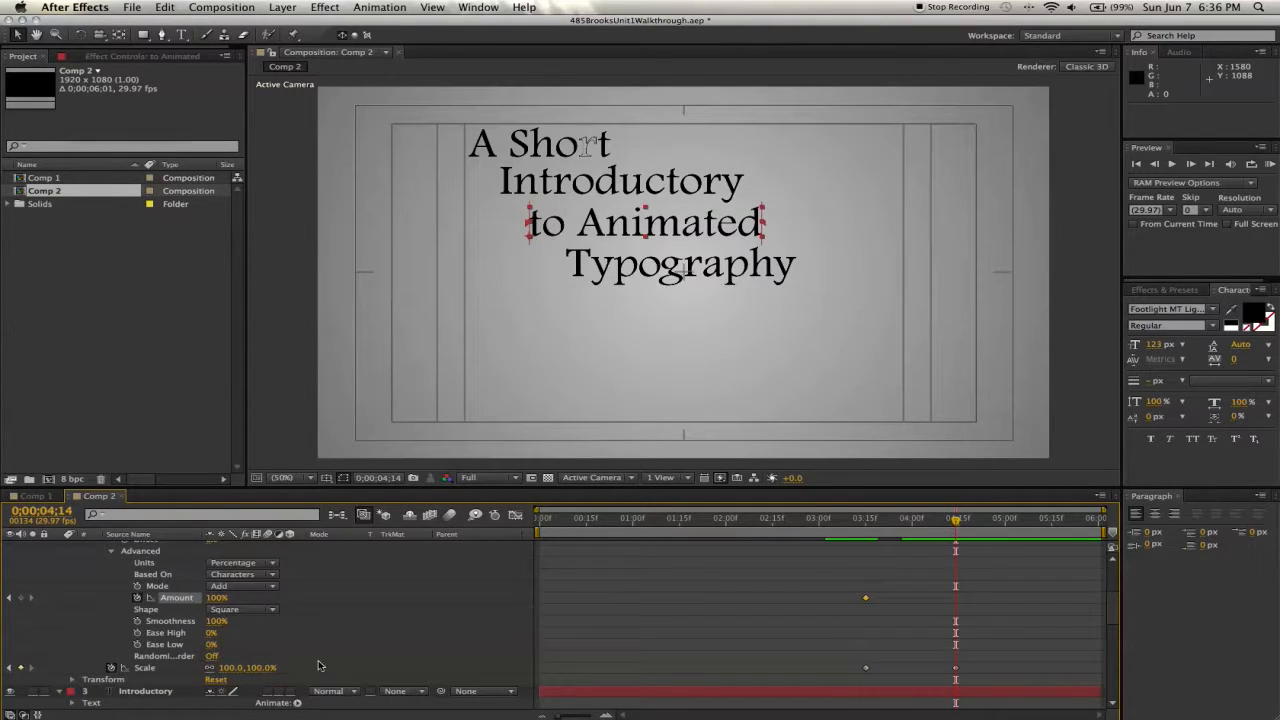
click(217, 598)
text(0)
key(Return)
- Expand the Typography layer's Transform properties and make the layer 3D
mouse_move(957, 521)
mouse_down()
mouse_move(874, 527)
mouse_move(975, 529)
mouse_up()
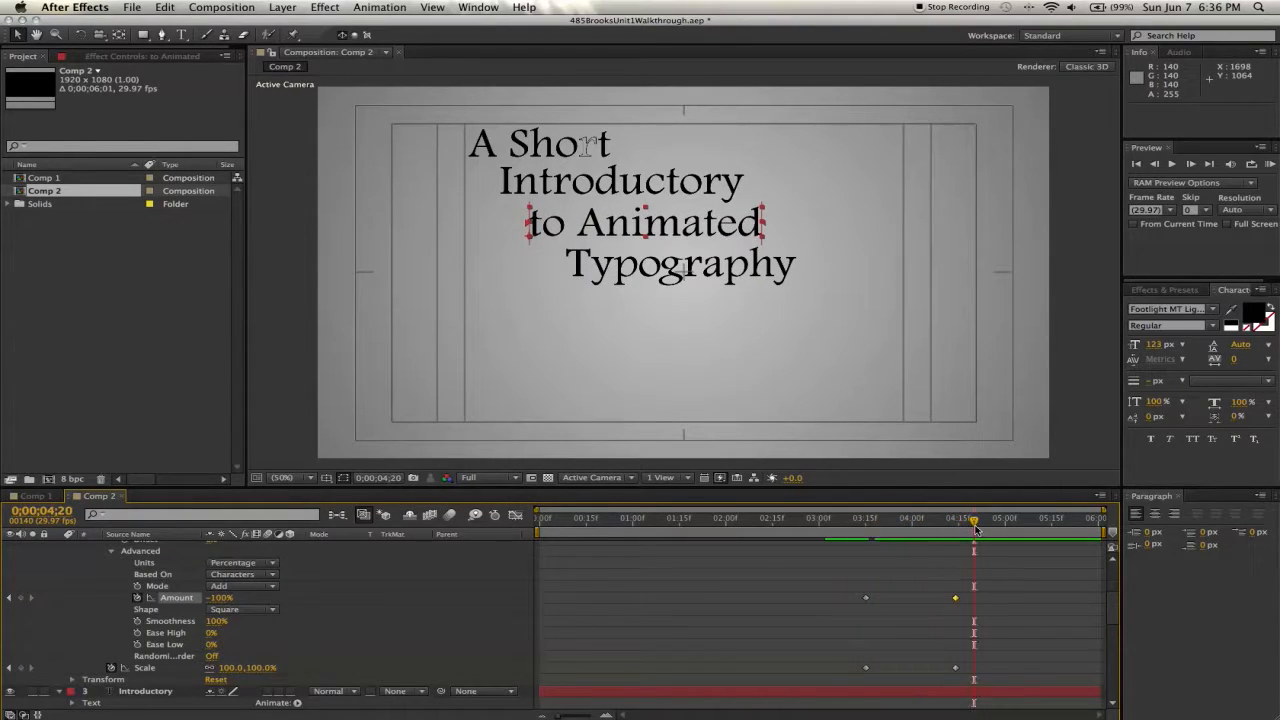
scroll(481, 567, up, 5)
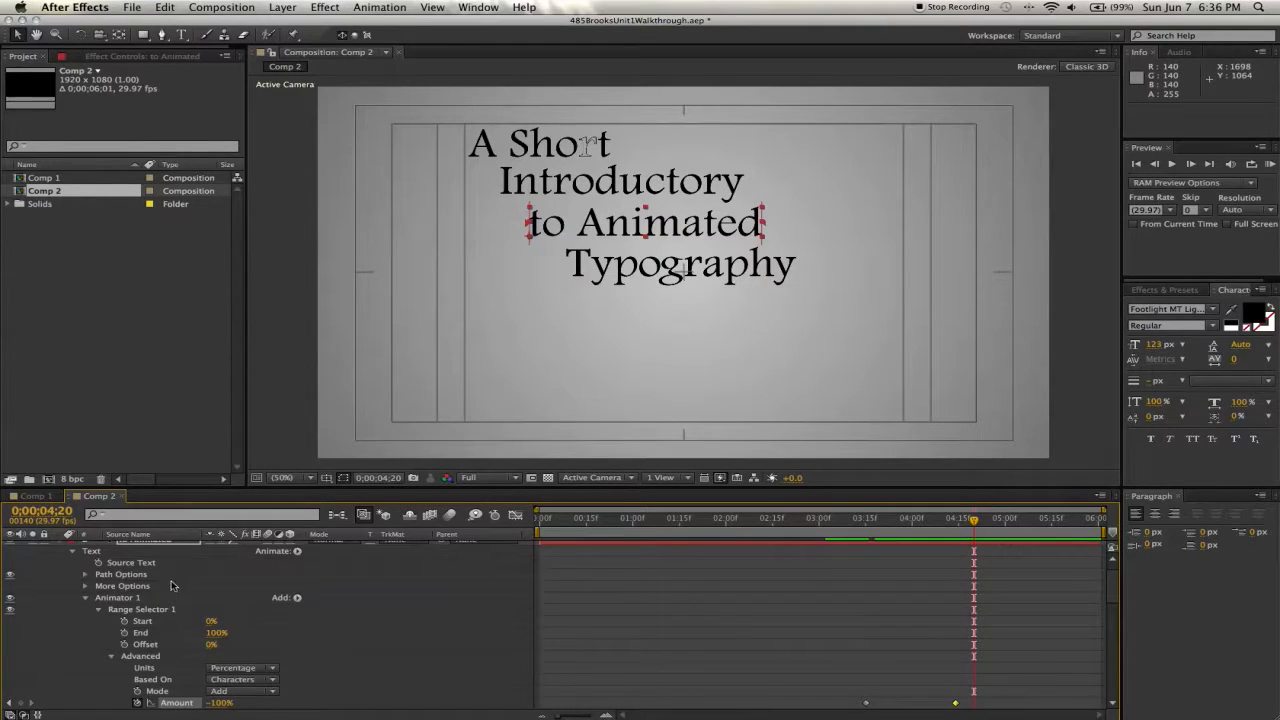
scroll(172, 582, up, 1)
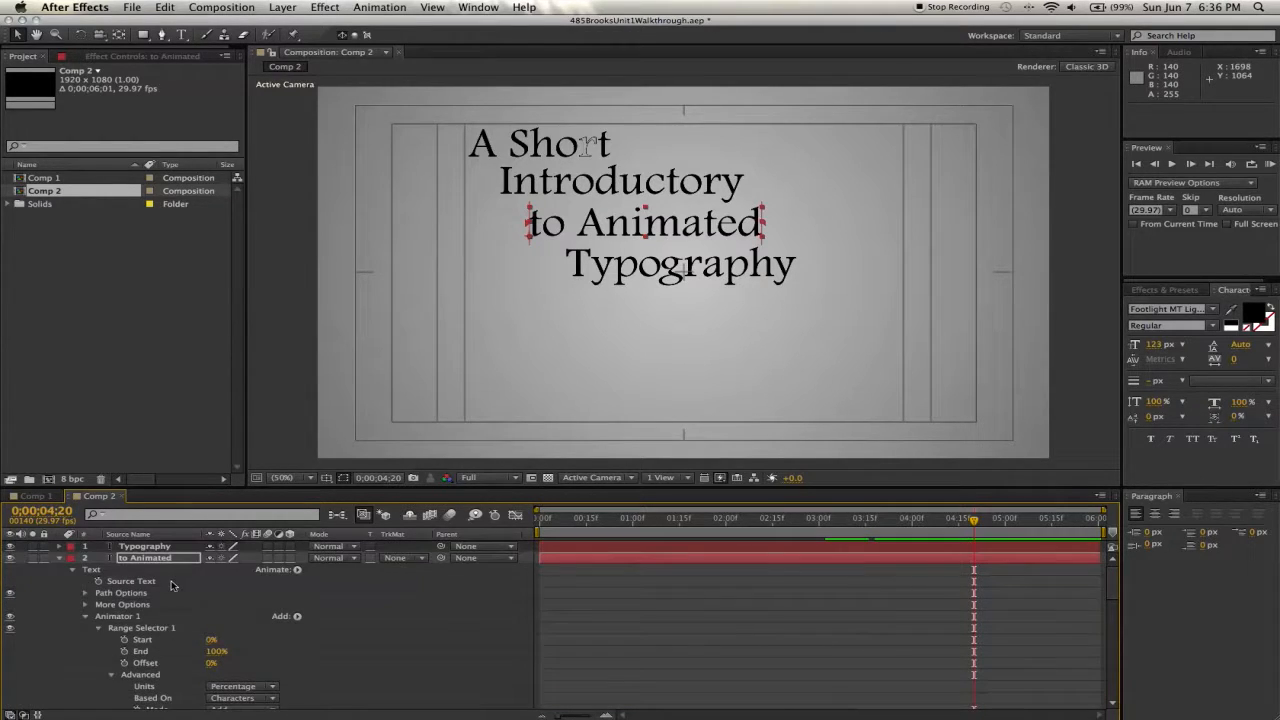
click(58, 550)
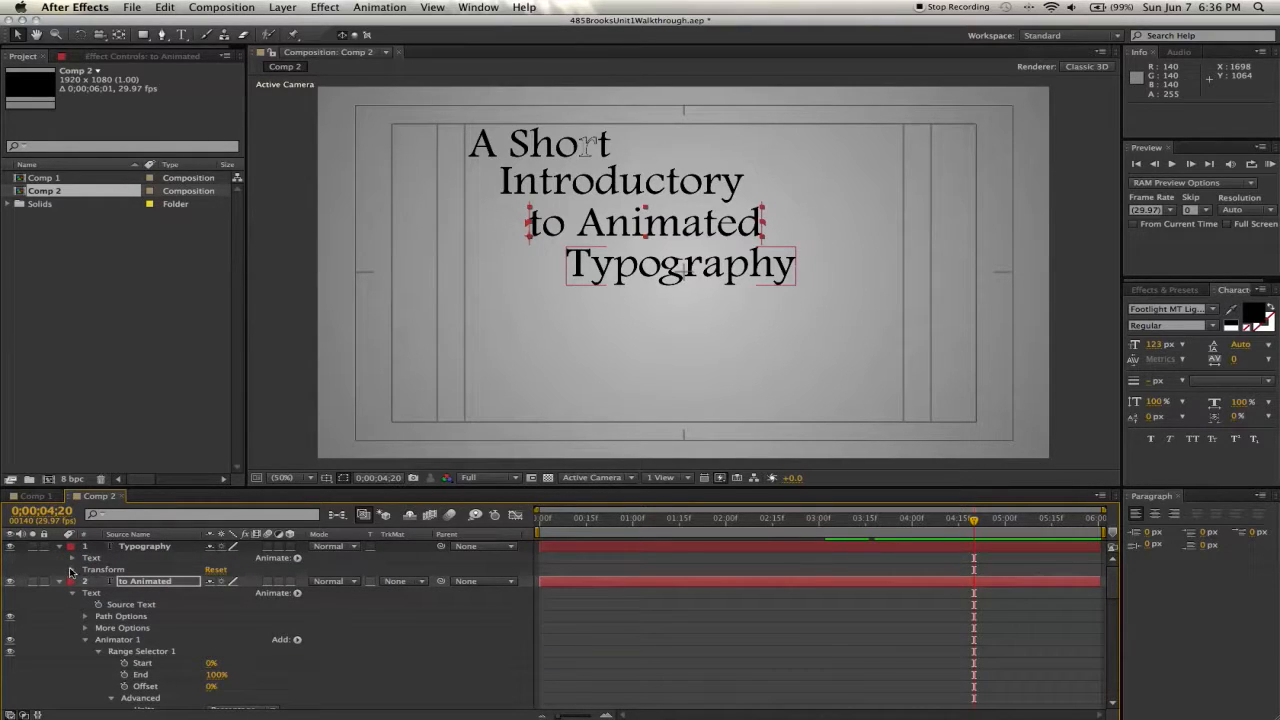
click(71, 570)
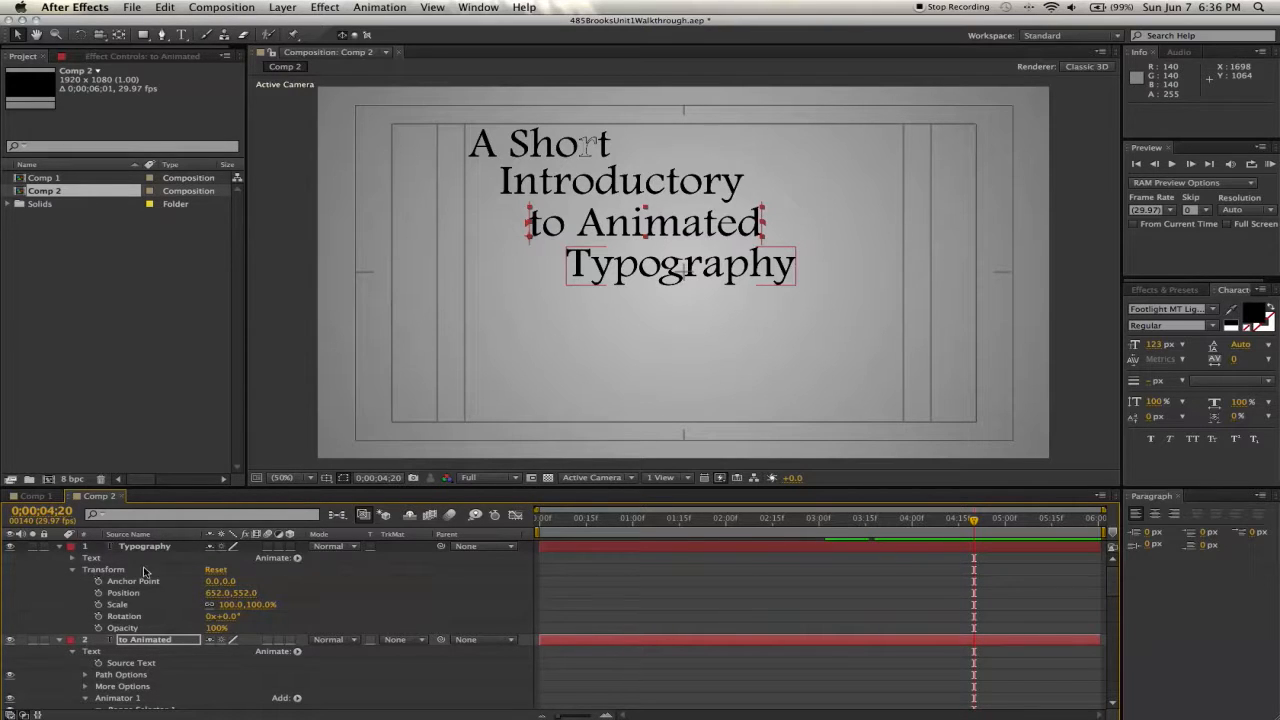
click(290, 547)
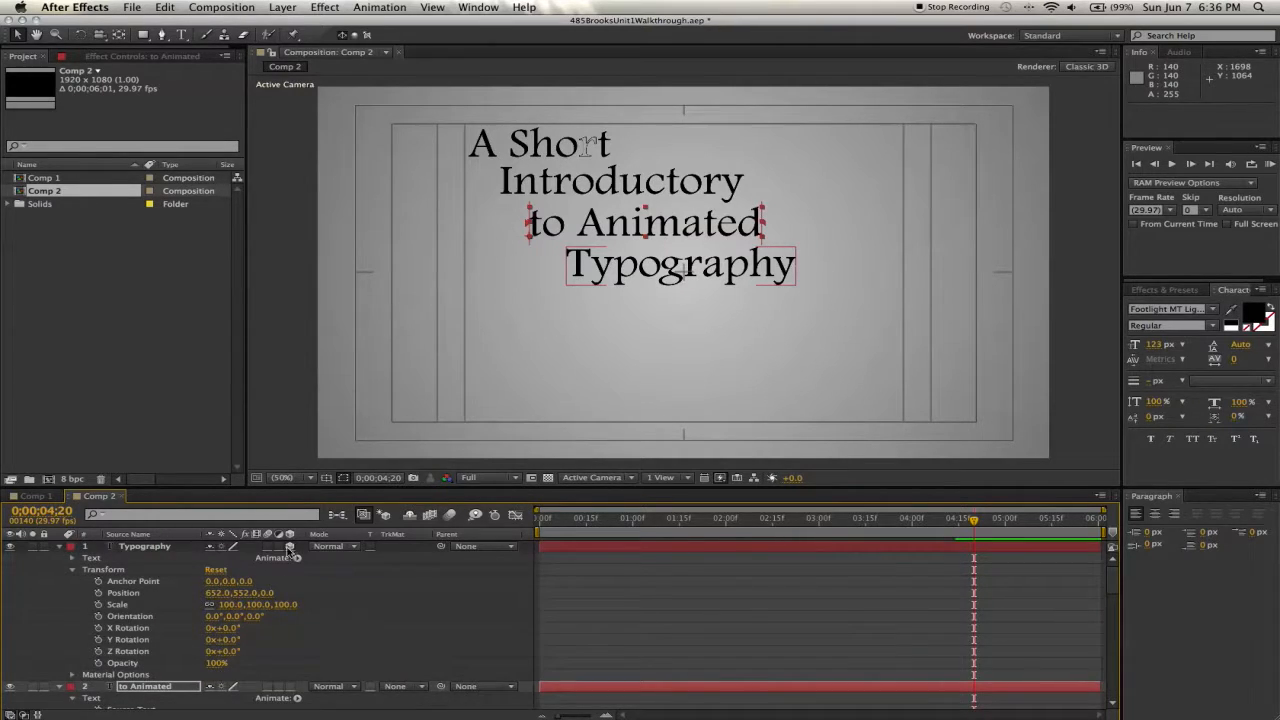
- At 4s 20f, keyframe Typography's Position at 652,620, X Rotation at -90° and Opacity at 0%
click(98, 593)
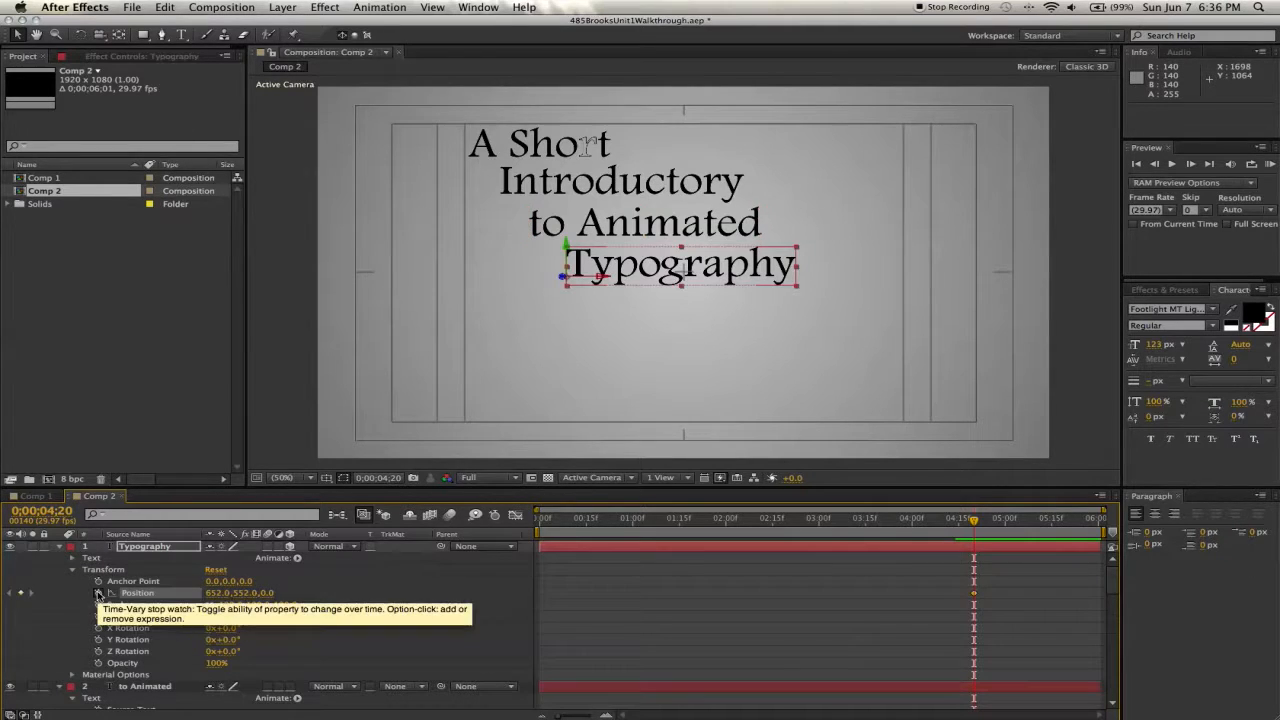
click(98, 628)
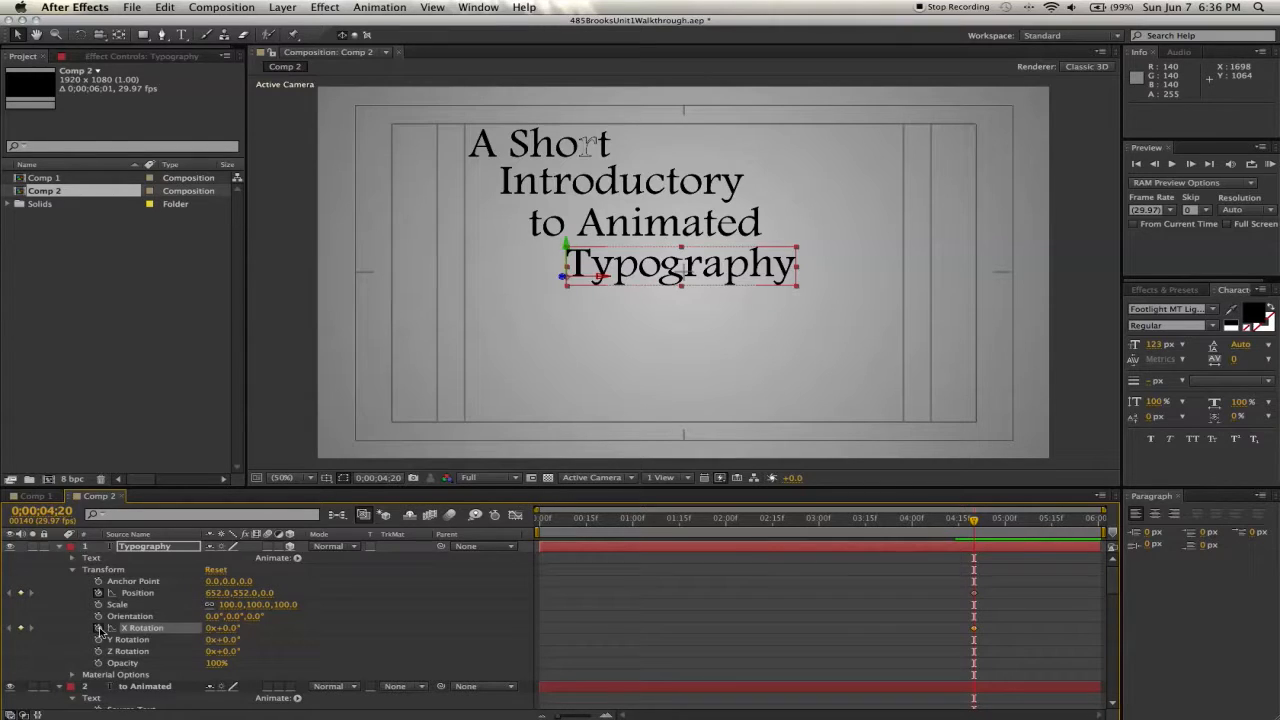
click(98, 663)
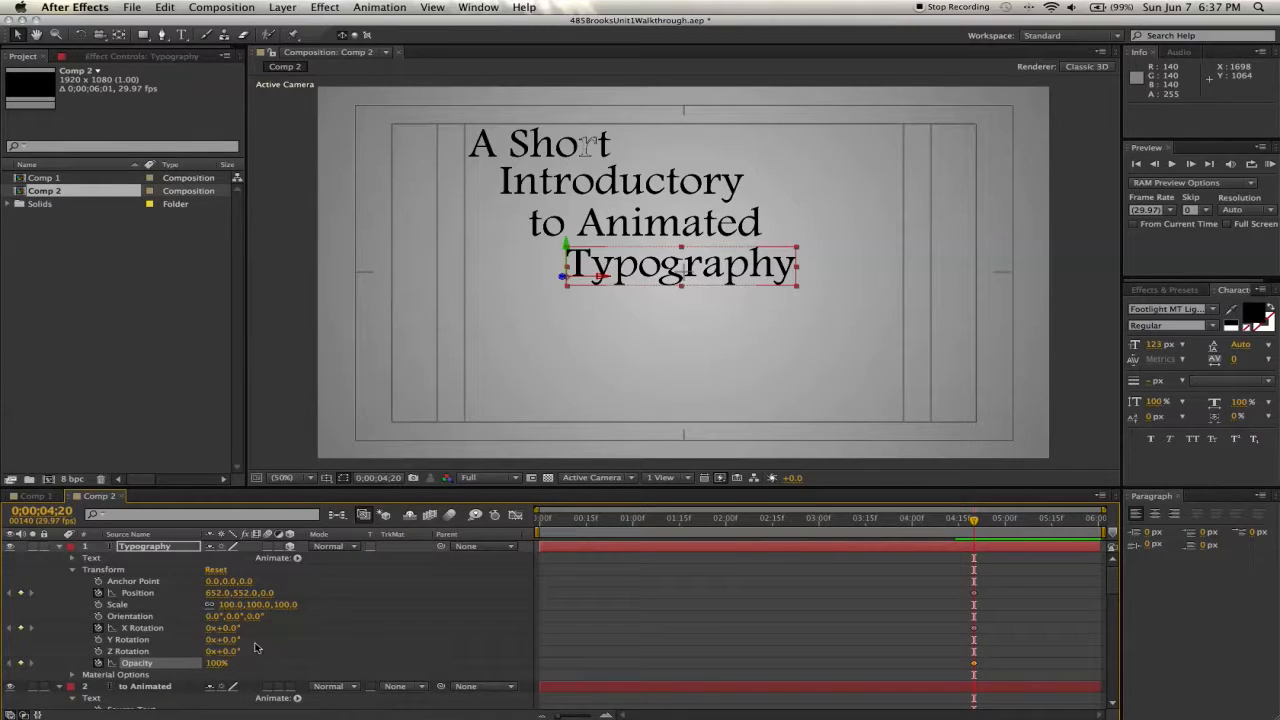
mouse_move(222, 628)
mouse_down()
mouse_move(280, 629)
mouse_move(160, 630)
mouse_move(202, 634)
mouse_up()
key(super+z)
text(-90)
key(Return)
click(216, 662)
text(0)
key(Return)
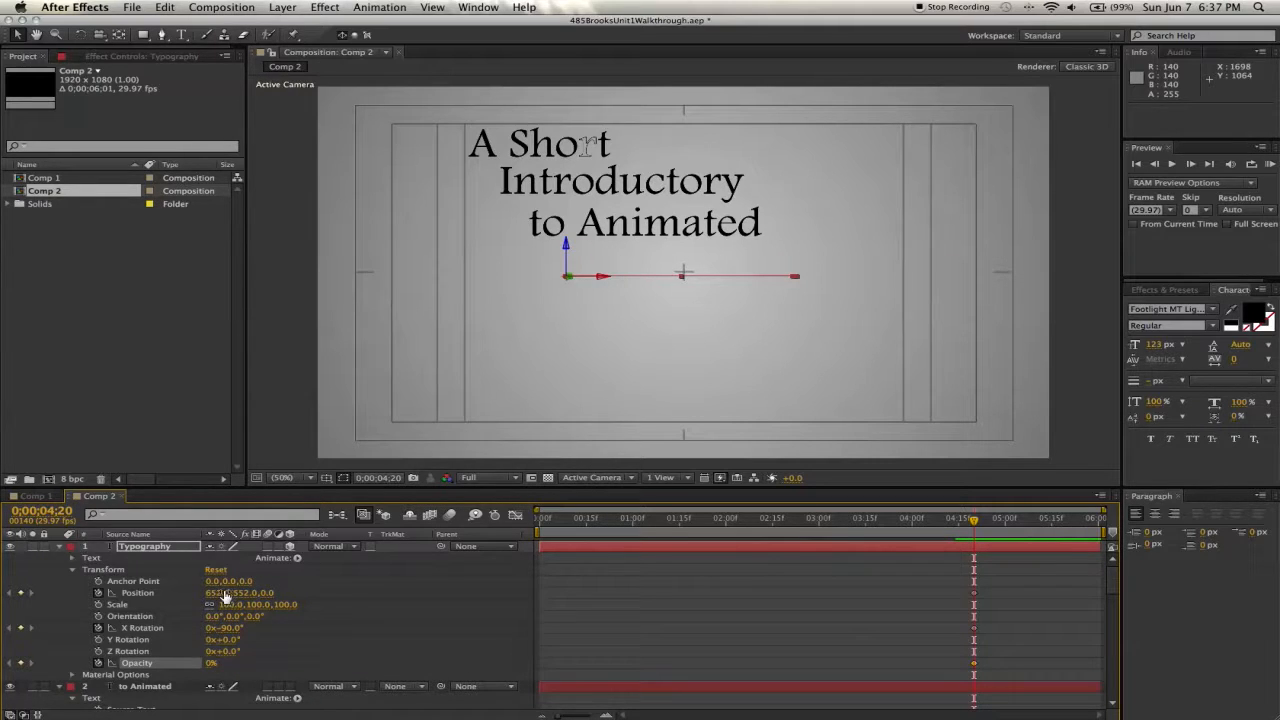
drag(243, 593, 282, 594)
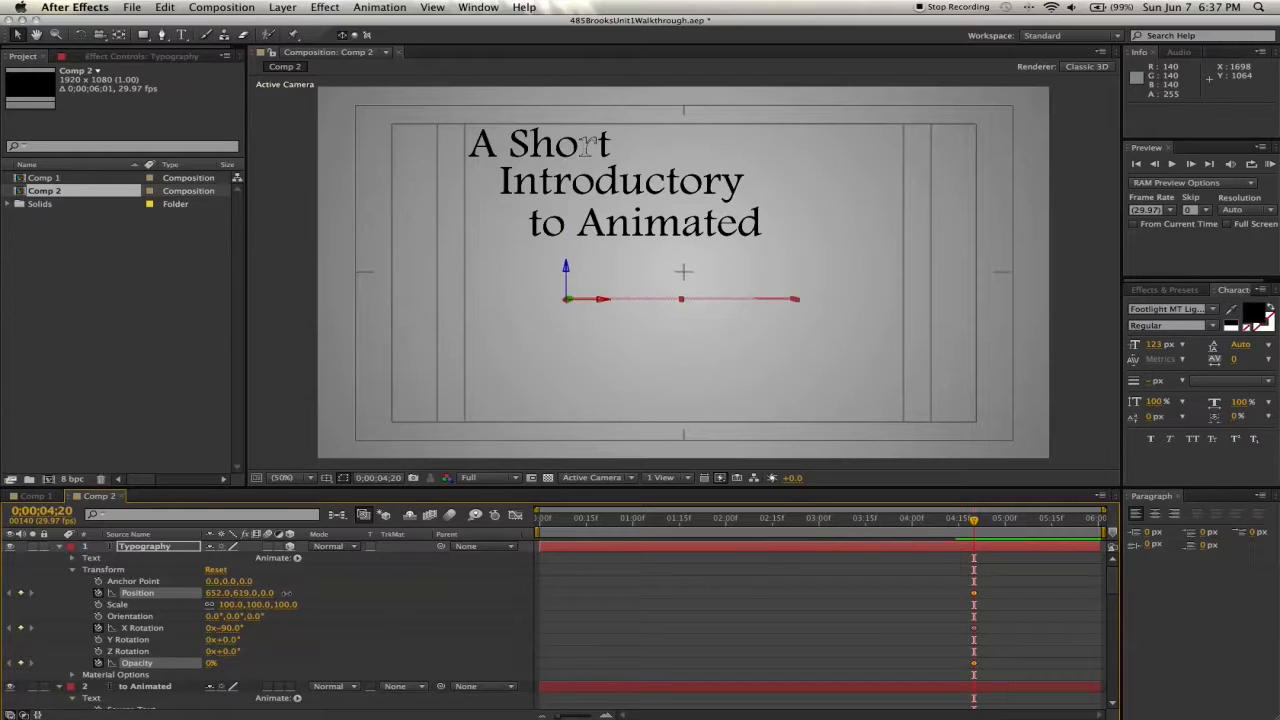
- At 5s 18f, set Typography's X Rotation to 0°, Opacity to 100% and Position to 652,543
click(1061, 522)
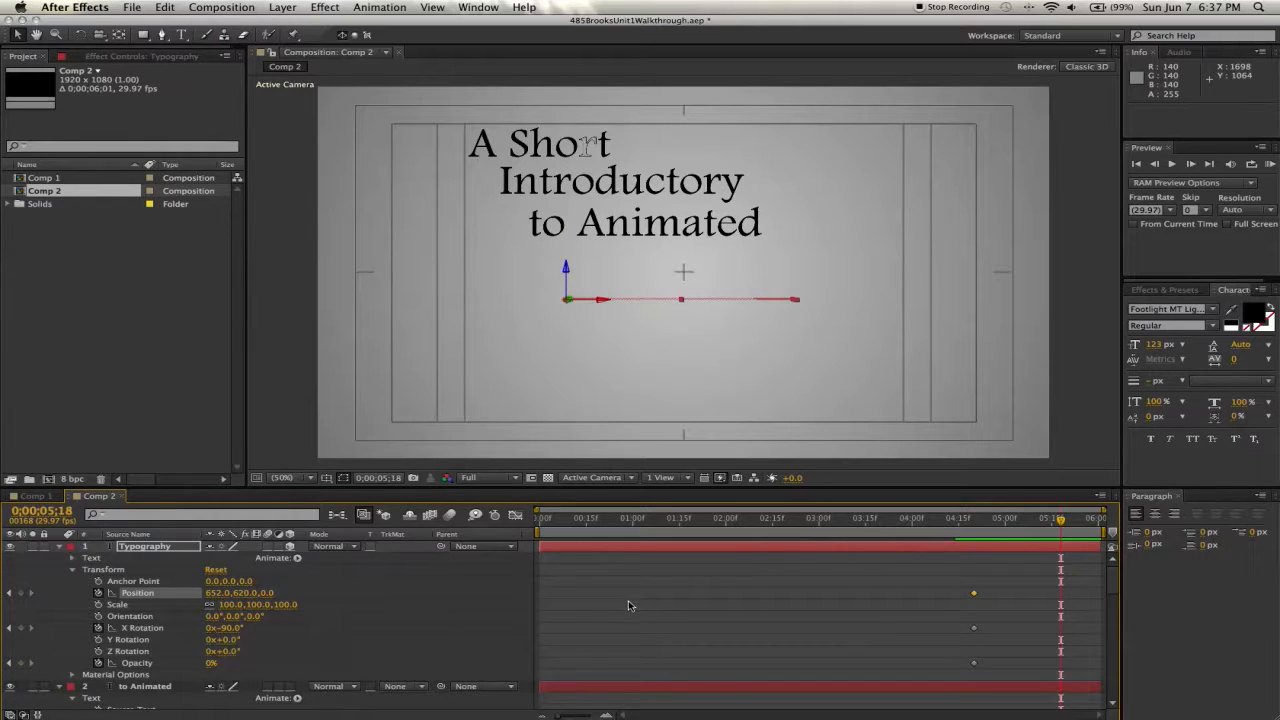
click(229, 628)
text(0)
key(Return)
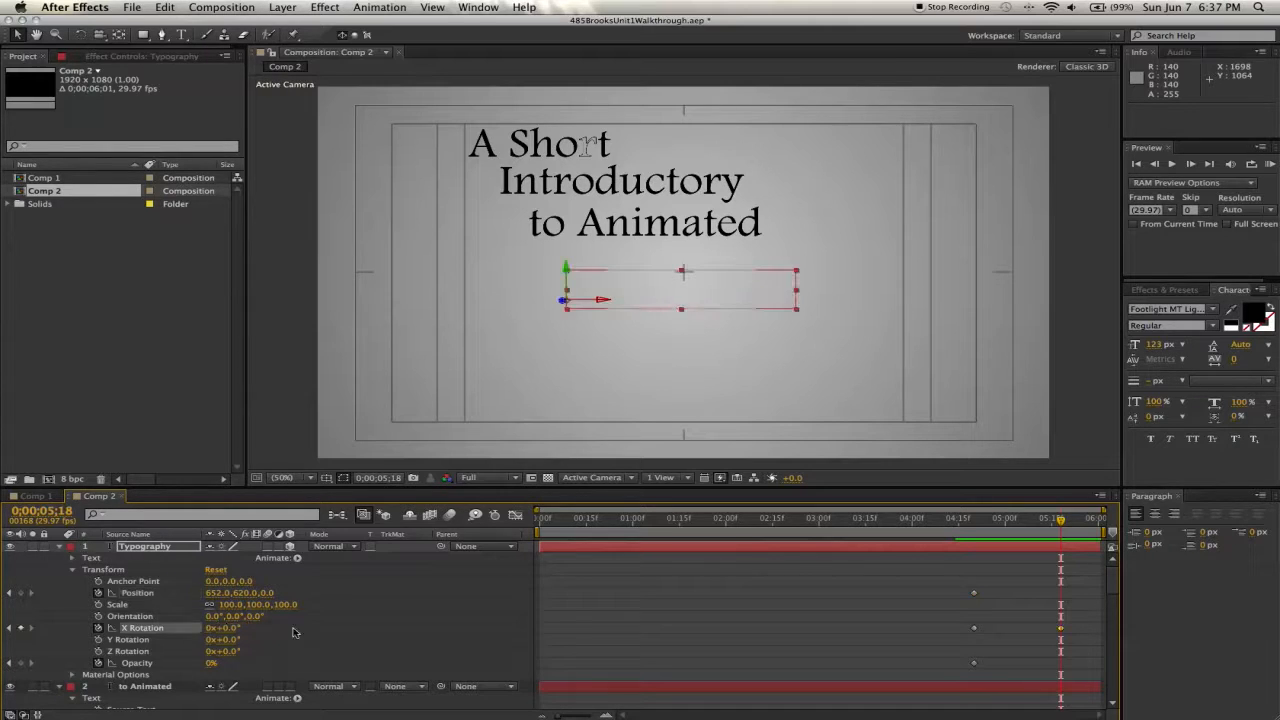
click(211, 663)
text(100)
key(Return)
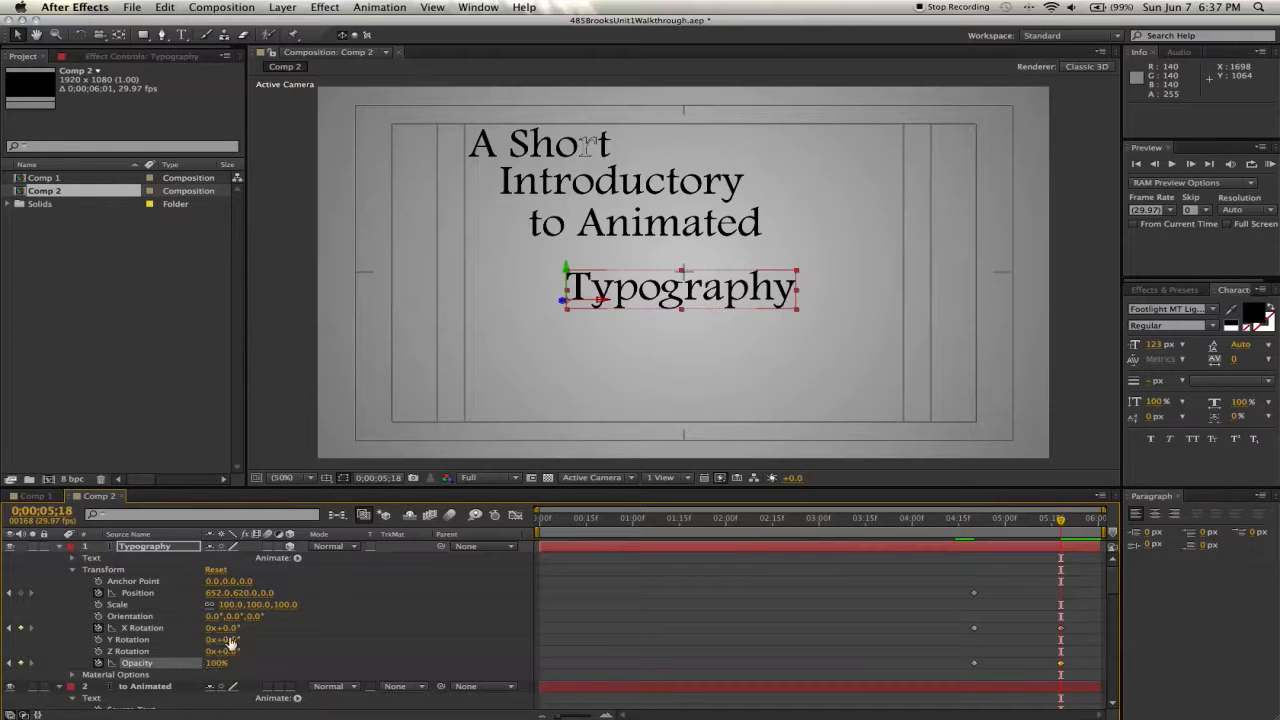
drag(245, 598, 188, 595)
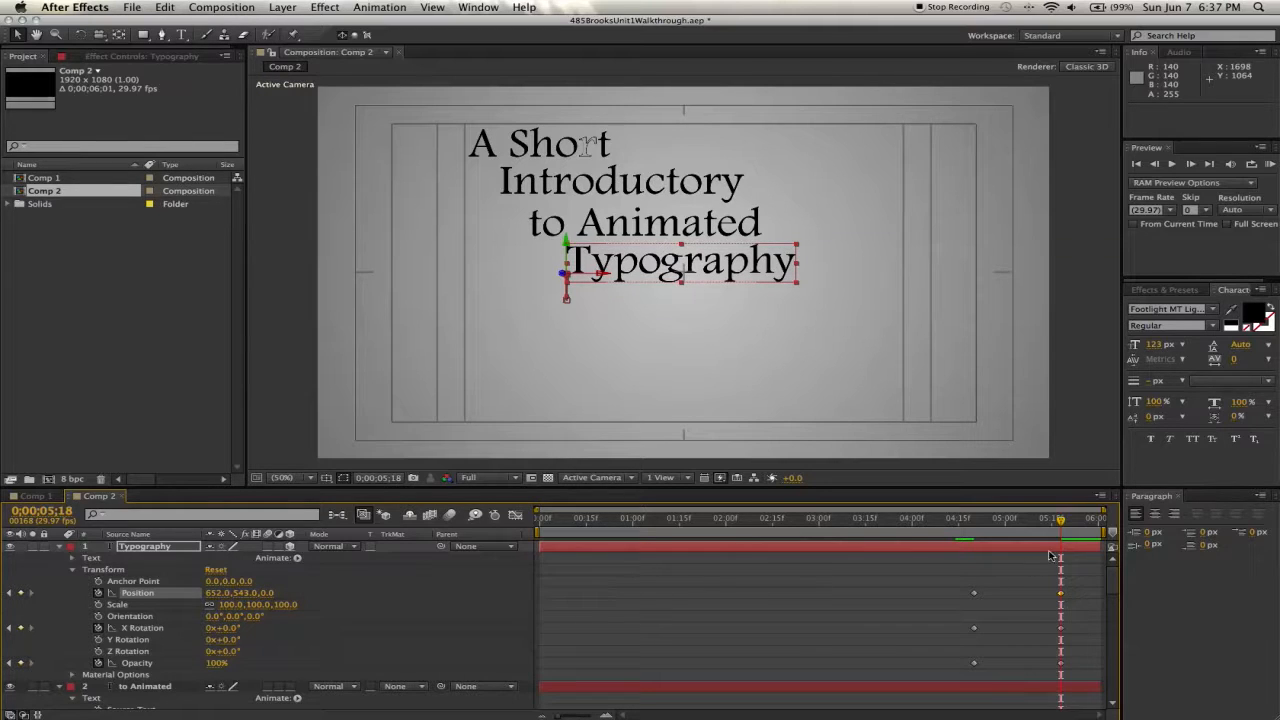
- Collapse all layers' properties and RAM preview the title animation
click(1073, 519)
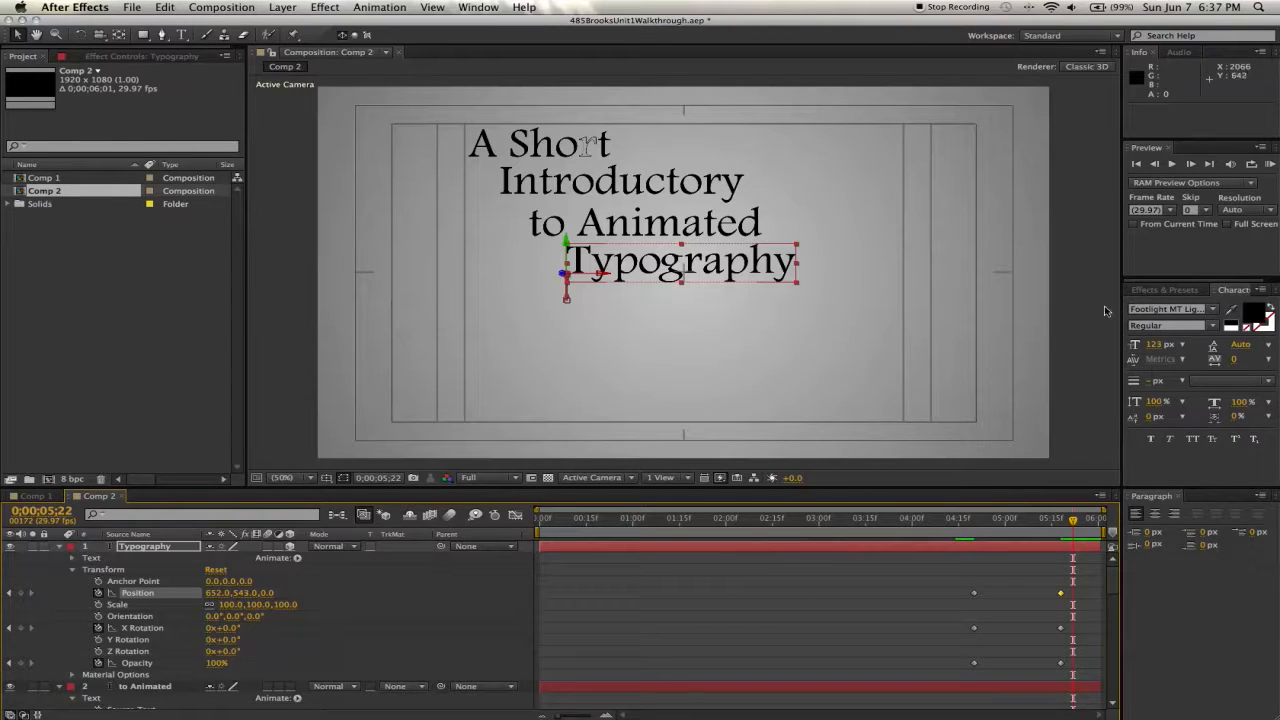
click(1270, 164)
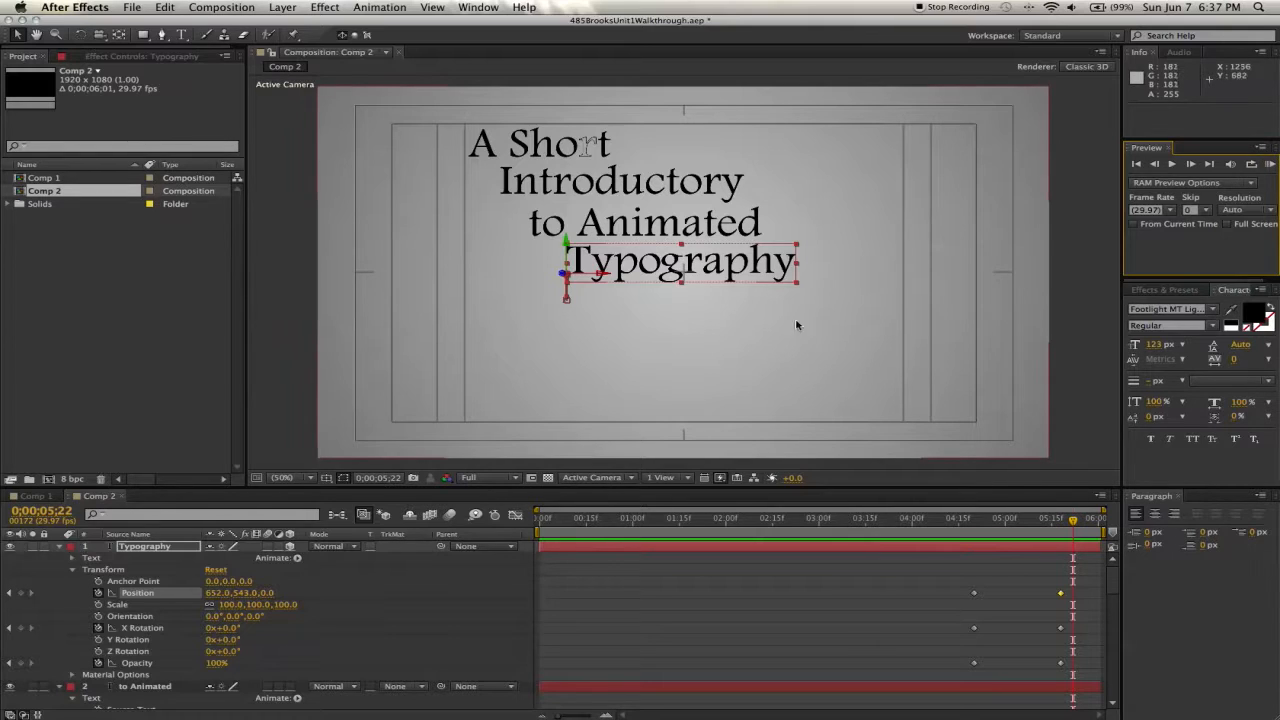
click(59, 546)
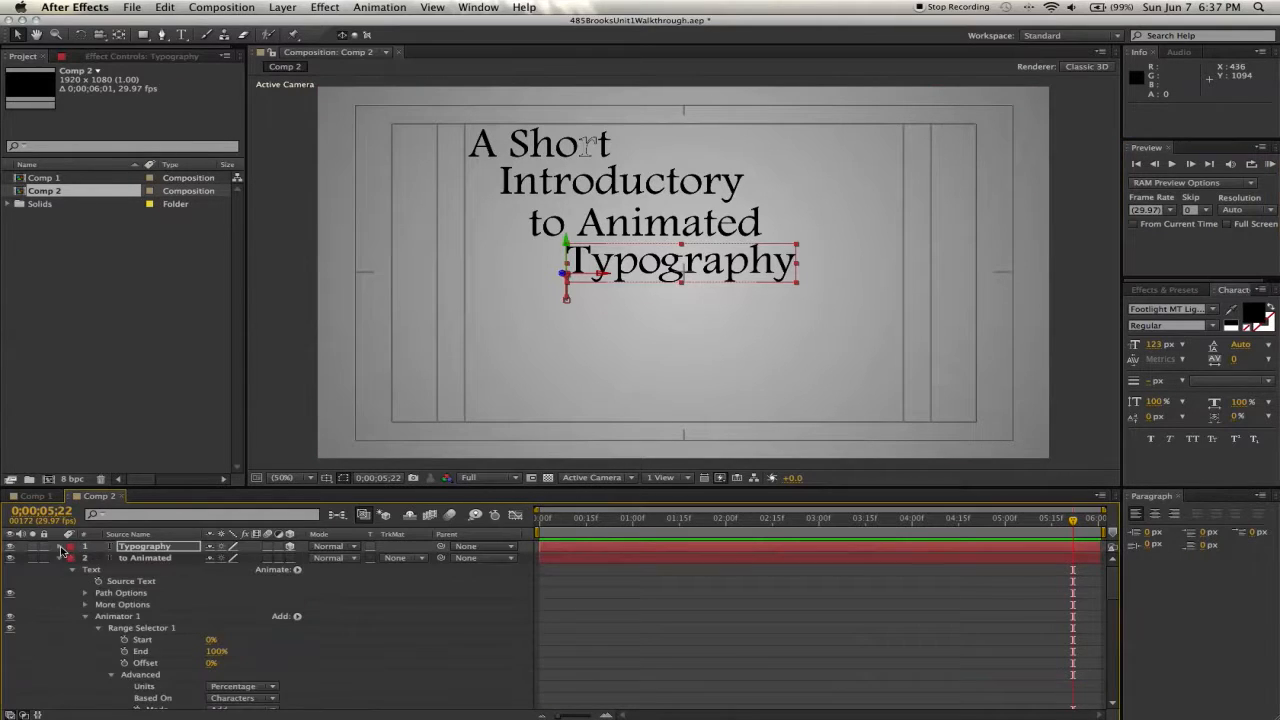
click(59, 557)
click(60, 569)
click(60, 581)
click(60, 593)
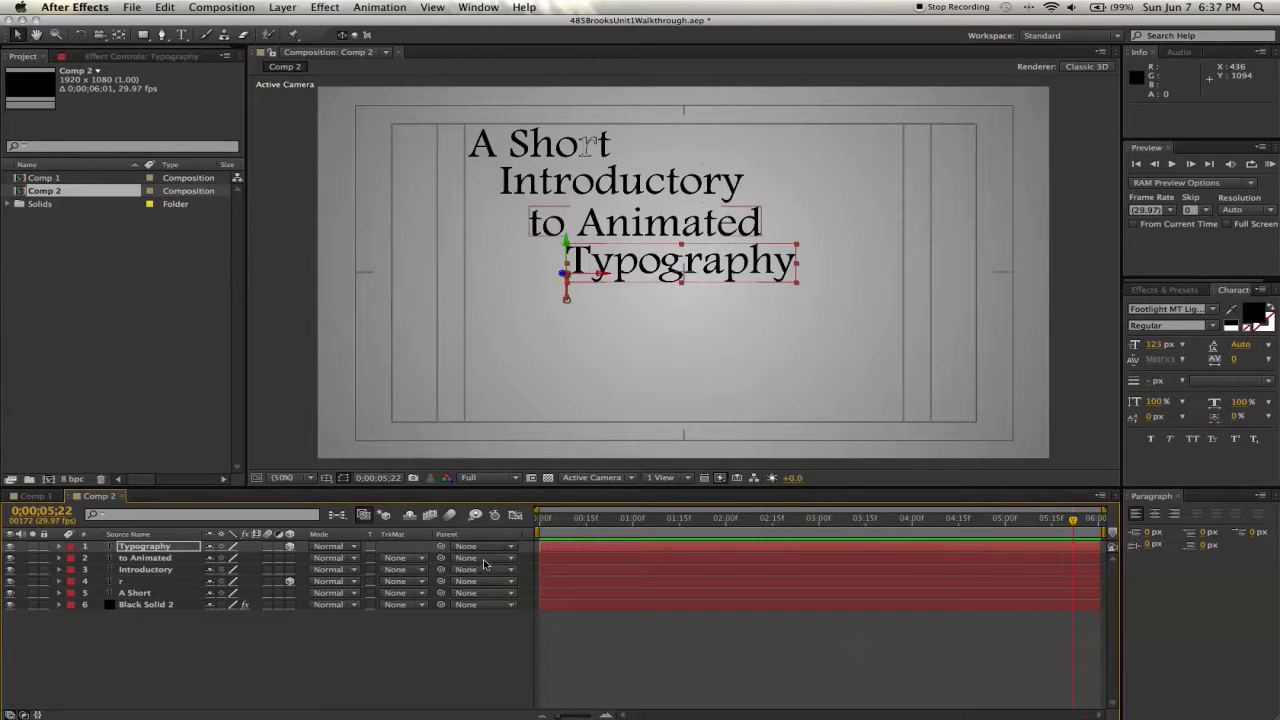
click(899, 314)
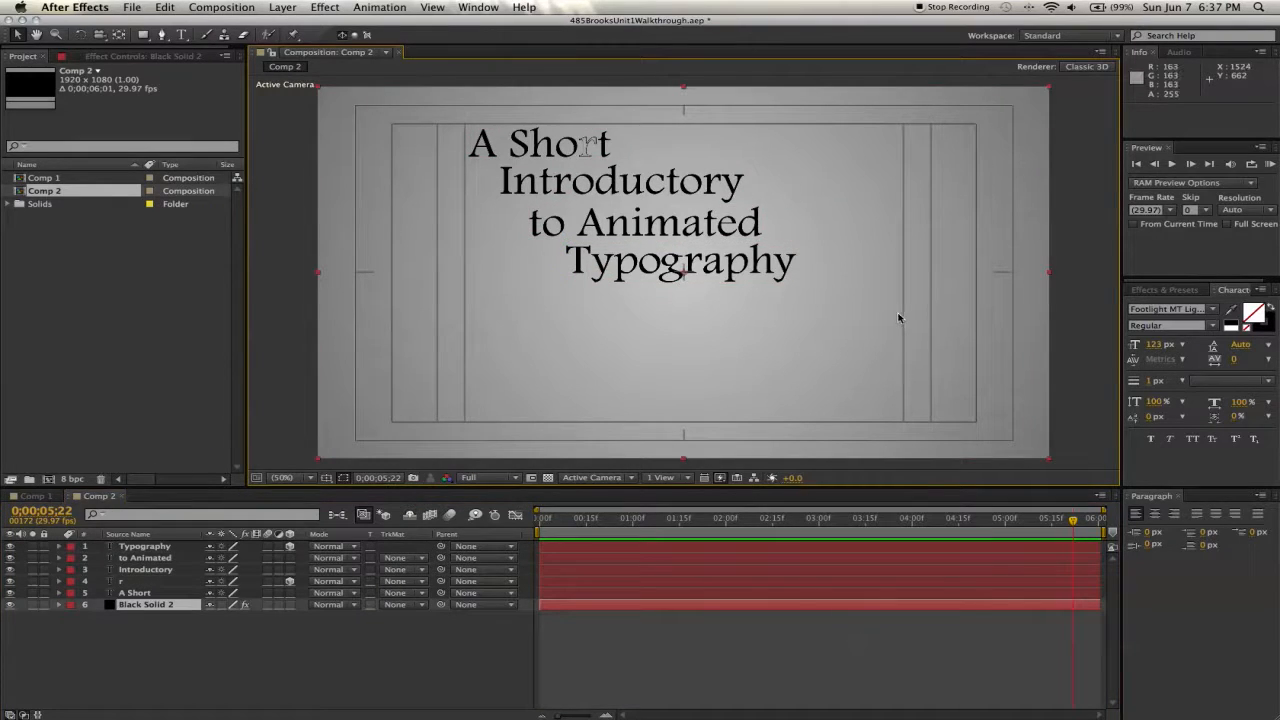
click(1269, 164)
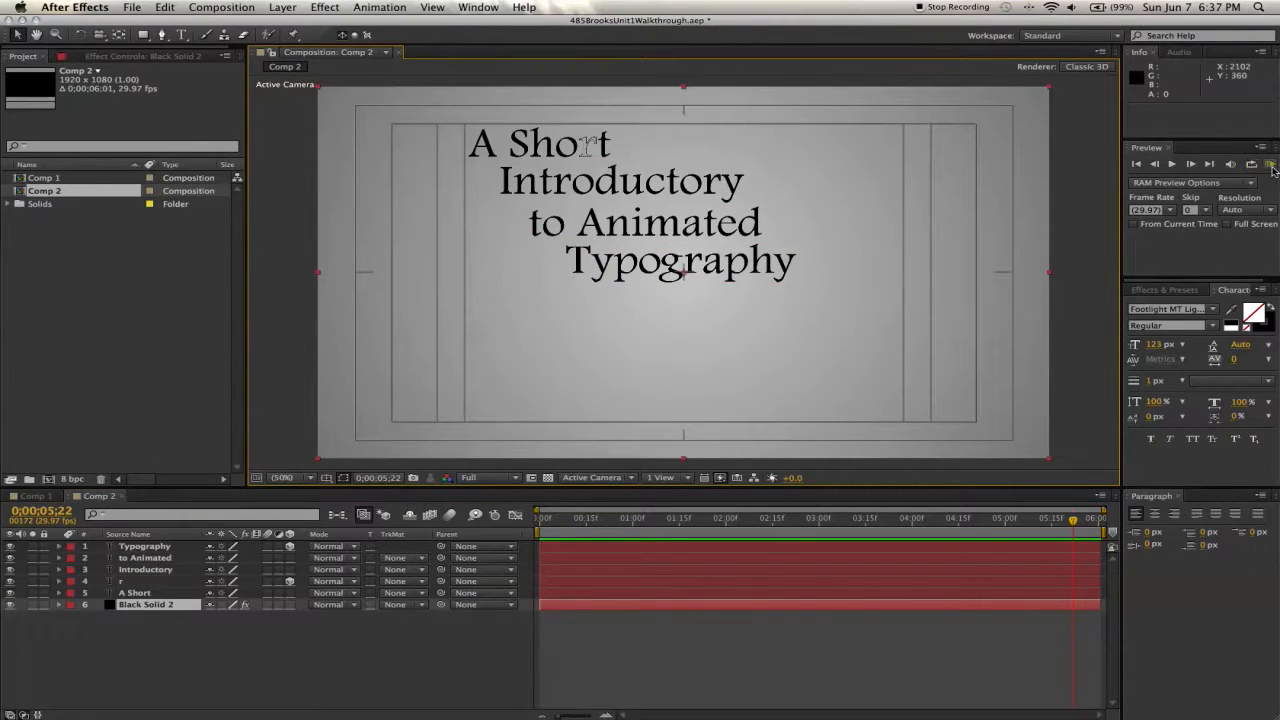